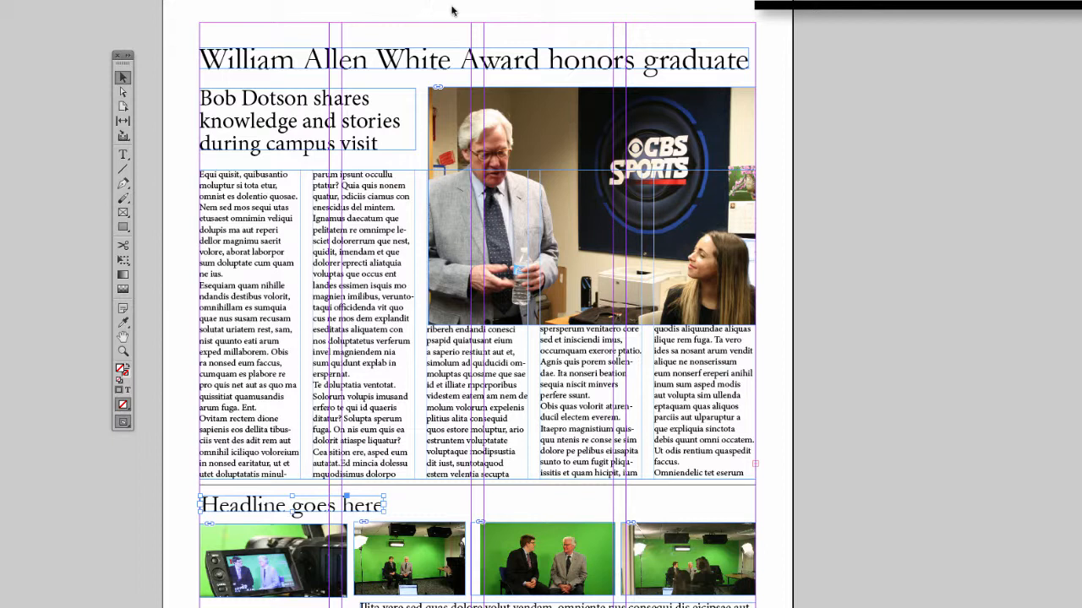
Expand and collapse the Pages panel in the dock, and reset the Essentials workspace to its default layout.
{"action": "left_click", "coordinate": [942, 45]}
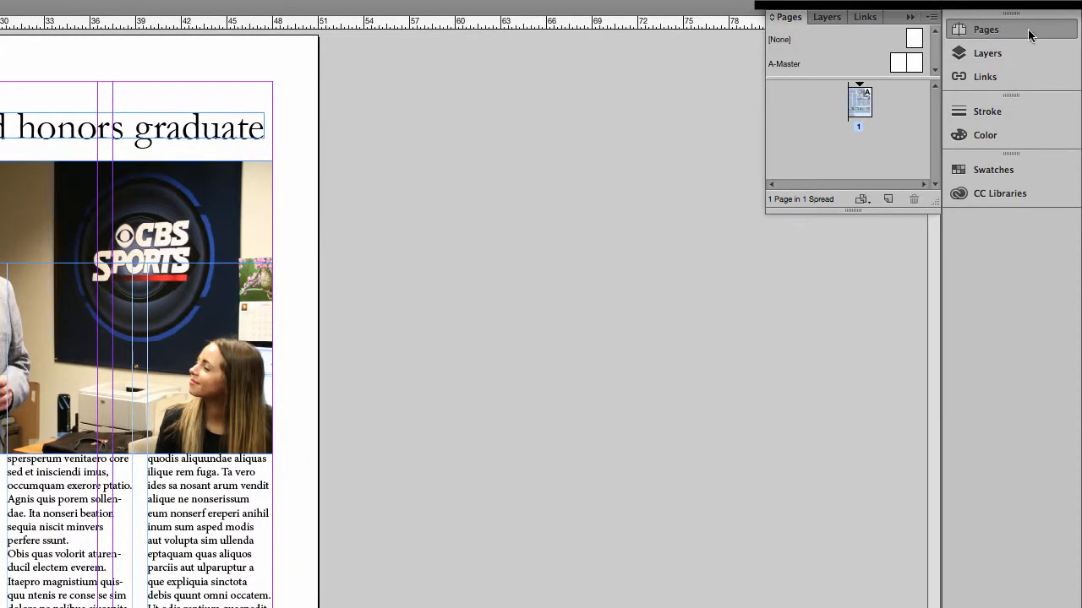
{"action": "left_click", "coordinate": [1004, 32]}
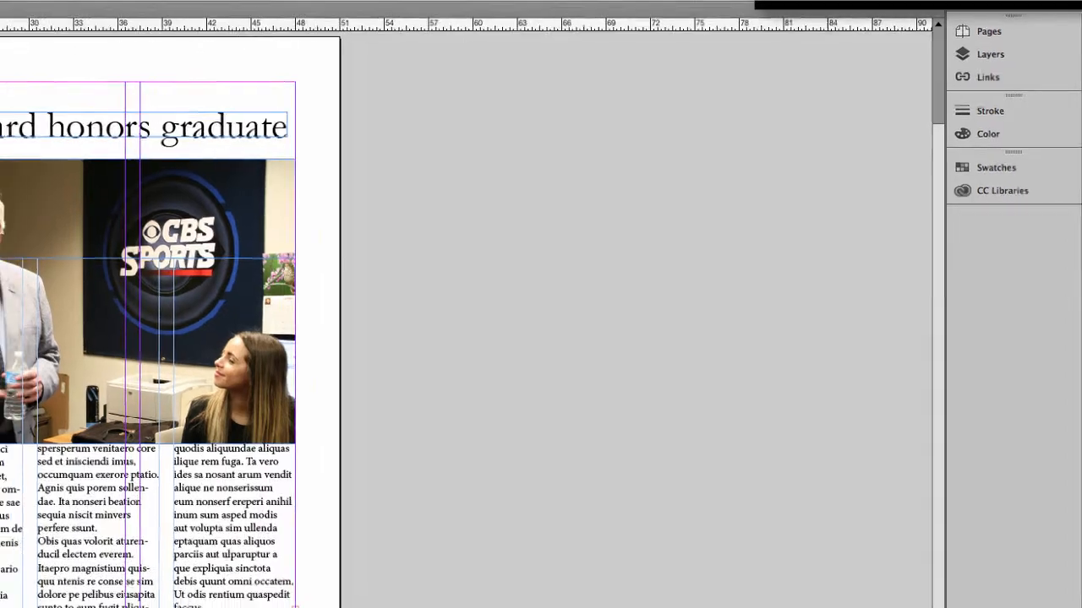
{"action": "left_click", "coordinate": [219, 5]}
{"action": "mouse_move", "coordinate": [230, 23]}
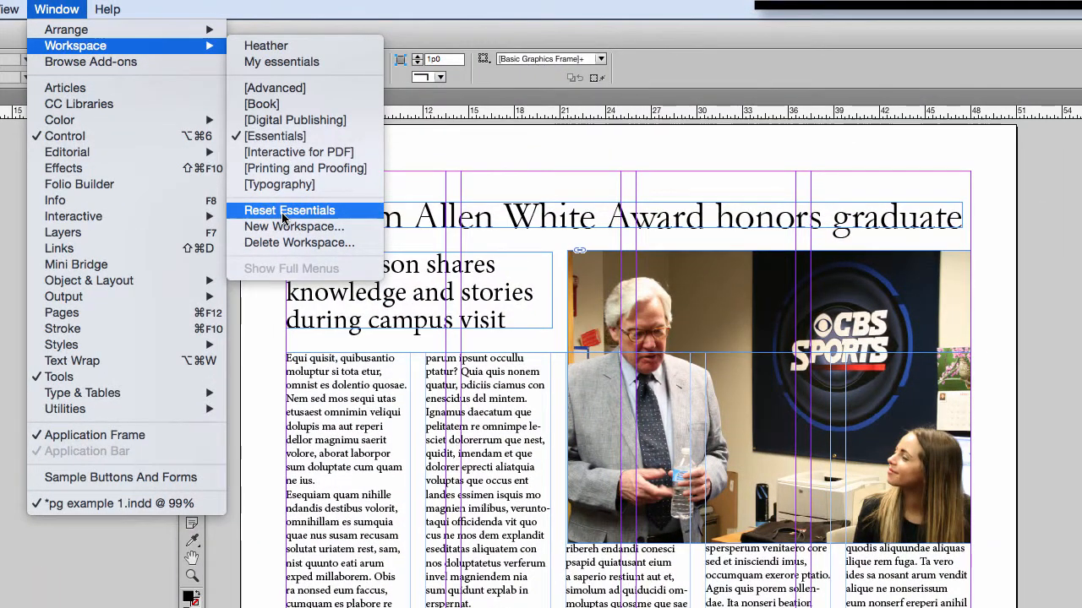
{"action": "left_click", "coordinate": [284, 215]}
Switch the workspace to Printing and Proofing.
{"action": "left_click", "coordinate": [61, 15]}
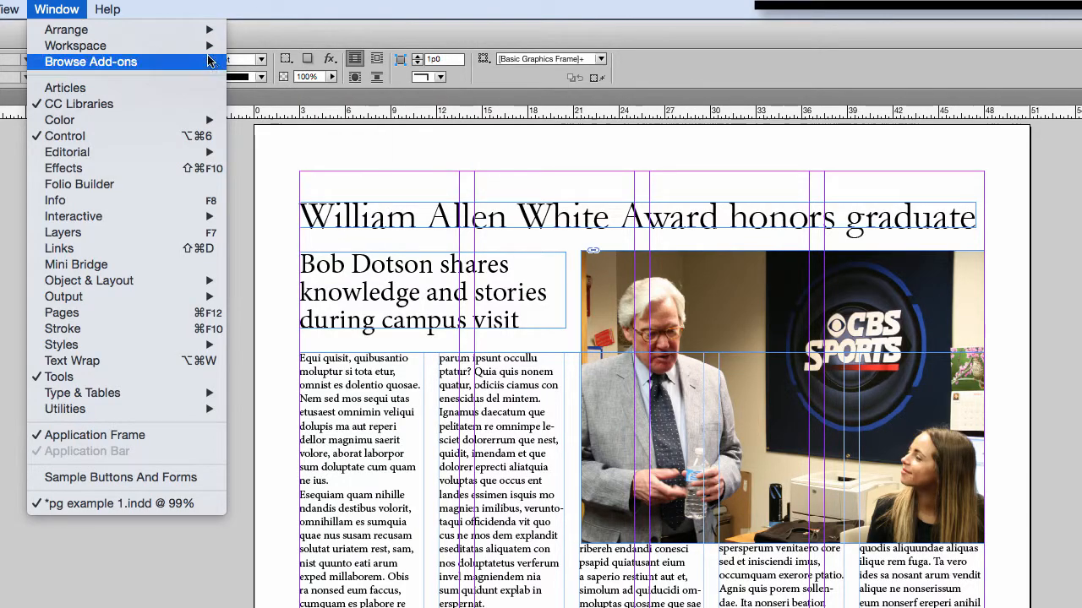
{"action": "mouse_move", "coordinate": [127, 45]}
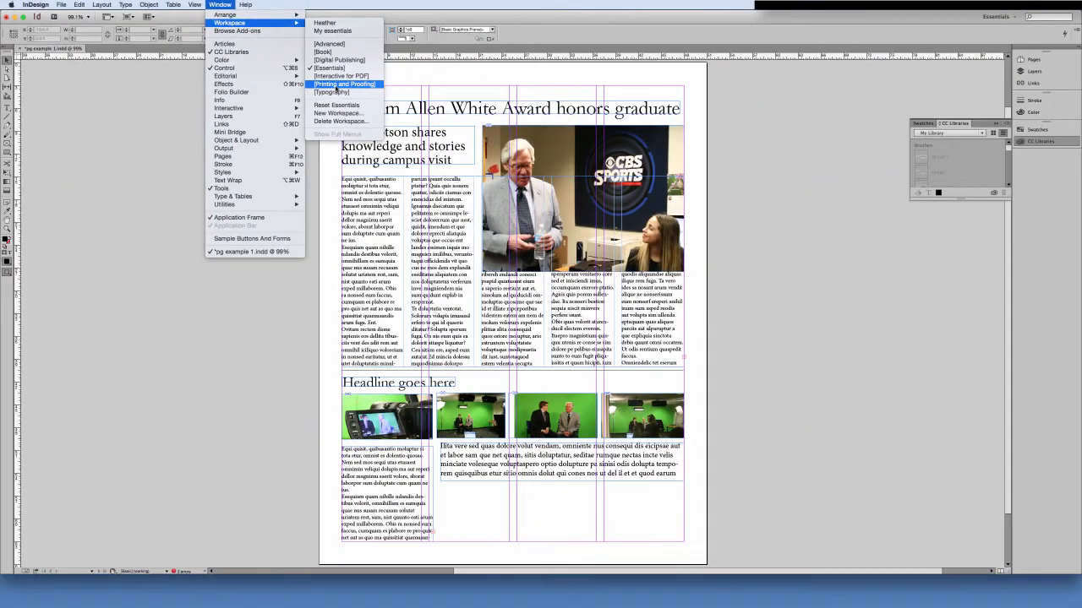
{"action": "left_click", "coordinate": [338, 85]}
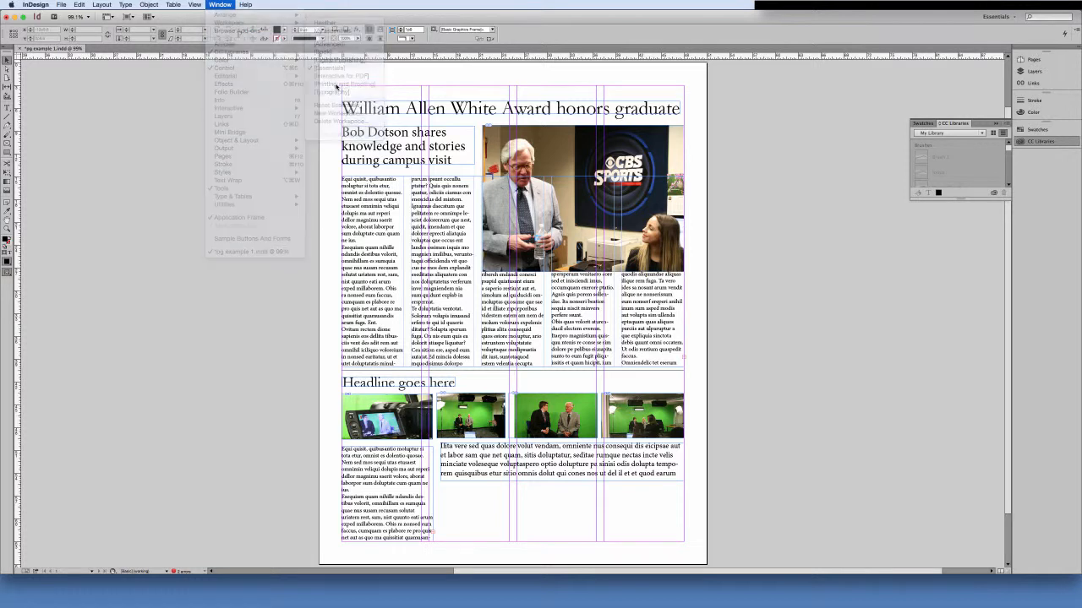
Switch the workspace back to Essentials and collapse the open CC Libraries panel.
{"action": "left_click", "coordinate": [211, 5]}
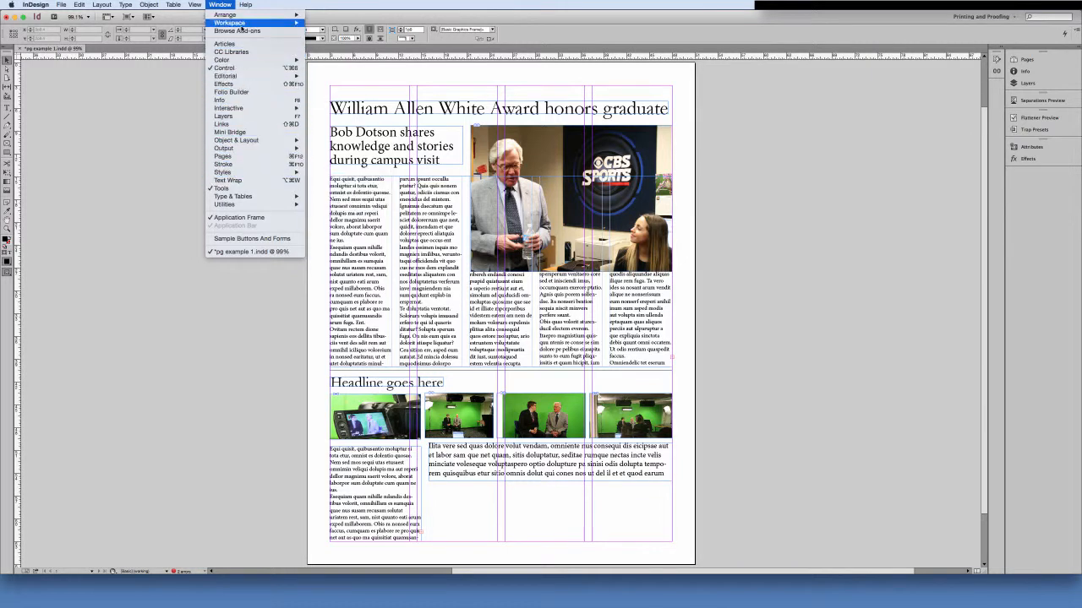
{"action": "mouse_move", "coordinate": [241, 23]}
{"action": "left_click", "coordinate": [329, 67]}
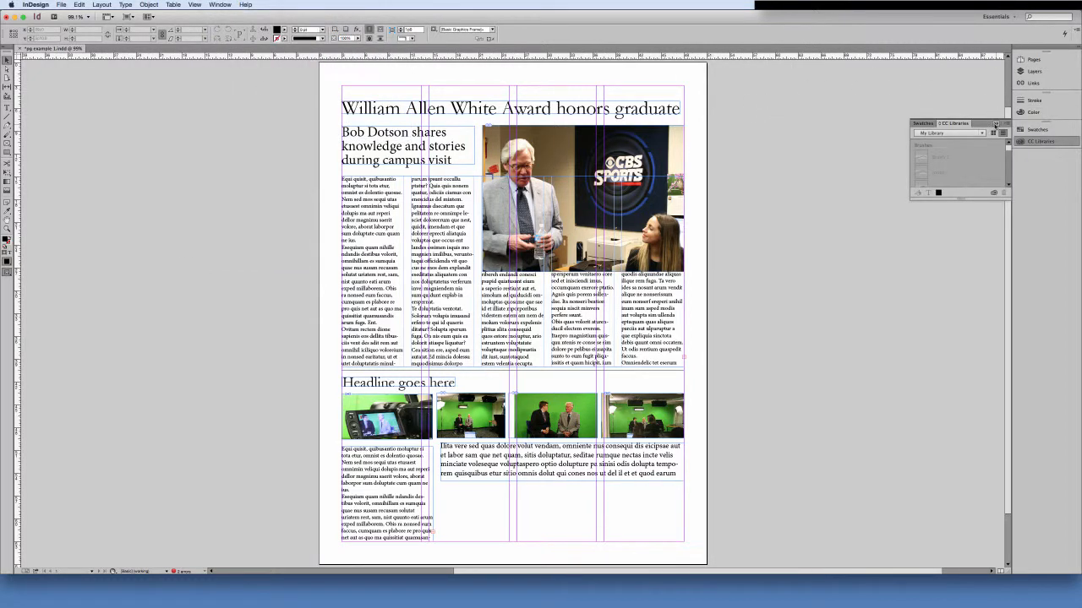
{"action": "left_click", "coordinate": [994, 124]}
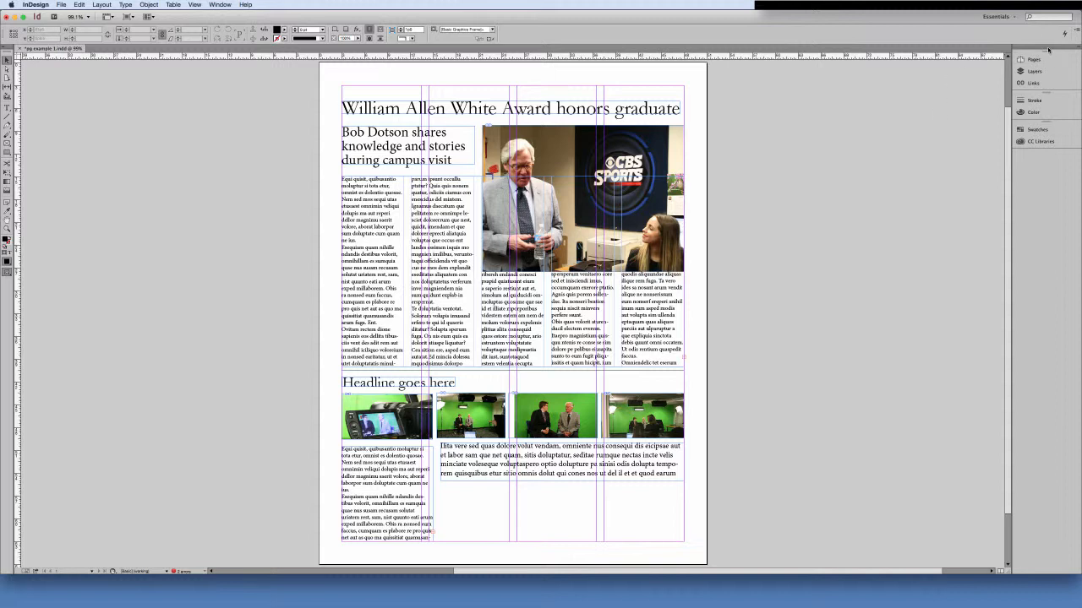
Detach the whole panel dock, float it beside the page, and try its collapsed and icon views, leaving it fully expanded.
{"action": "mouse_move", "coordinate": [1048, 50]}
{"action": "left_mouse_down"}
{"action": "mouse_move", "coordinate": [832, 78]}
{"action": "mouse_move", "coordinate": [757, 61]}
{"action": "mouse_move", "coordinate": [801, 63]}
{"action": "mouse_move", "coordinate": [767, 61]}
{"action": "mouse_move", "coordinate": [790, 92]}
{"action": "mouse_move", "coordinate": [784, 70]}
{"action": "left_mouse_up"}
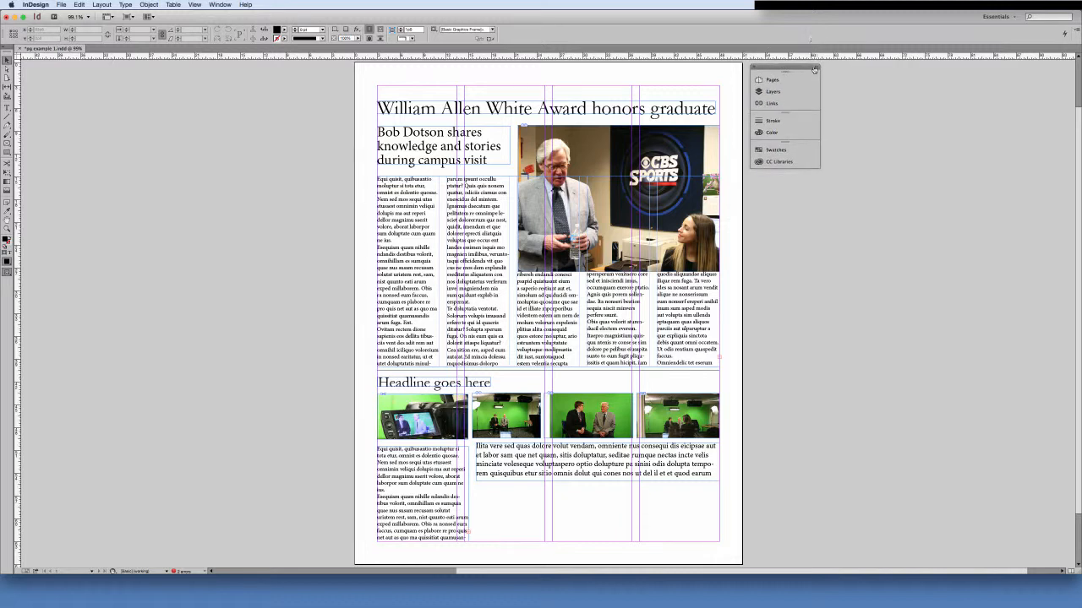
{"action": "left_click", "coordinate": [816, 69]}
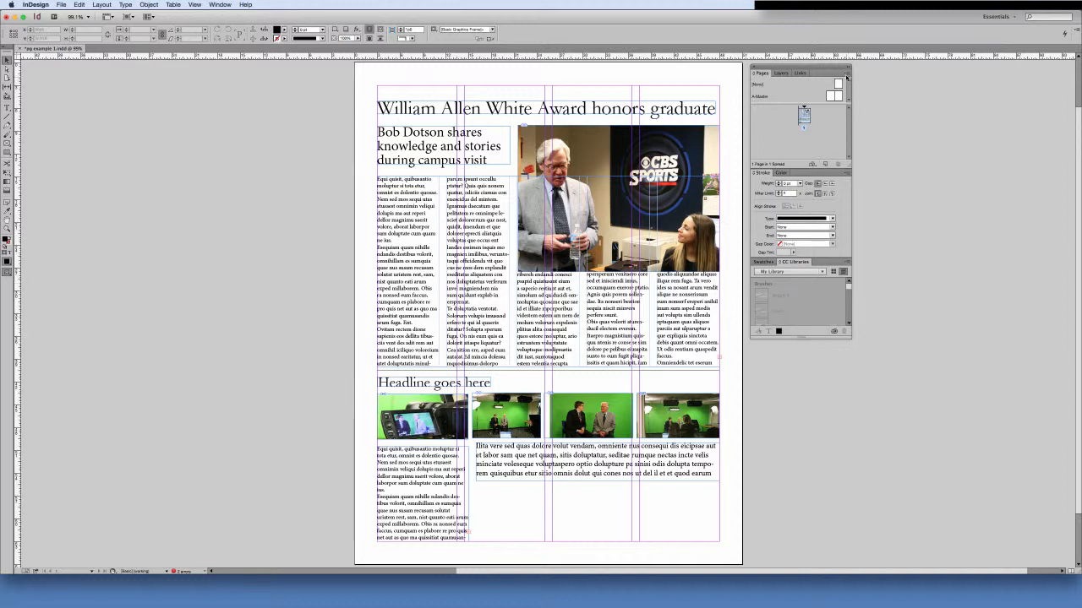
{"action": "left_click", "coordinate": [848, 69]}
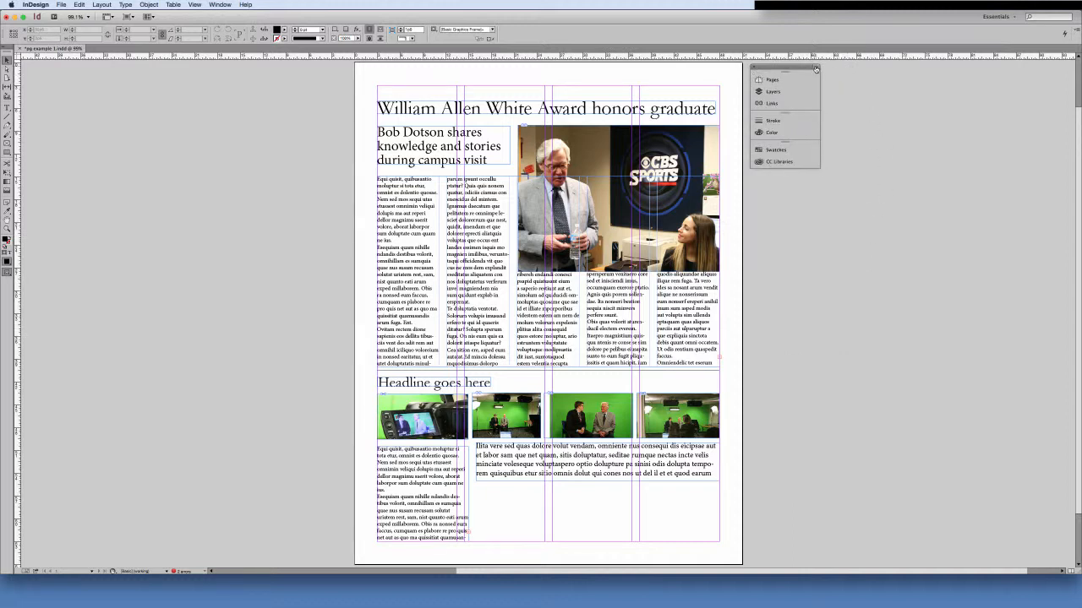
{"action": "left_click_drag", "start_coordinate": [820, 74], "coordinate": [771, 78]}
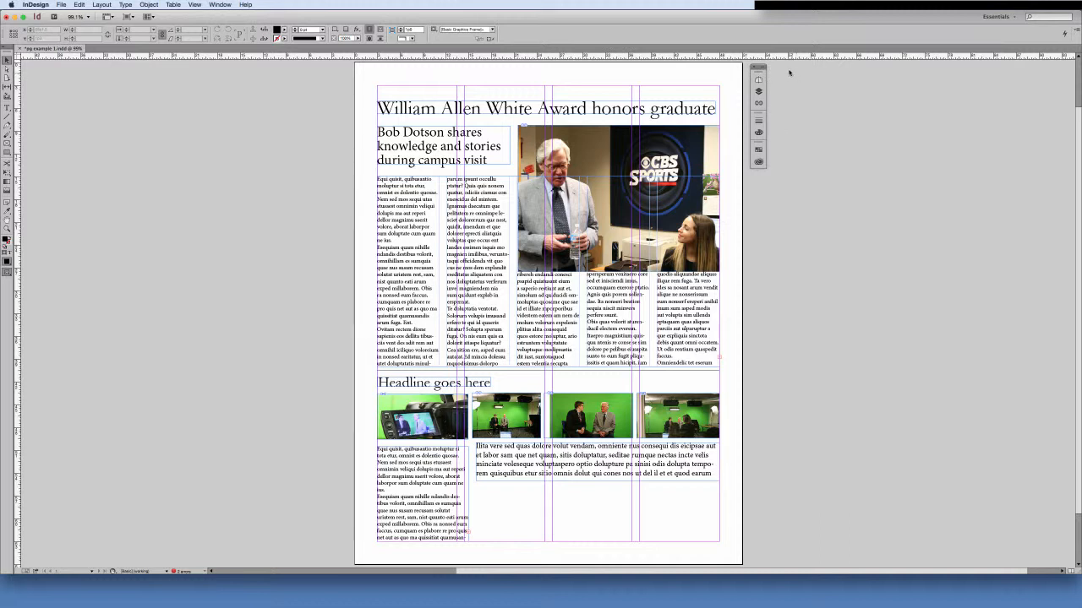
{"action": "left_click", "coordinate": [763, 68]}
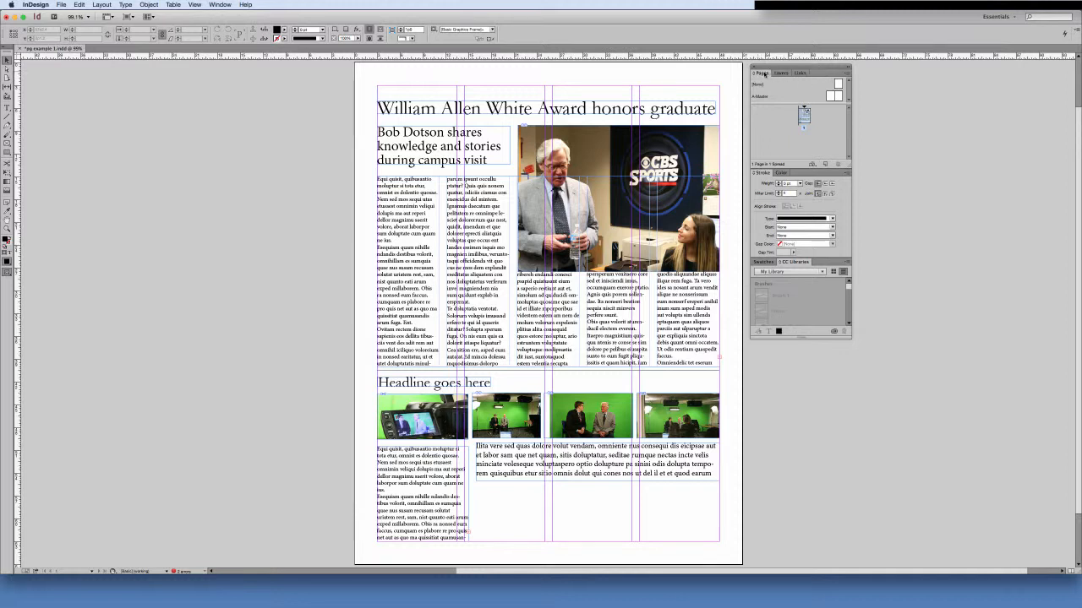
Pull the Pages panel out of its group, regroup it after Links, and shift the floating panels slightly.
{"action": "mouse_move", "coordinate": [761, 74]}
{"action": "left_mouse_down"}
{"action": "mouse_move", "coordinate": [765, 173]}
{"action": "mouse_move", "coordinate": [858, 157]}
{"action": "mouse_move", "coordinate": [875, 89]}
{"action": "left_mouse_up"}
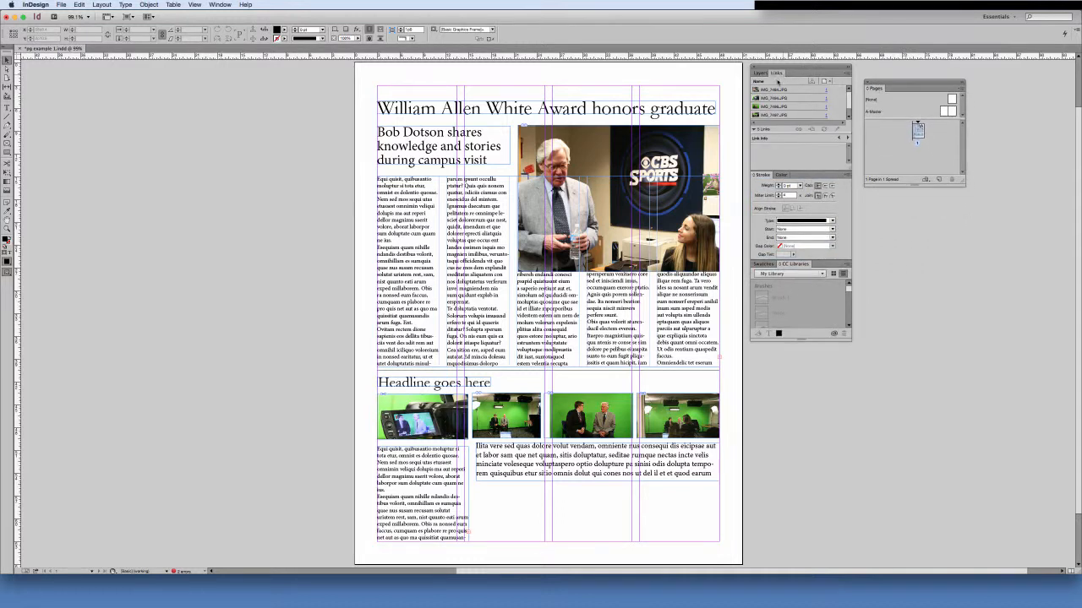
{"action": "mouse_move", "coordinate": [781, 74]}
{"action": "left_mouse_down"}
{"action": "mouse_move", "coordinate": [673, 93]}
{"action": "mouse_move", "coordinate": [782, 73]}
{"action": "left_mouse_up"}
{"action": "left_click_drag", "start_coordinate": [881, 90], "coordinate": [799, 73]}
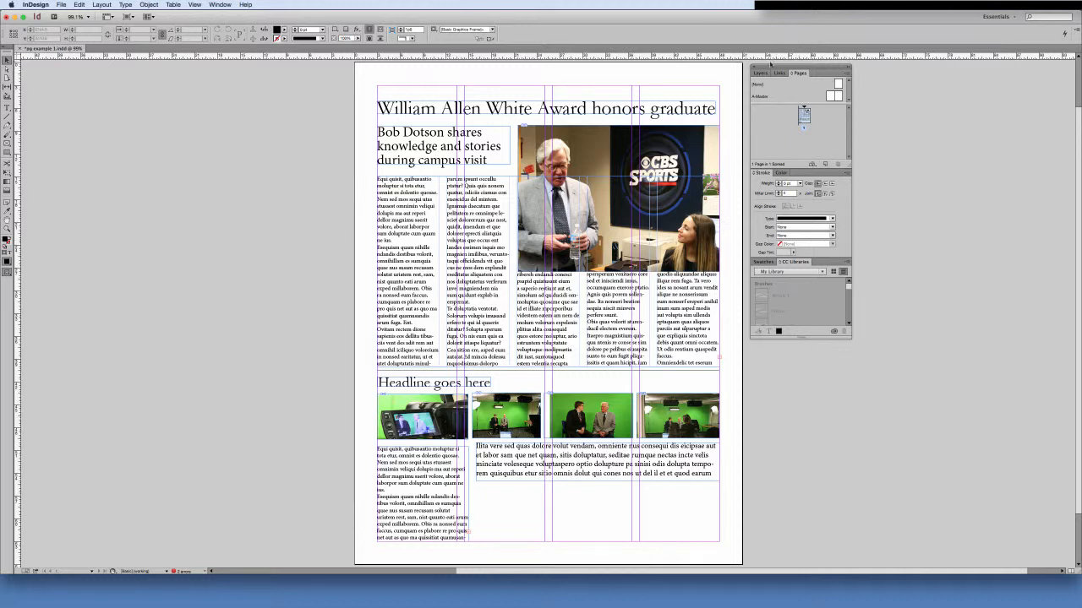
{"action": "mouse_move", "coordinate": [769, 63]}
{"action": "left_mouse_down"}
{"action": "mouse_move", "coordinate": [1035, 46]}
{"action": "mouse_move", "coordinate": [808, 76]}
{"action": "left_mouse_up"}
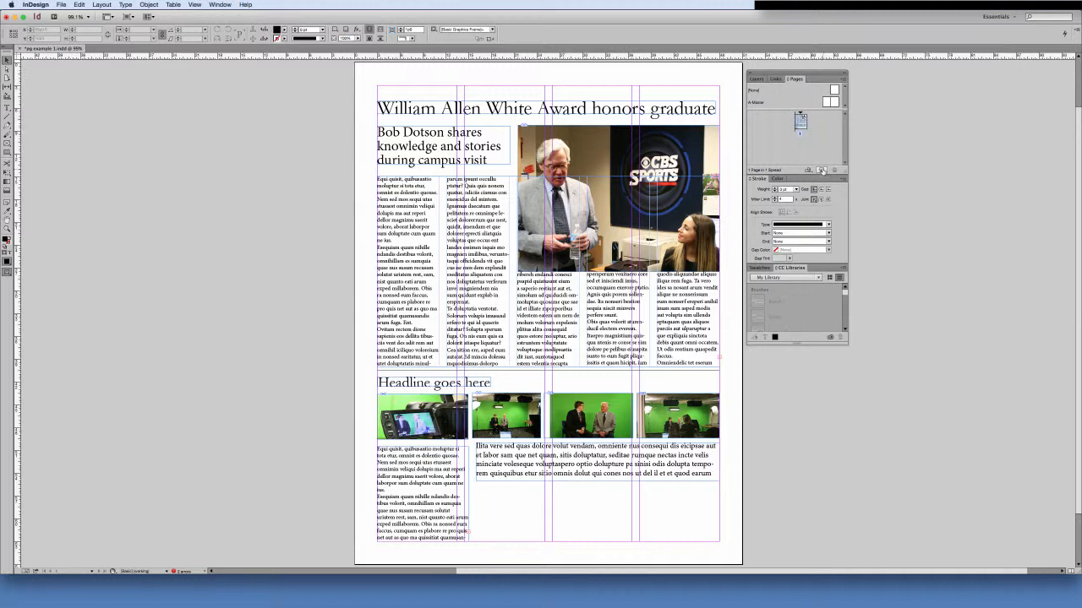
Add two pages to the document, view the 2-3 spread, and return to page 1.
{"action": "left_click", "coordinate": [821, 170]}
{"action": "left_click", "coordinate": [821, 170]}
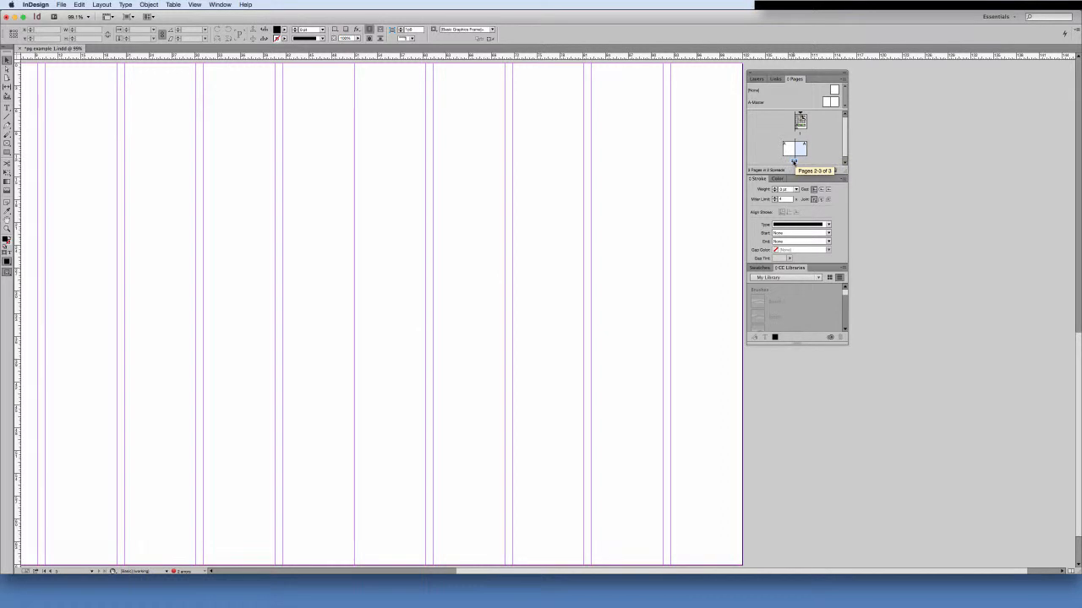
{"action": "left_click", "coordinate": [792, 162]}
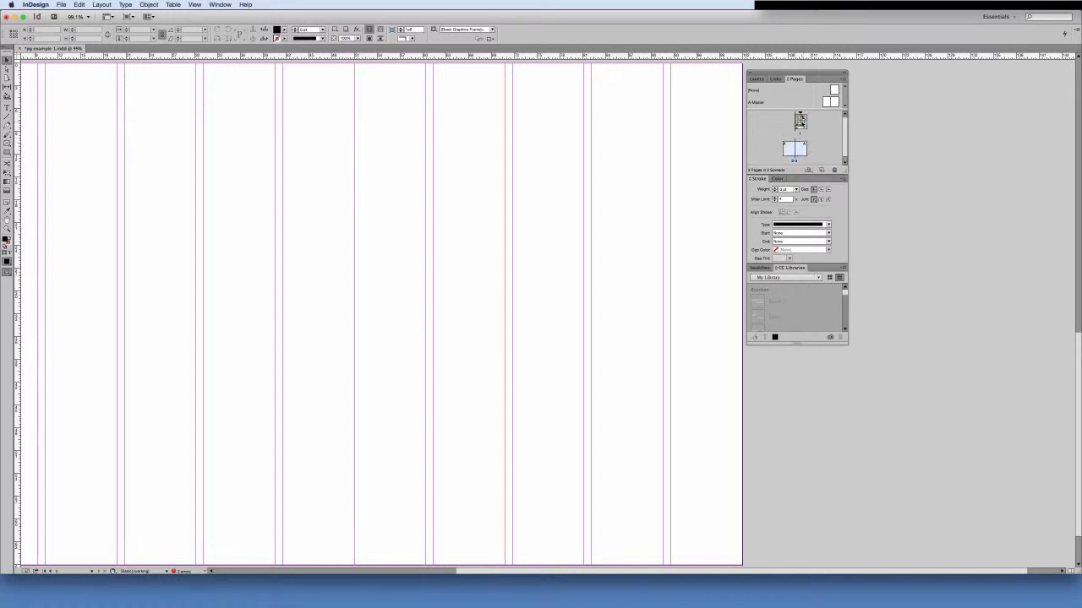
{"action": "double_click", "coordinate": [800, 123]}
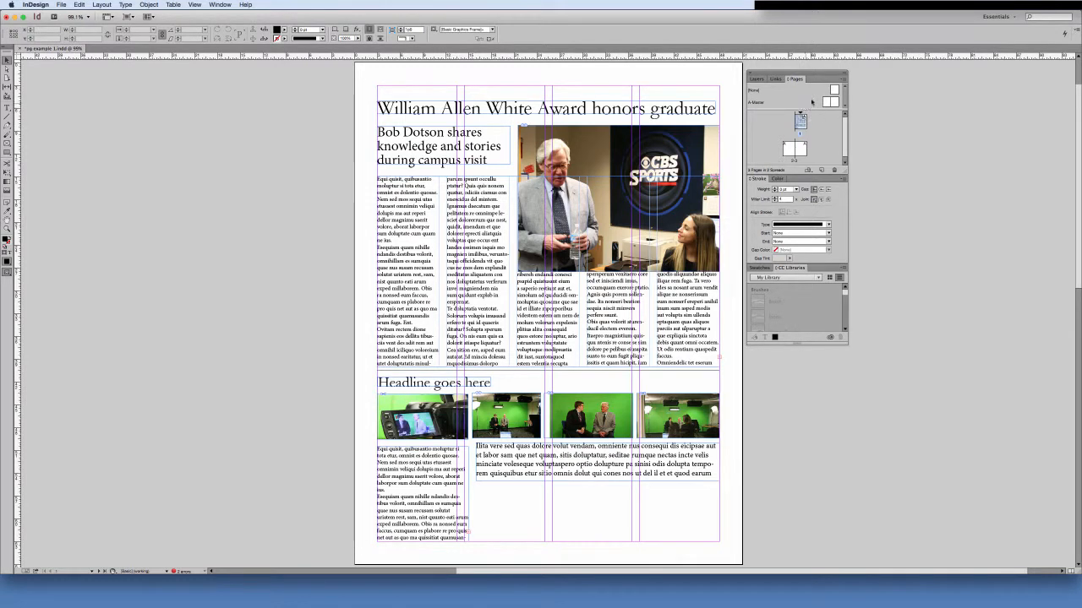
Draw a wide rectangle across both pages of the A-Master spread, filled with the C=100 M=0 Y=0 K=0 swatch.
{"action": "left_click", "coordinate": [829, 102]}
{"action": "double_click", "coordinate": [829, 102]}
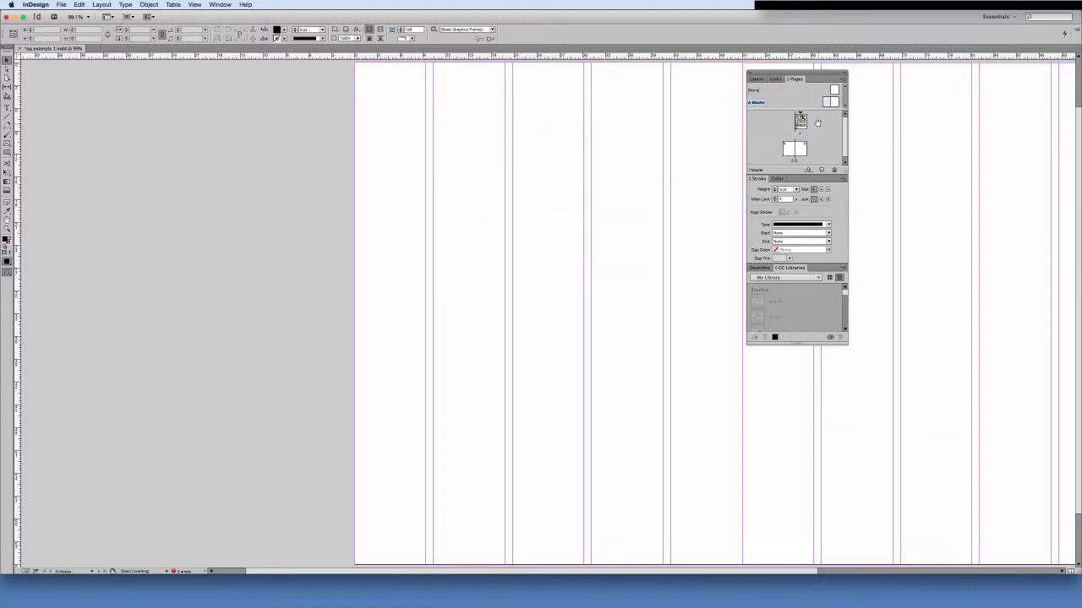
{"action": "left_click", "coordinate": [6, 152]}
{"action": "left_click", "coordinate": [286, 29]}
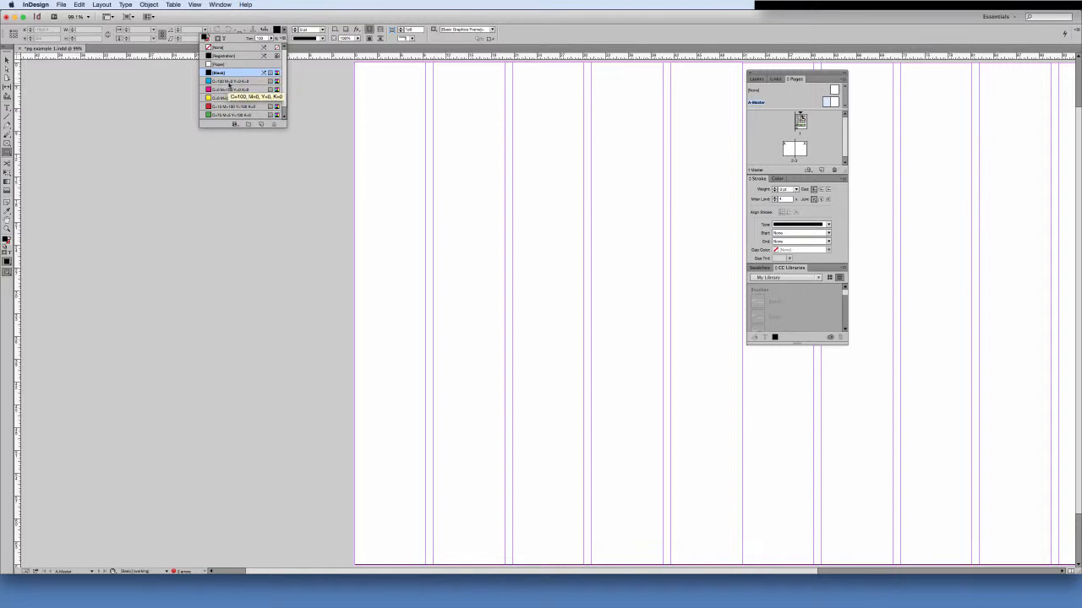
{"action": "left_click", "coordinate": [230, 80]}
{"action": "left_click_drag", "start_coordinate": [425, 102], "coordinate": [985, 351]}
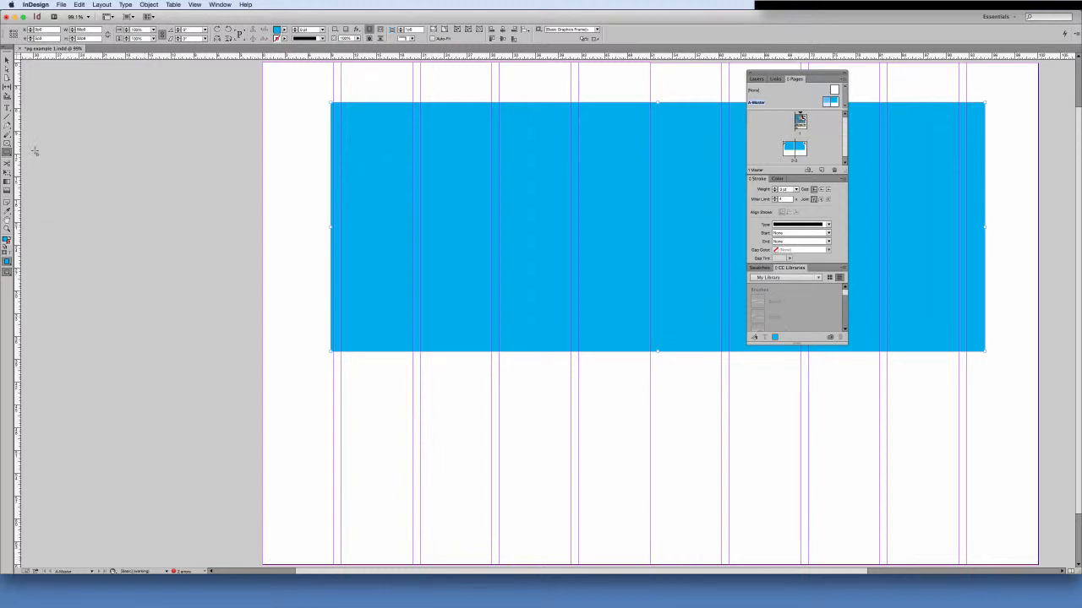
Create a small text frame in the bottom outer corner of the left master page and insert a Current Page Number marker.
{"action": "left_click", "coordinate": [6, 107]}
{"action": "left_click_drag", "start_coordinate": [271, 550], "coordinate": [271, 560]}
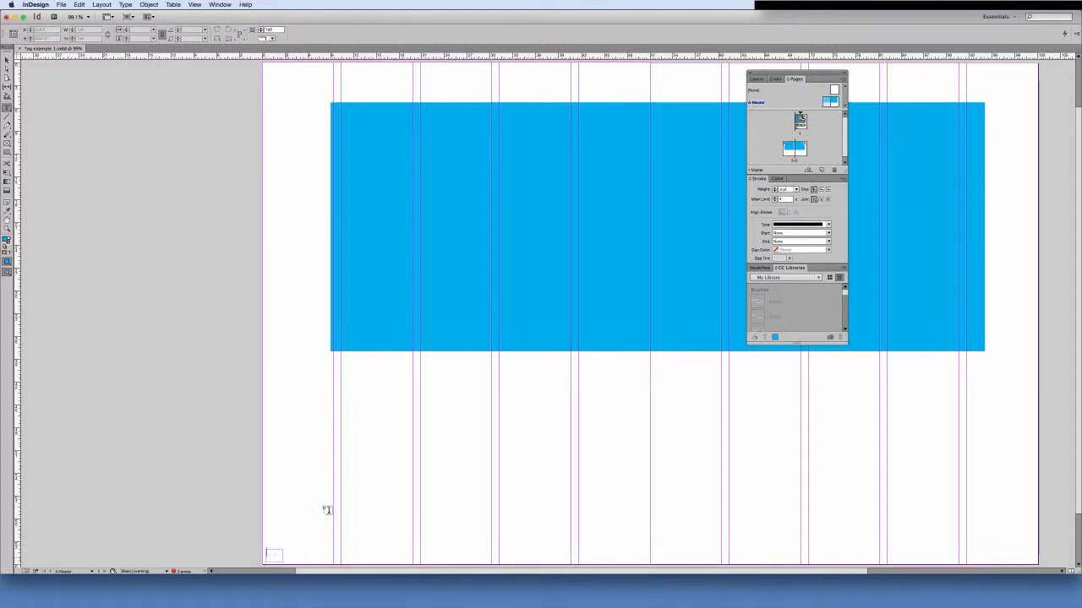
{"action": "left_click", "coordinate": [127, 6]}
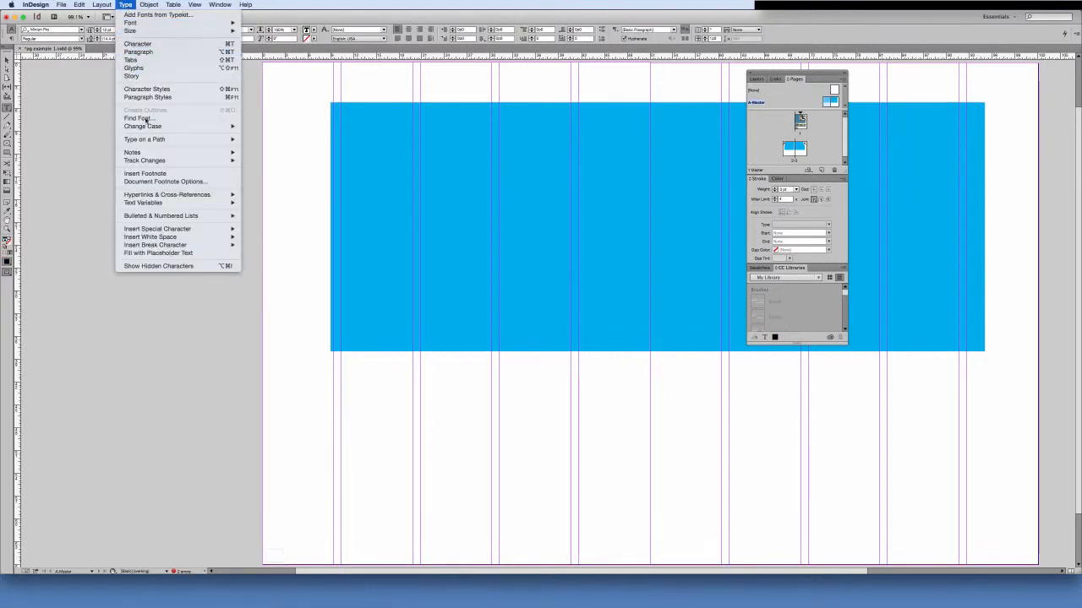
{"action": "mouse_move", "coordinate": [170, 229]}
{"action": "mouse_move", "coordinate": [257, 237]}
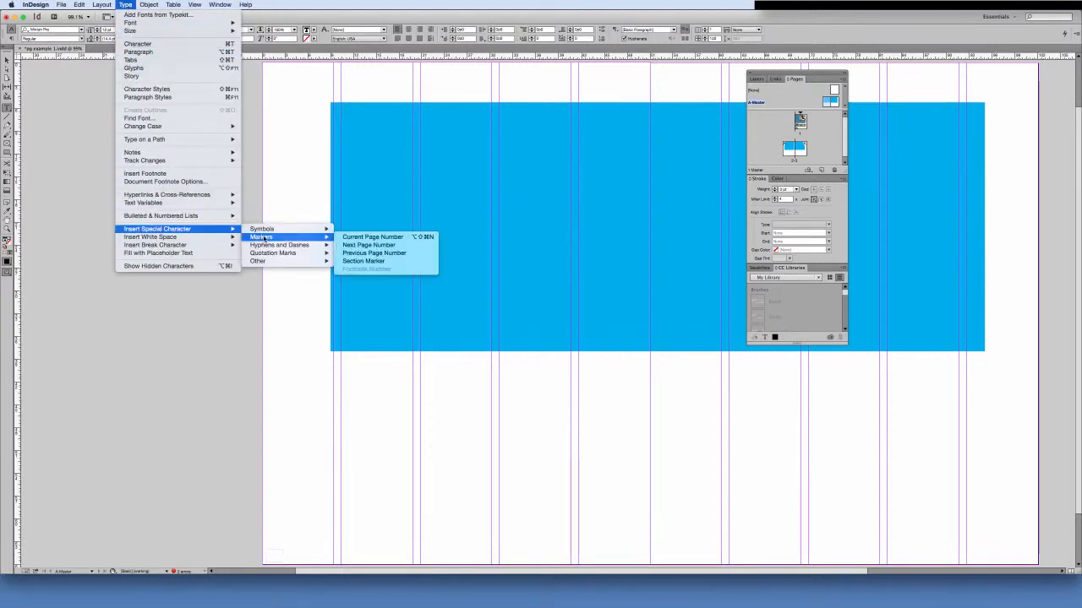
{"action": "left_click", "coordinate": [344, 238]}
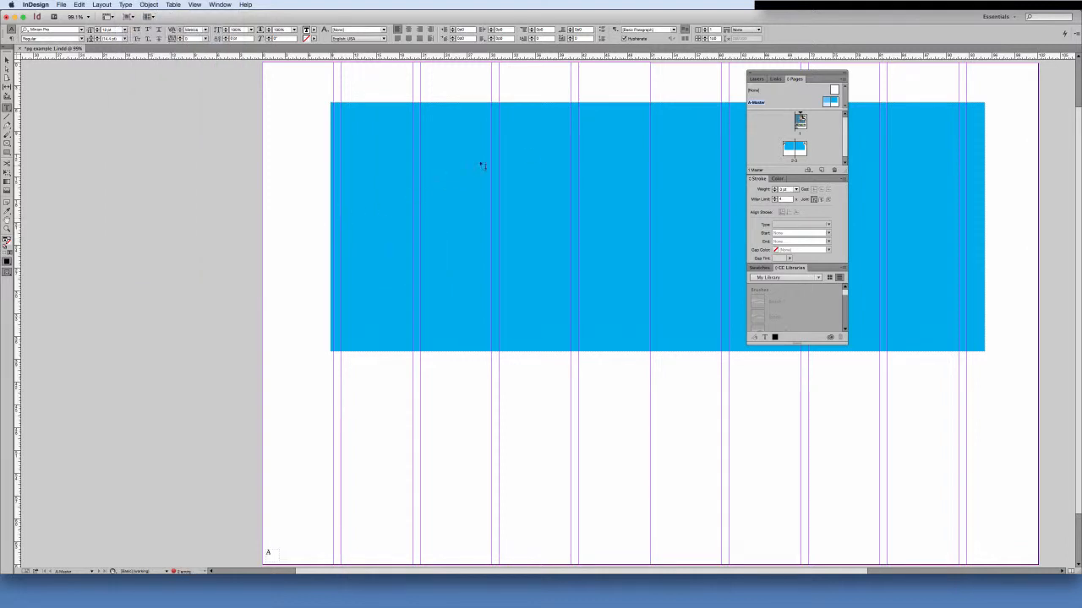
Copy the page number frame to the bottom outer corner of the right master page.
{"action": "left_click", "coordinate": [6, 60]}
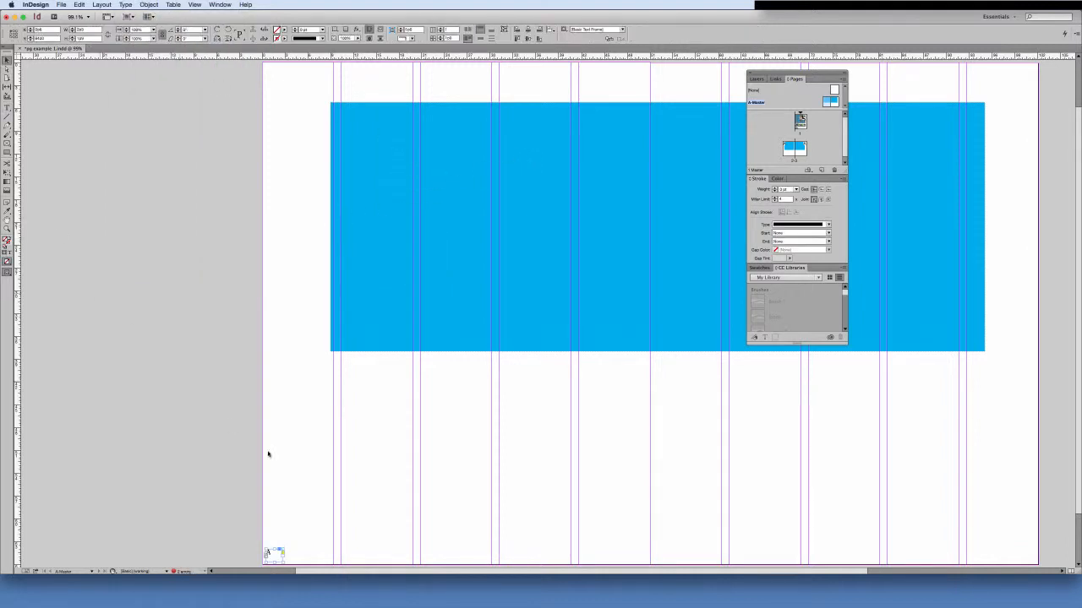
{"action": "left_click_drag", "start_coordinate": [268, 555], "coordinate": [231, 521]}
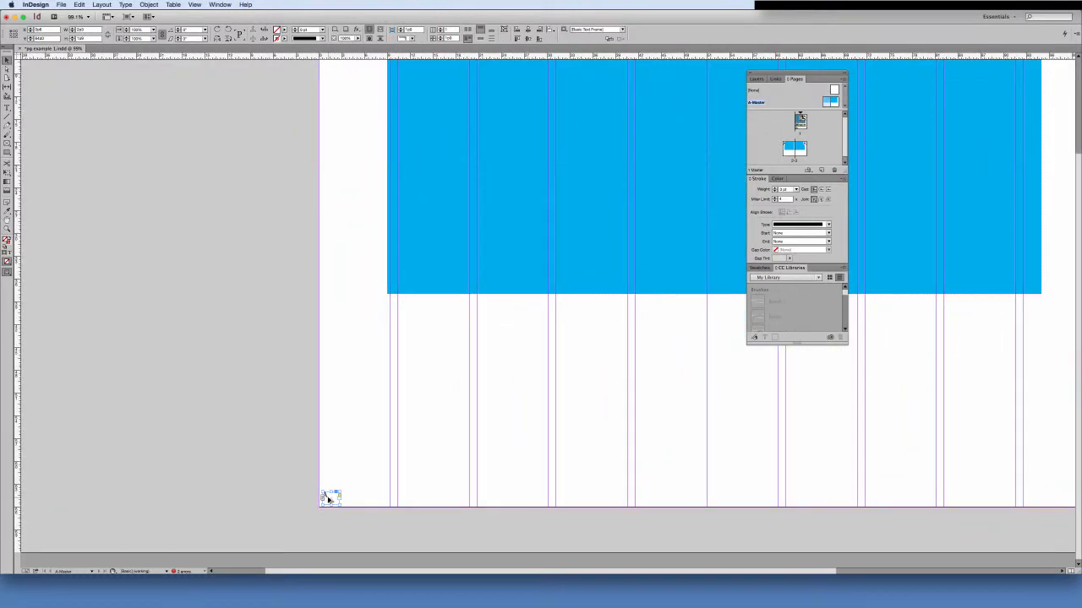
{"action": "left_click_drag", "start_coordinate": [328, 498], "coordinate": [971, 416]}
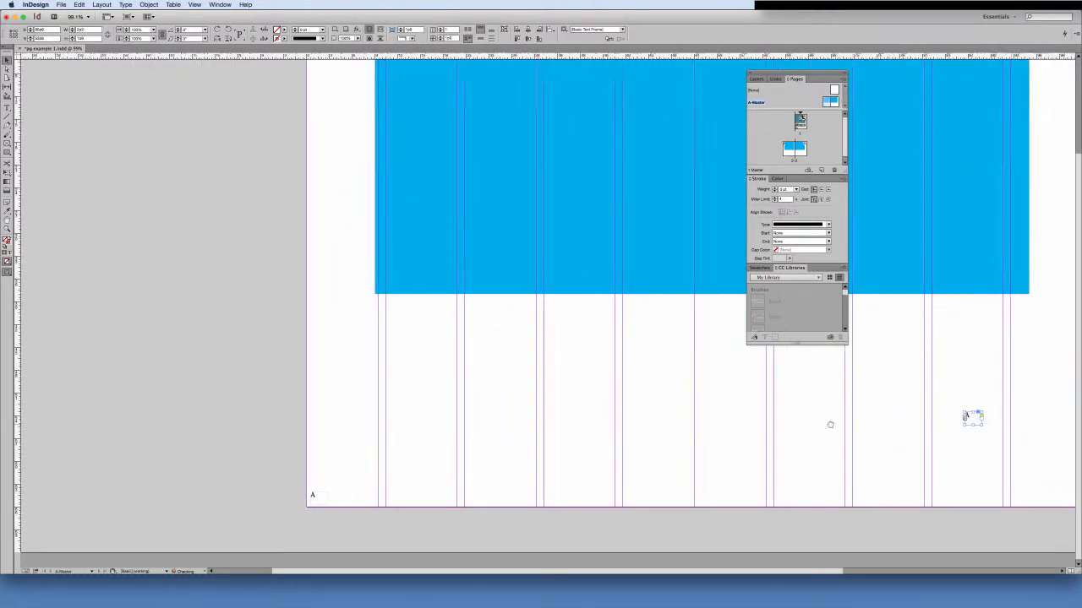
{"action": "left_click_drag", "start_coordinate": [830, 425], "coordinate": [594, 377]}
{"action": "left_click_drag", "start_coordinate": [672, 422], "coordinate": [764, 493]}
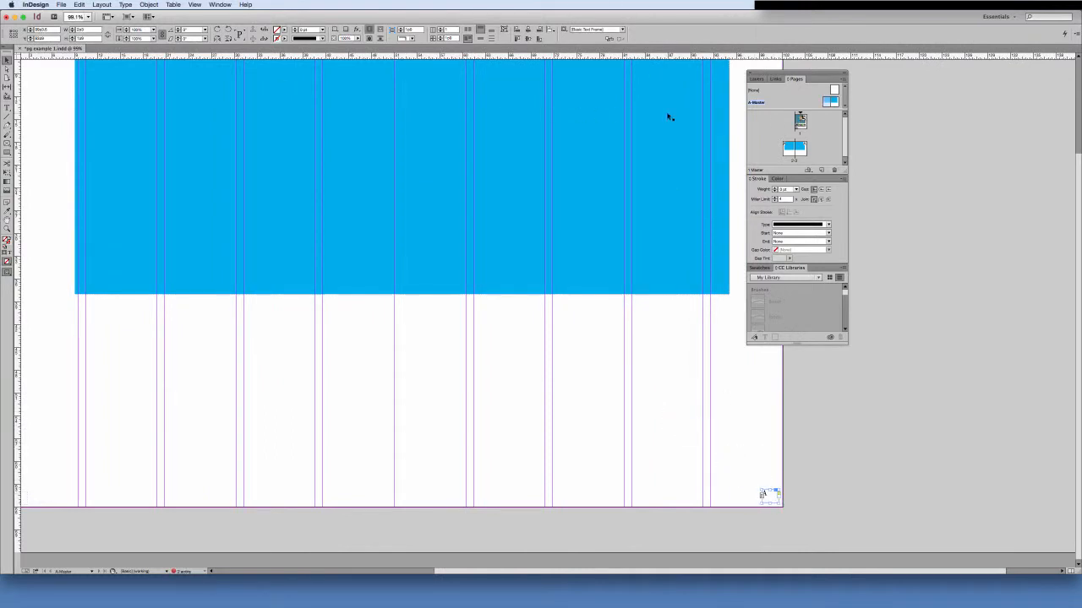
Check how the master's rectangle and page numbers appear on page 1 and on the 2-3 spread.
{"action": "double_click", "coordinate": [800, 121]}
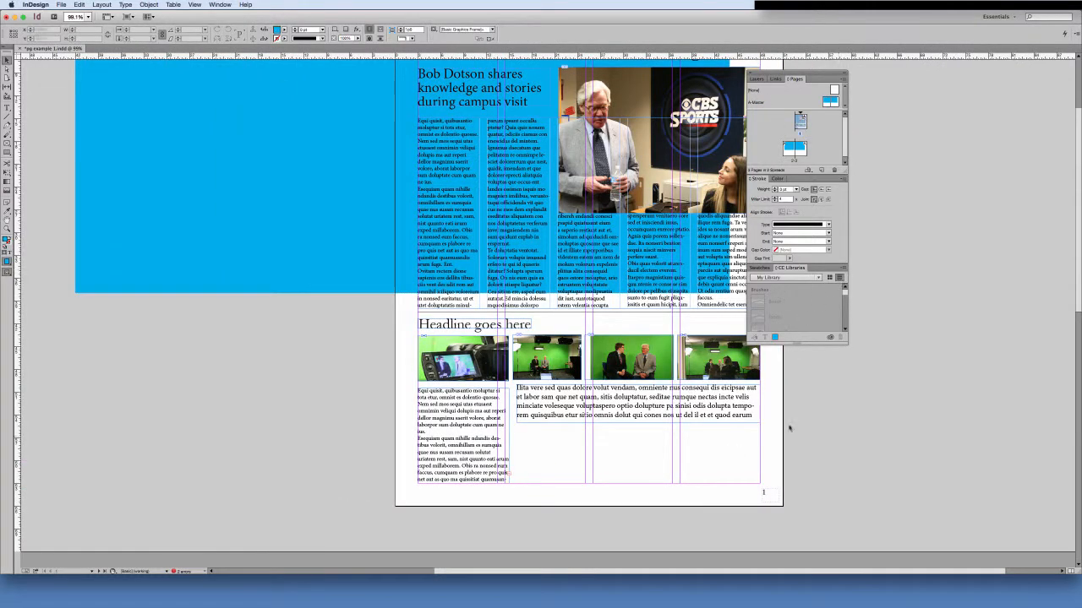
{"action": "double_click", "coordinate": [795, 150]}
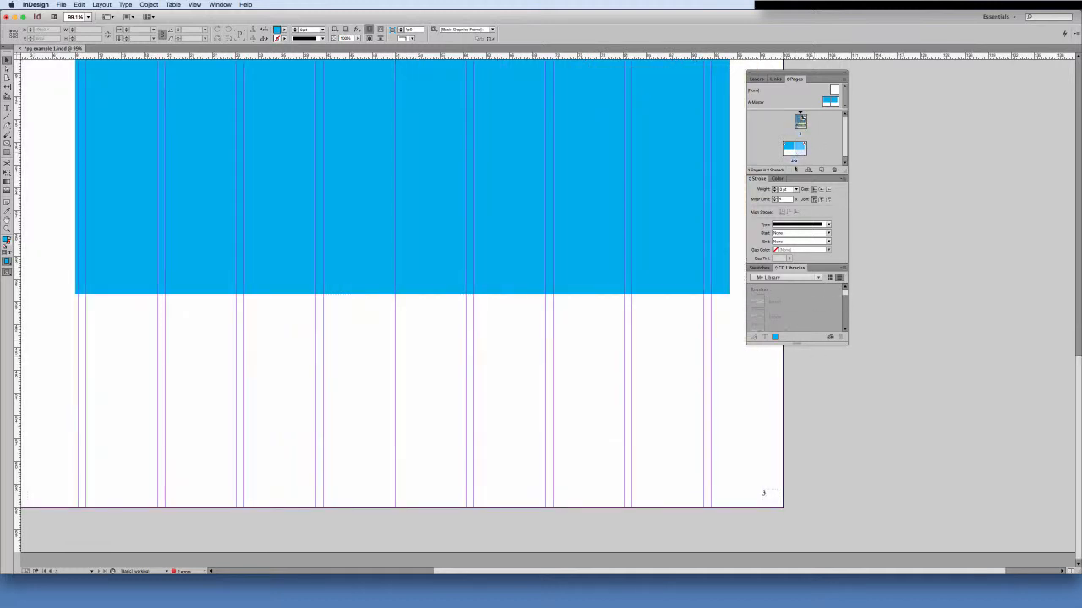
{"action": "double_click", "coordinate": [788, 150]}
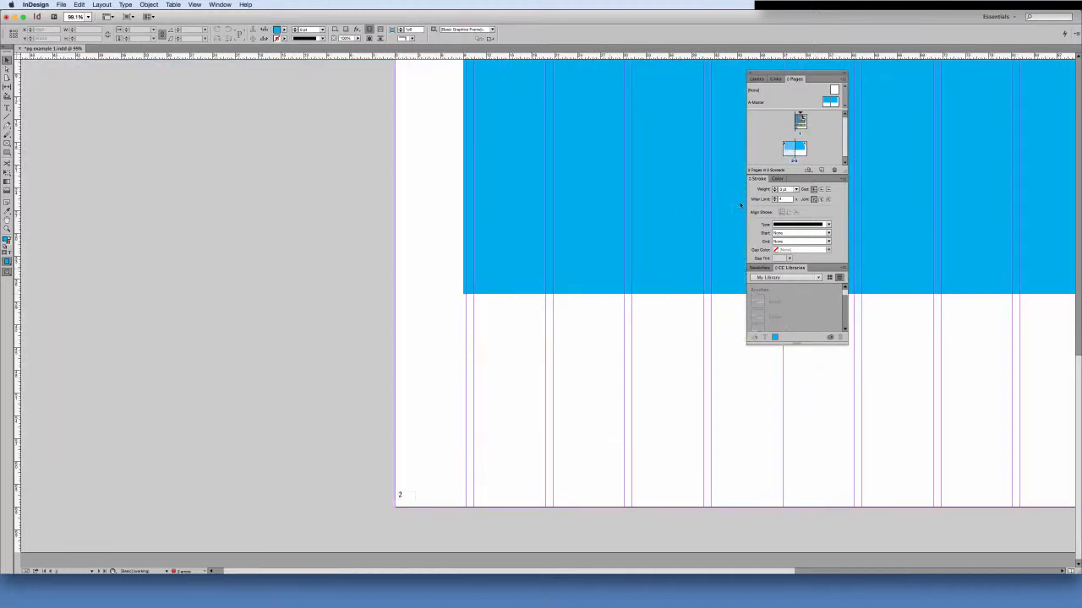
{"action": "double_click", "coordinate": [799, 119]}
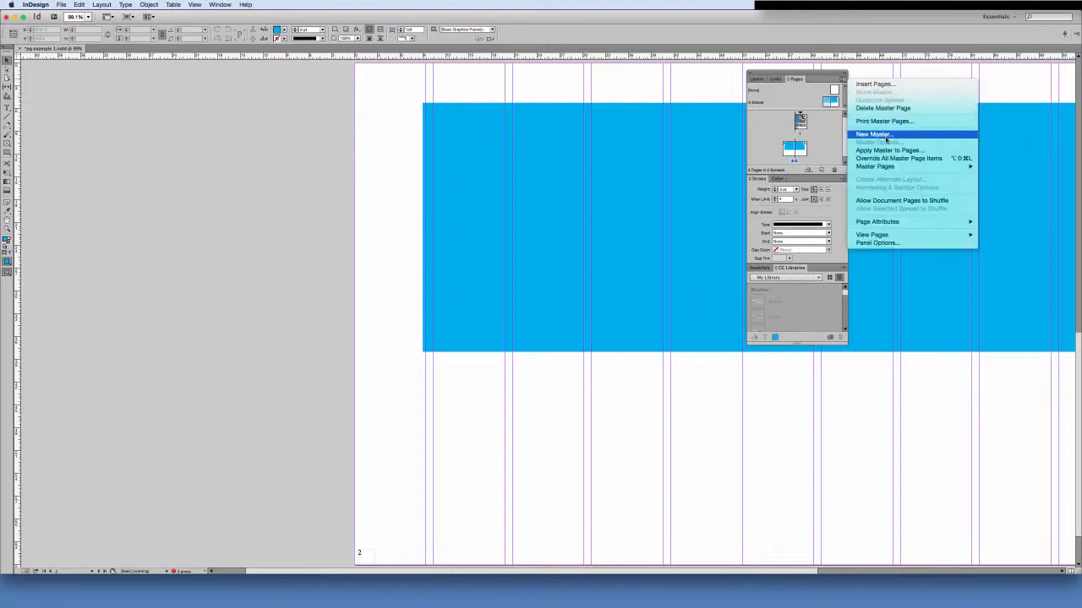
{"action": "mouse_move", "coordinate": [892, 169]}
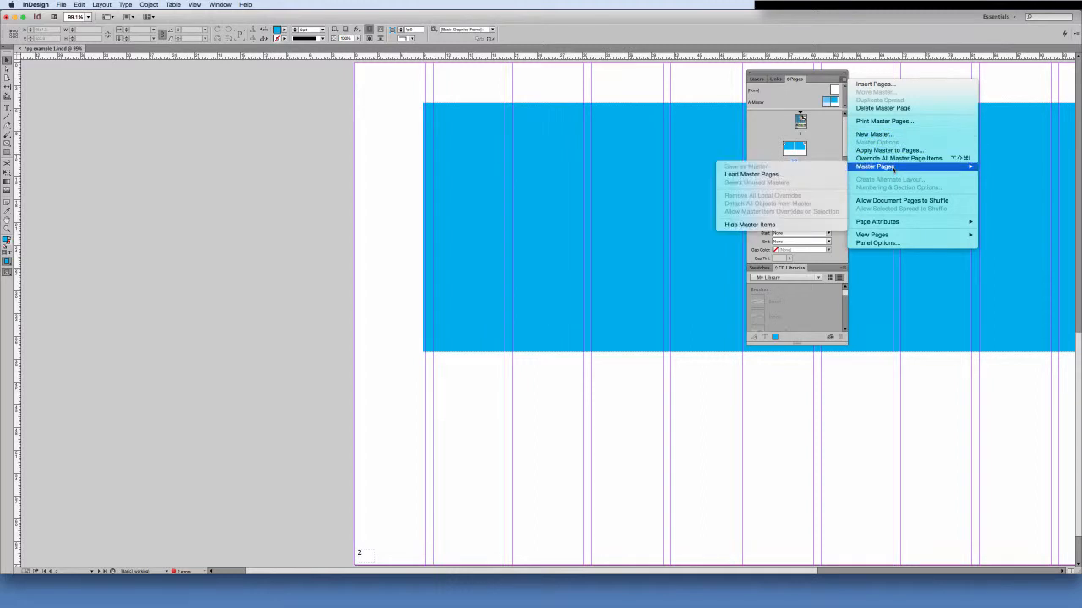
{"action": "left_click", "coordinate": [691, 82]}
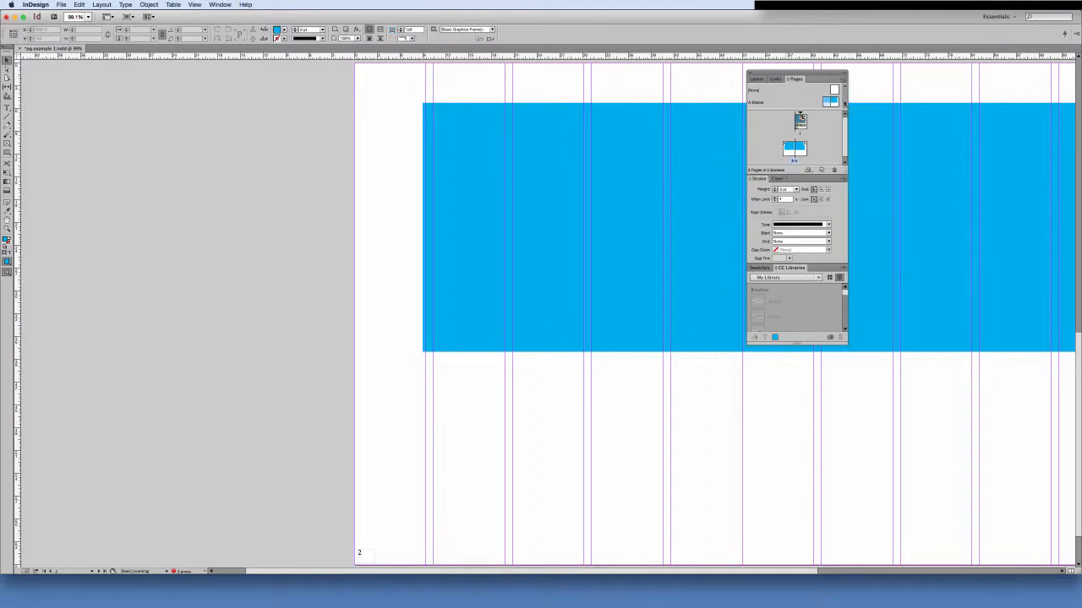
{"action": "right_click", "coordinate": [794, 152]}
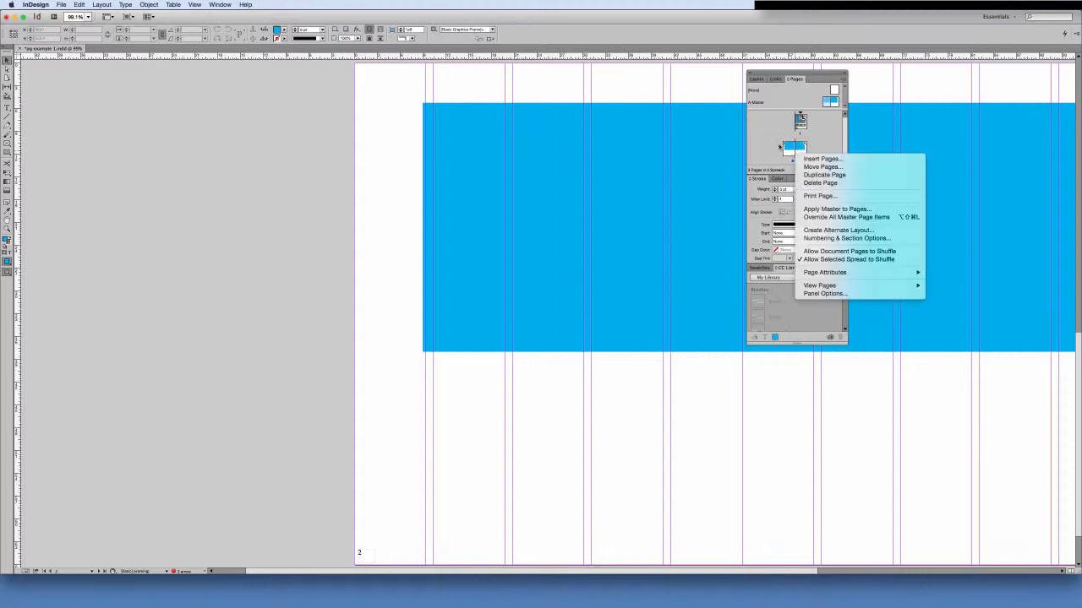
{"action": "left_click", "coordinate": [774, 149]}
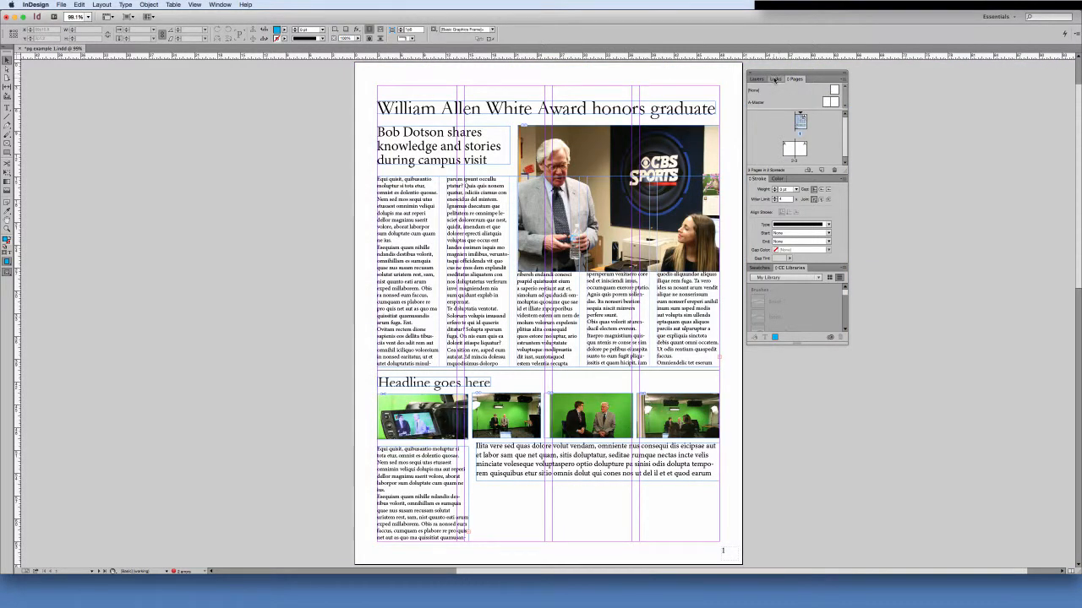
Separate the Links panel into a floating panel and enlarge its link list and link info areas.
{"action": "left_click", "coordinate": [775, 79]}
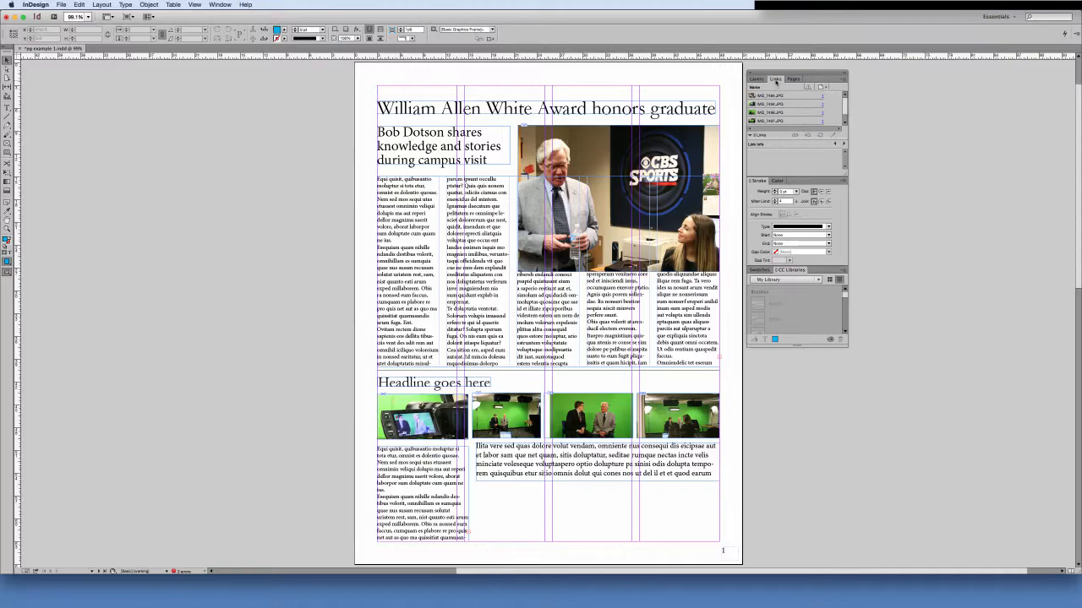
{"action": "left_click_drag", "start_coordinate": [775, 79], "coordinate": [621, 94]}
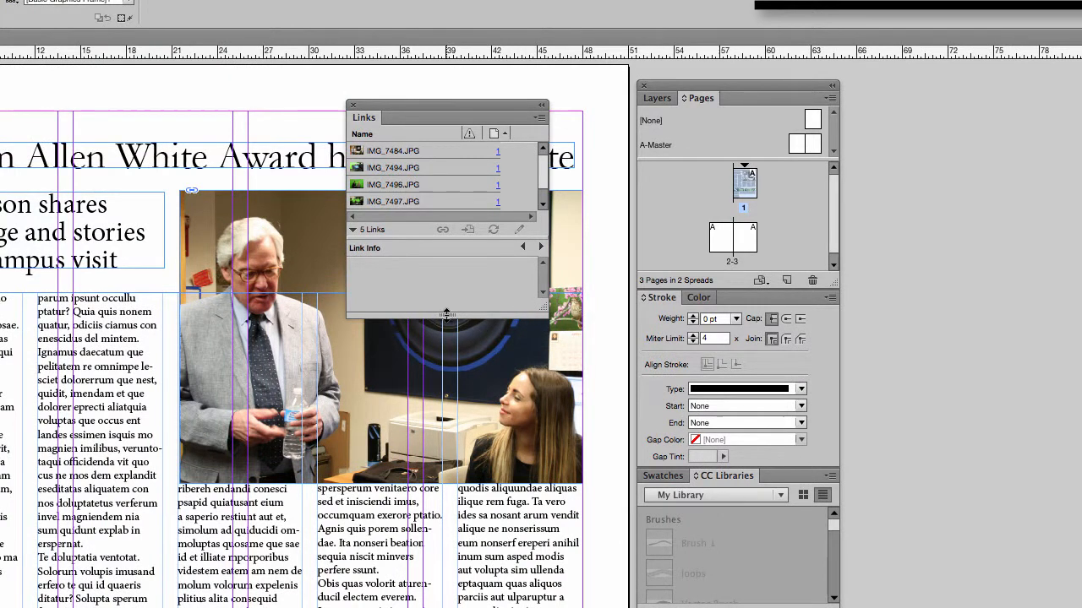
{"action": "left_click_drag", "start_coordinate": [446, 313], "coordinate": [431, 550]}
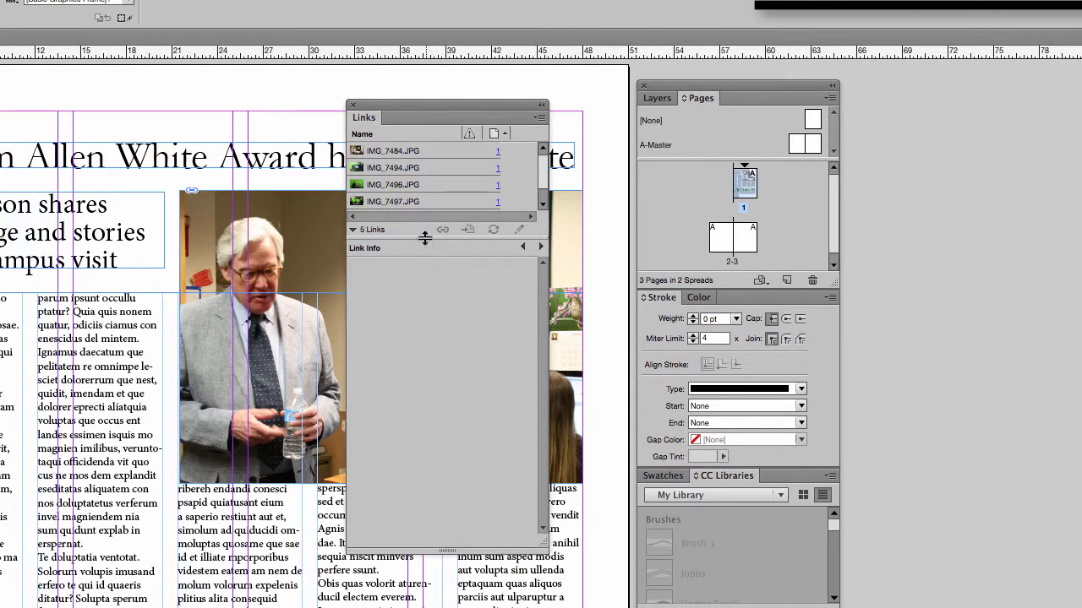
{"action": "left_click_drag", "start_coordinate": [426, 238], "coordinate": [427, 274]}
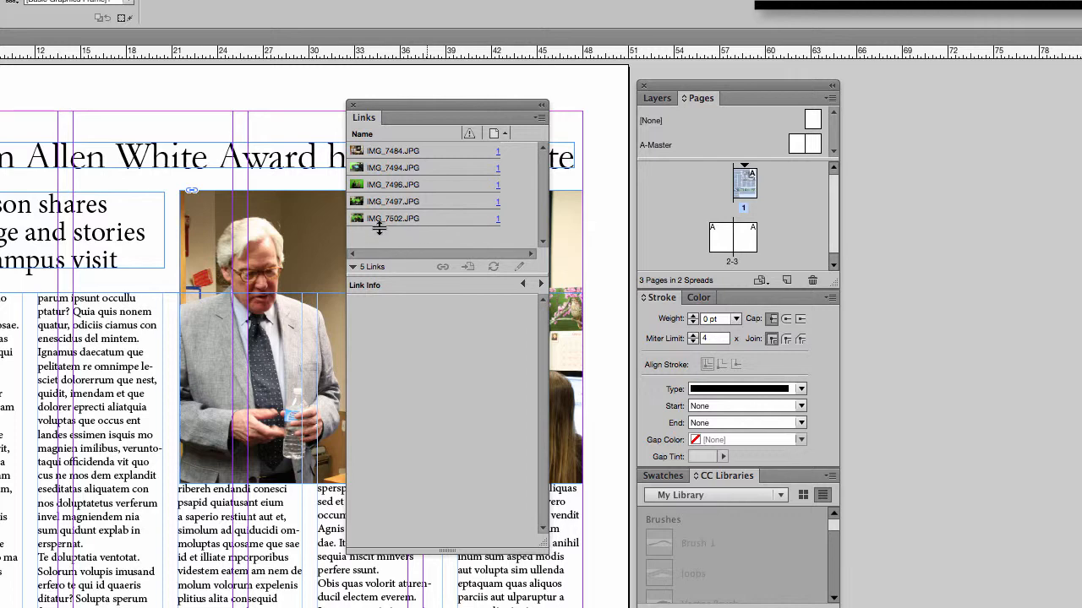
Inspect the link info of IMG_7484.JPG and IMG_7496.JPG and go to each linked image on the page.
{"action": "left_click", "coordinate": [372, 152]}
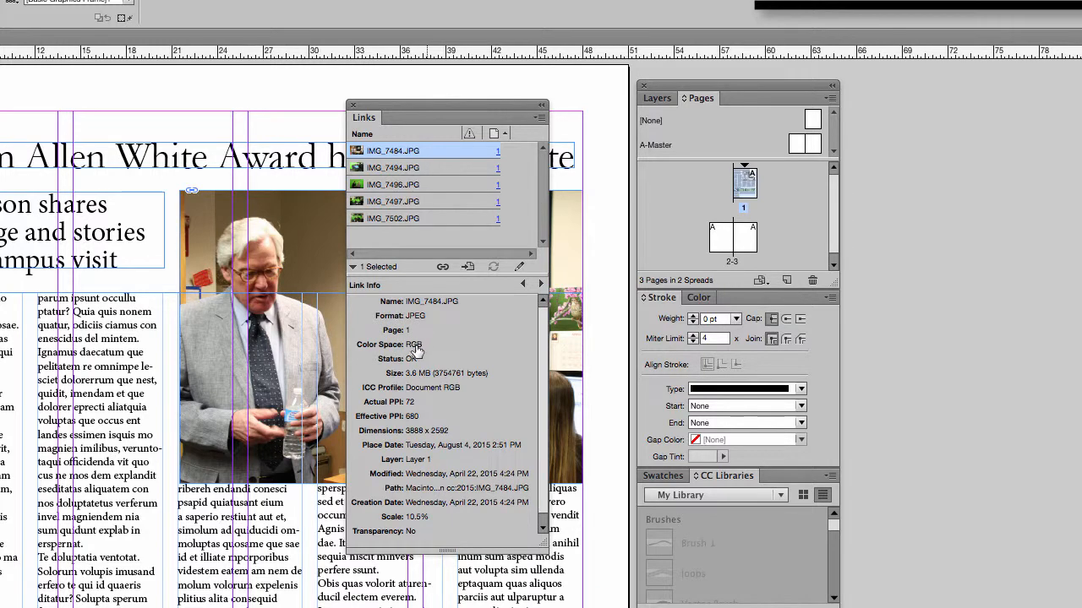
{"action": "left_click", "coordinate": [468, 267]}
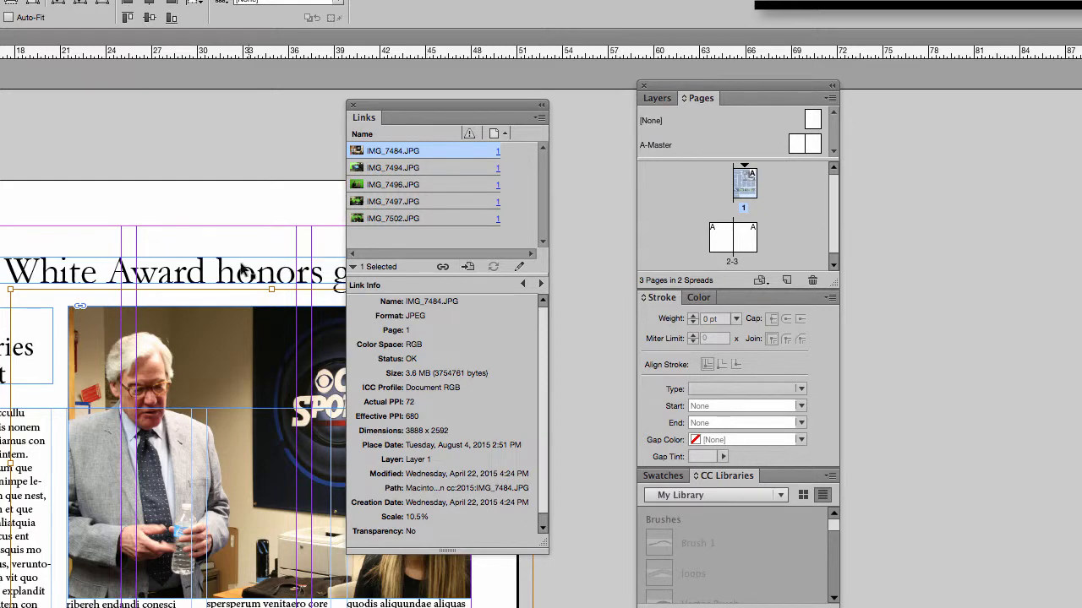
{"action": "left_click", "coordinate": [375, 184]}
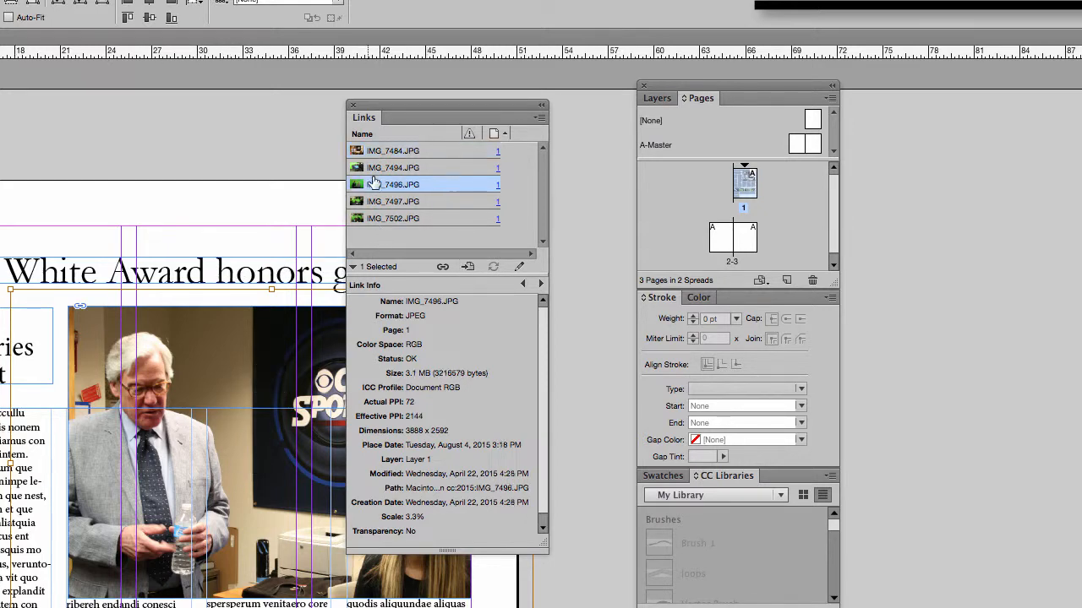
{"action": "left_click", "coordinate": [469, 267]}
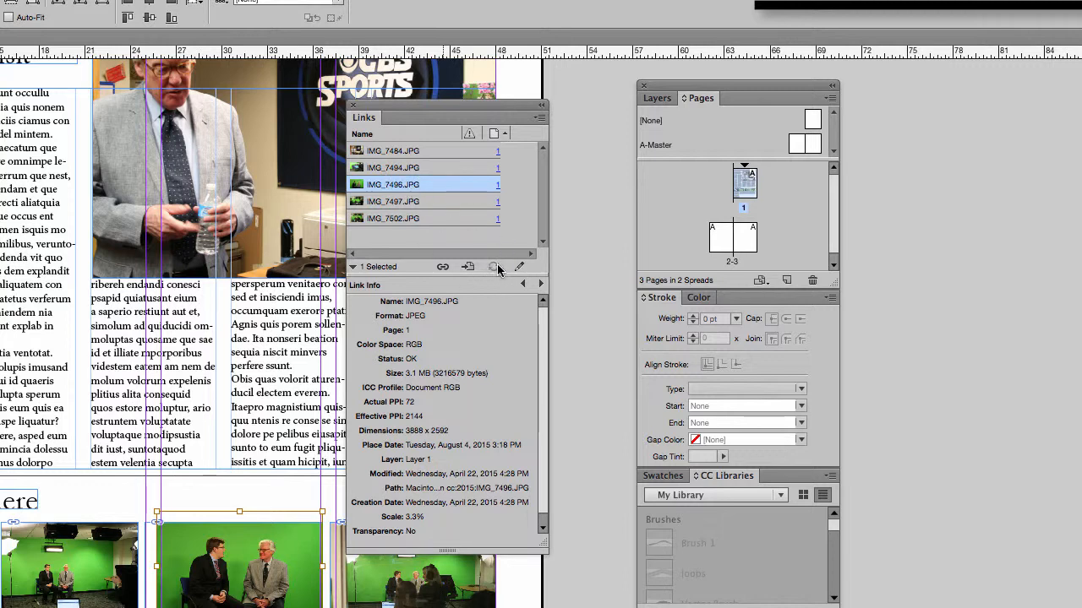
Check which applications can edit the IMG_7496.JPG link, and dock the Links panel back with Layers and Pages.
{"action": "right_click", "coordinate": [427, 189]}
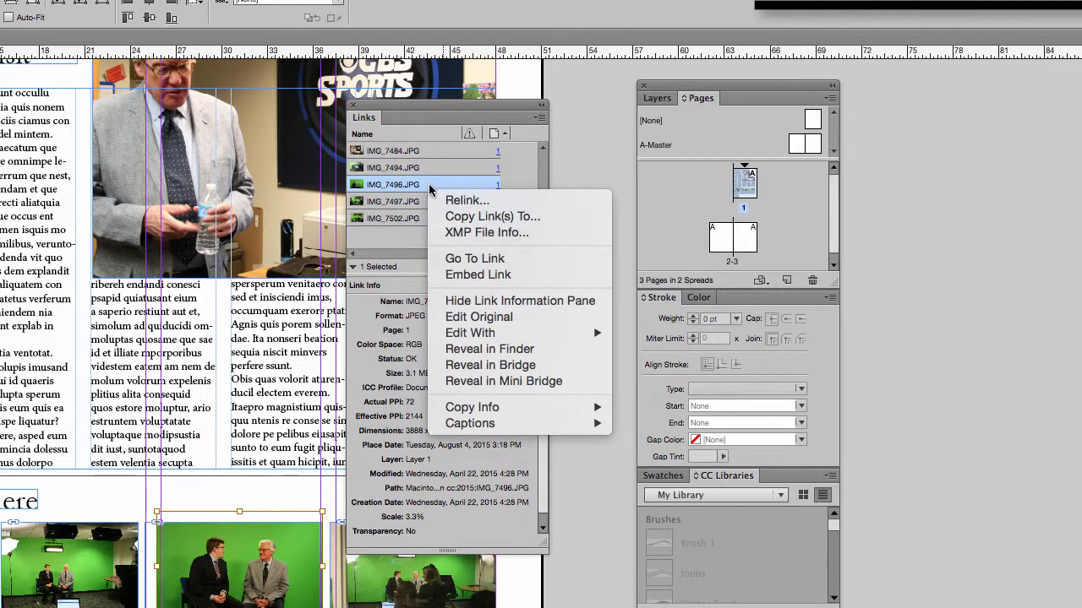
{"action": "mouse_move", "coordinate": [486, 333]}
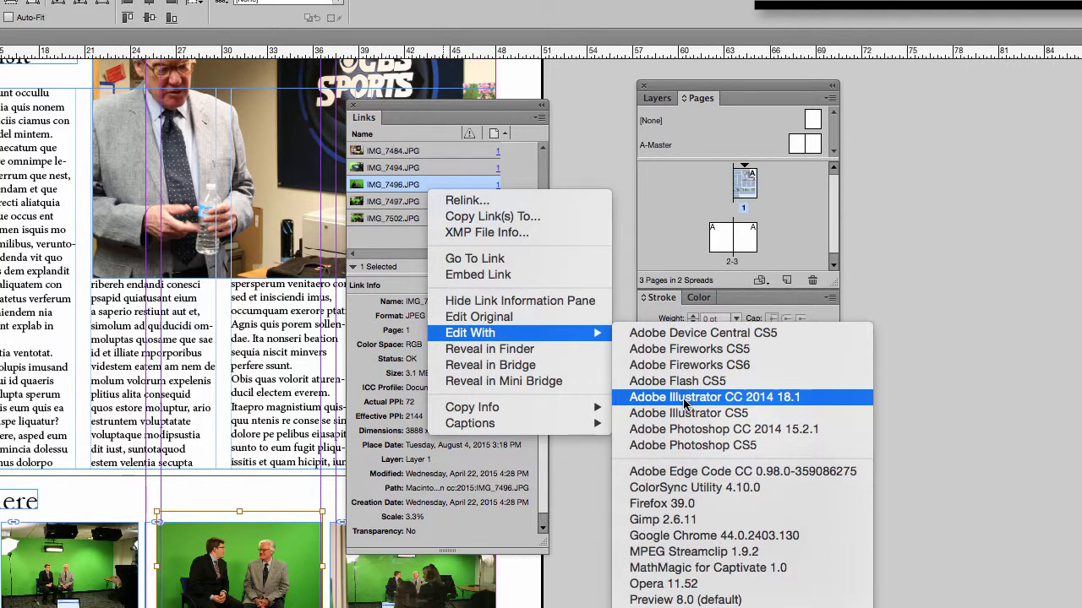
{"action": "left_click", "coordinate": [501, 103]}
{"action": "left_click_drag", "start_coordinate": [500, 103], "coordinate": [705, 99]}
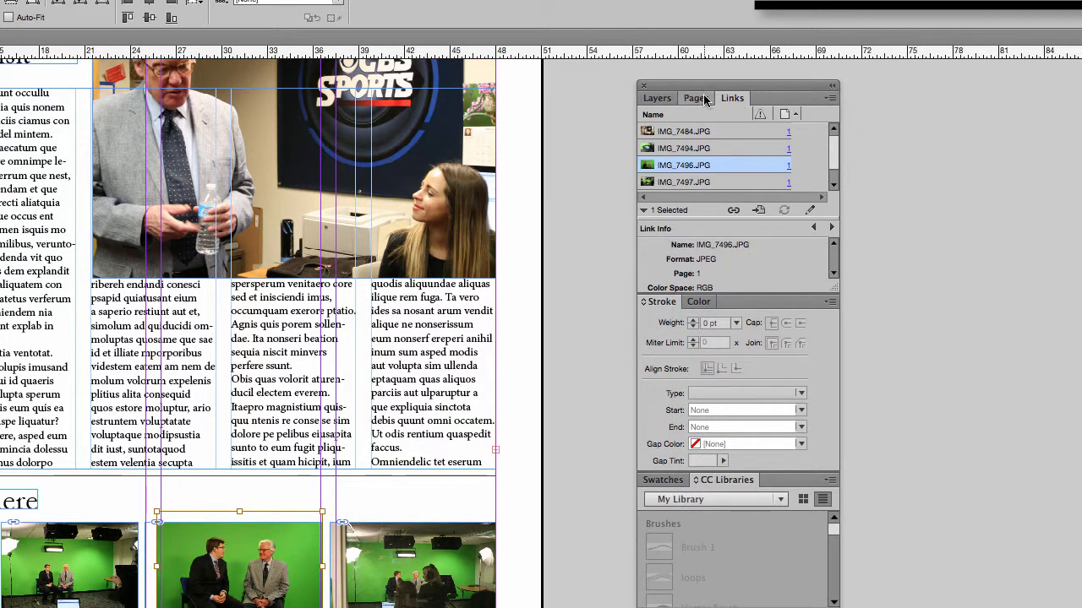
Add a new layer and draw a blue rectangle on it over the text column and the main photo's lower corner.
{"action": "left_click", "coordinate": [659, 99]}
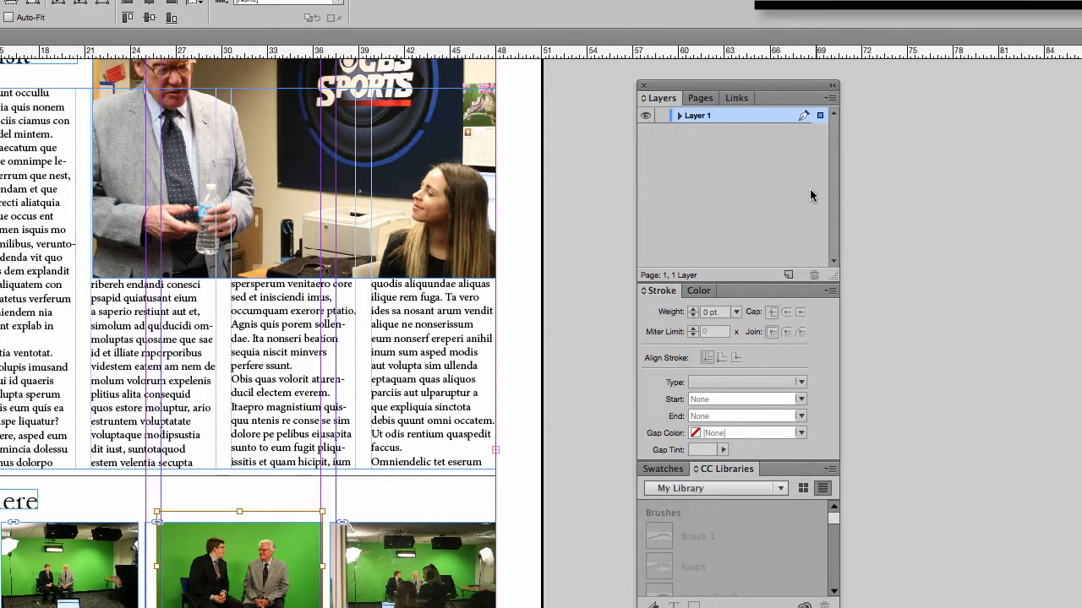
{"action": "left_click", "coordinate": [787, 276]}
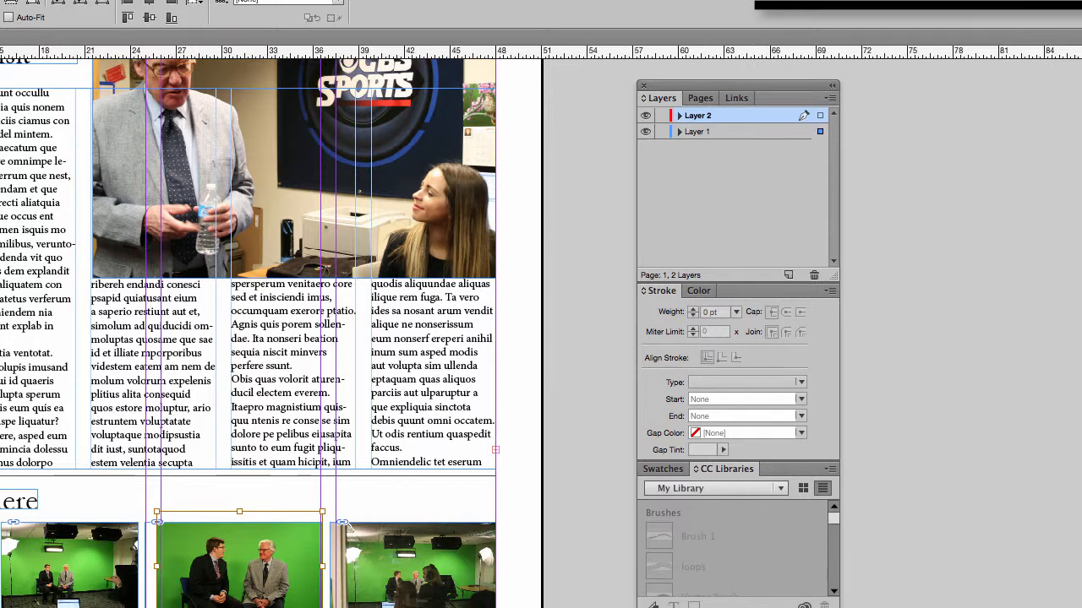
{"action": "key", "text": "f"}
{"action": "left_click_drag", "start_coordinate": [54, 172], "coordinate": [183, 315]}
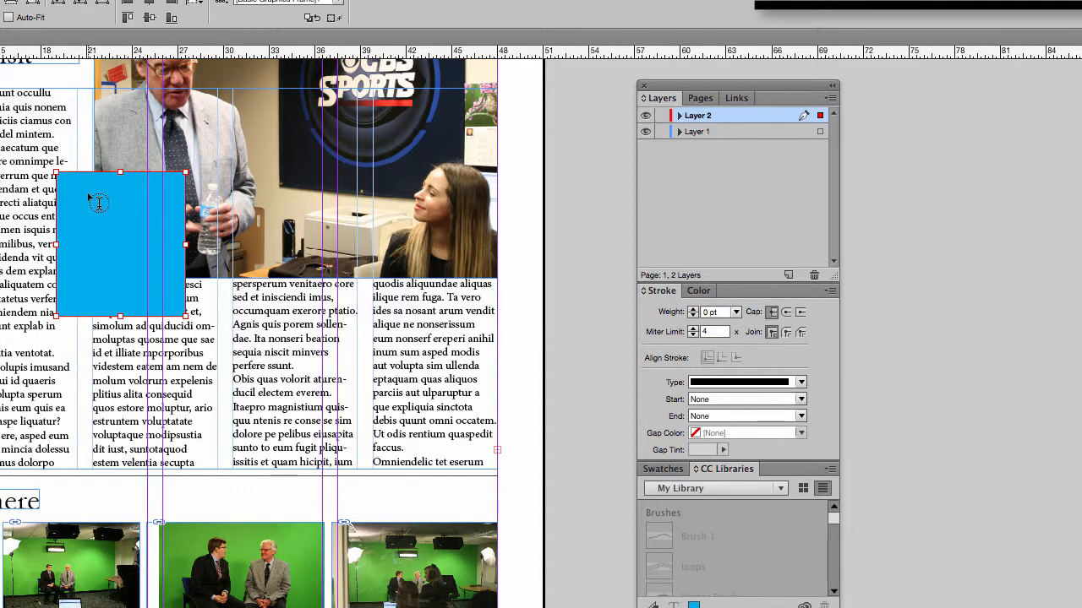
Enter the note "re-write headline" inside the blue rectangle.
{"action": "key", "text": "t"}
{"action": "left_click", "coordinate": [86, 189]}
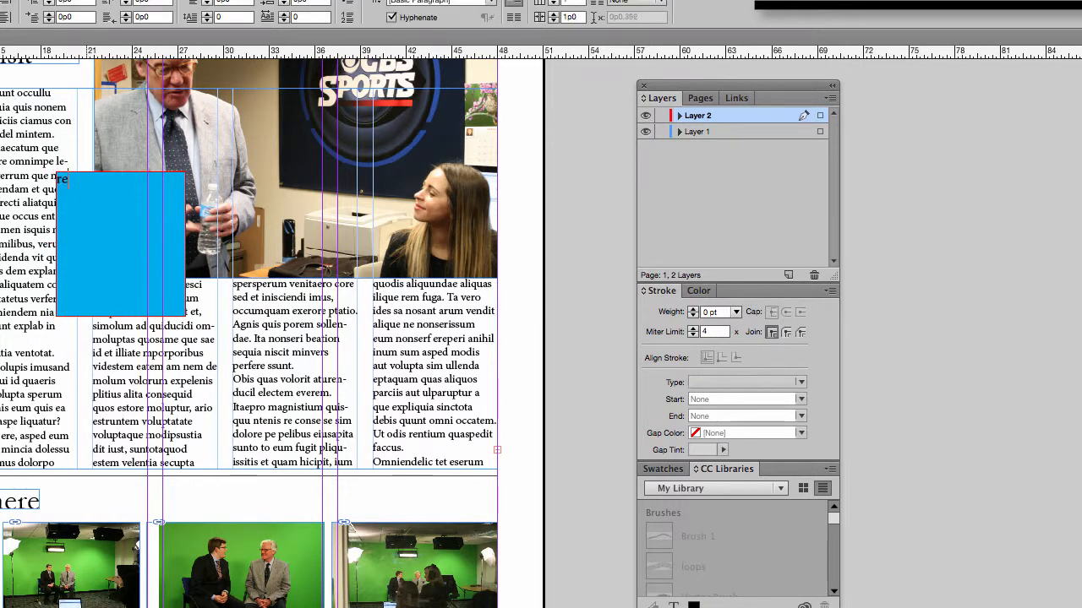
{"action": "type", "text": "re-write headline"}
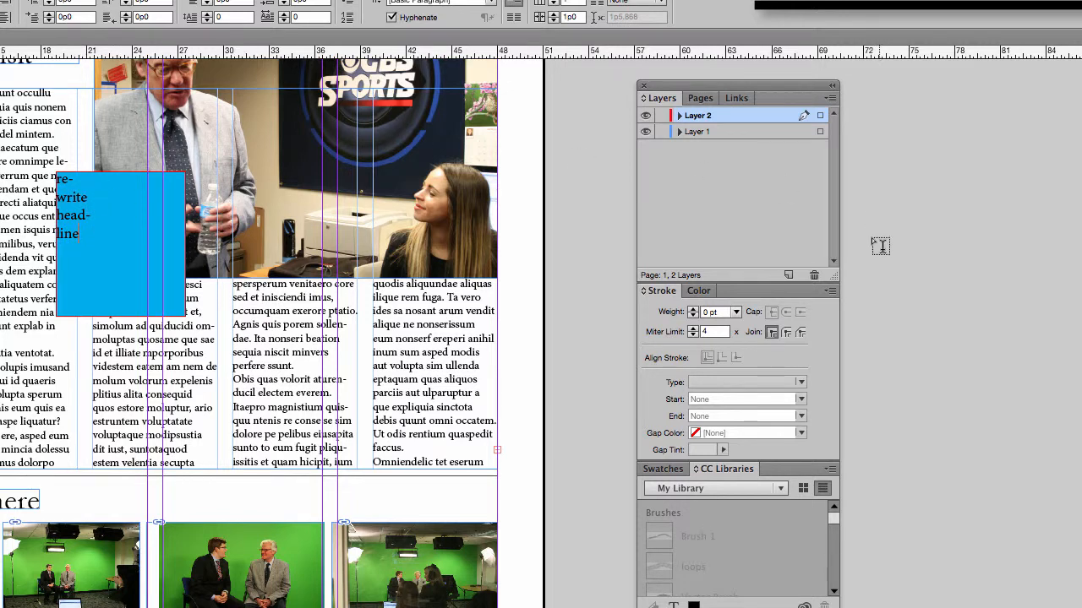
Turn Layer 2's visibility off and on again, and delete the layer together with its contents.
{"action": "left_click", "coordinate": [645, 114]}
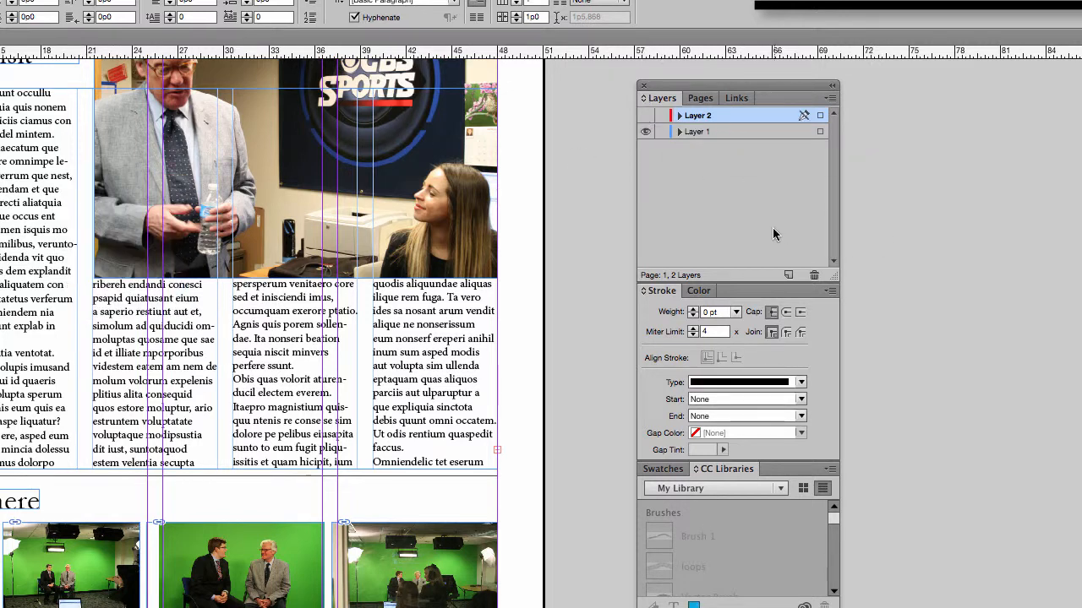
{"action": "left_click", "coordinate": [646, 116]}
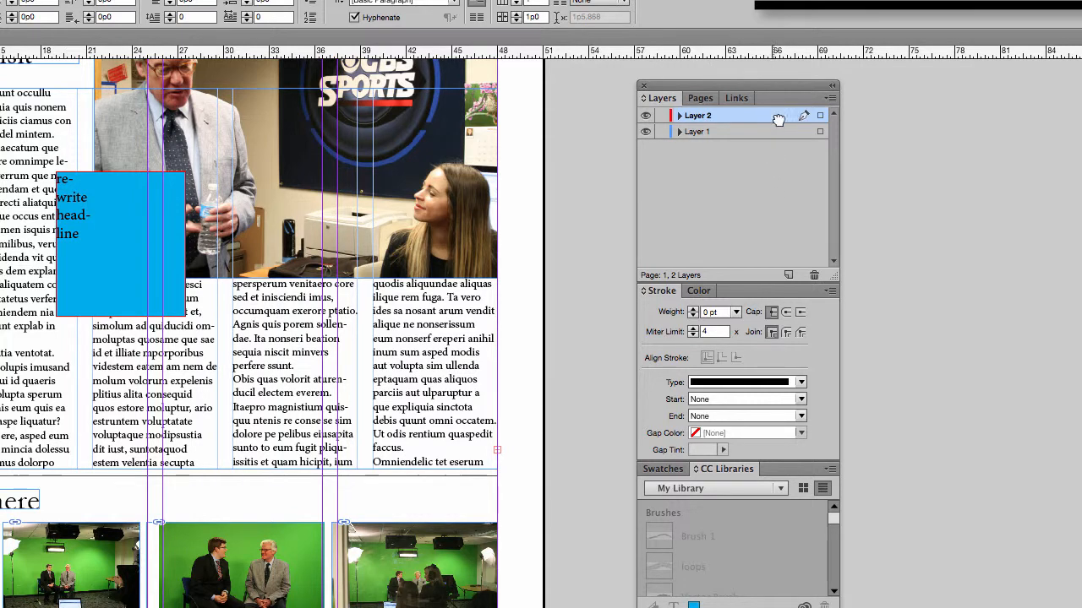
{"action": "left_click_drag", "start_coordinate": [778, 119], "coordinate": [814, 276]}
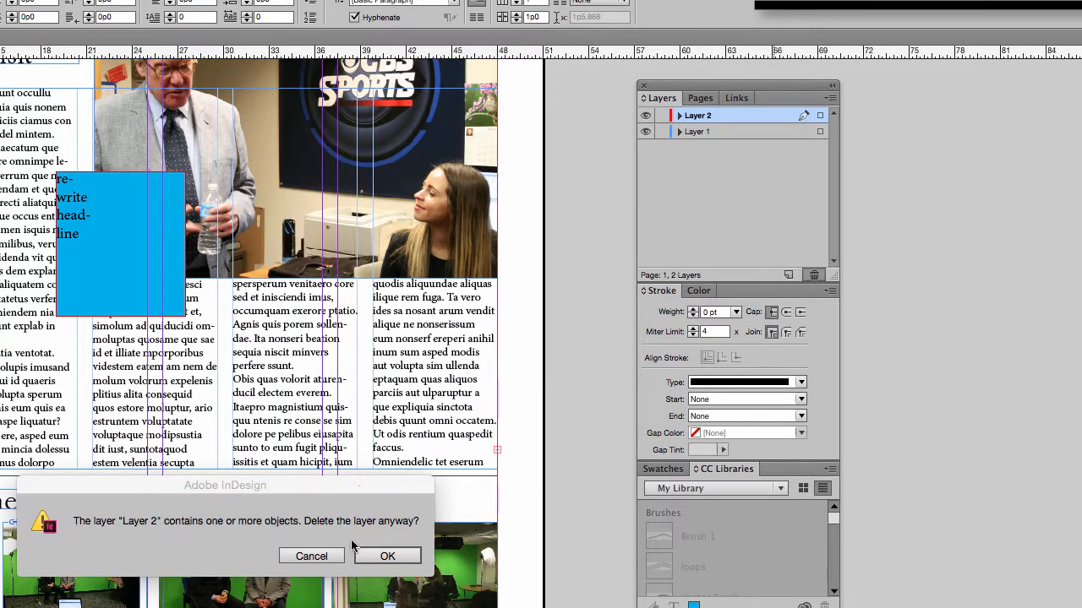
{"action": "left_click", "coordinate": [376, 555]}
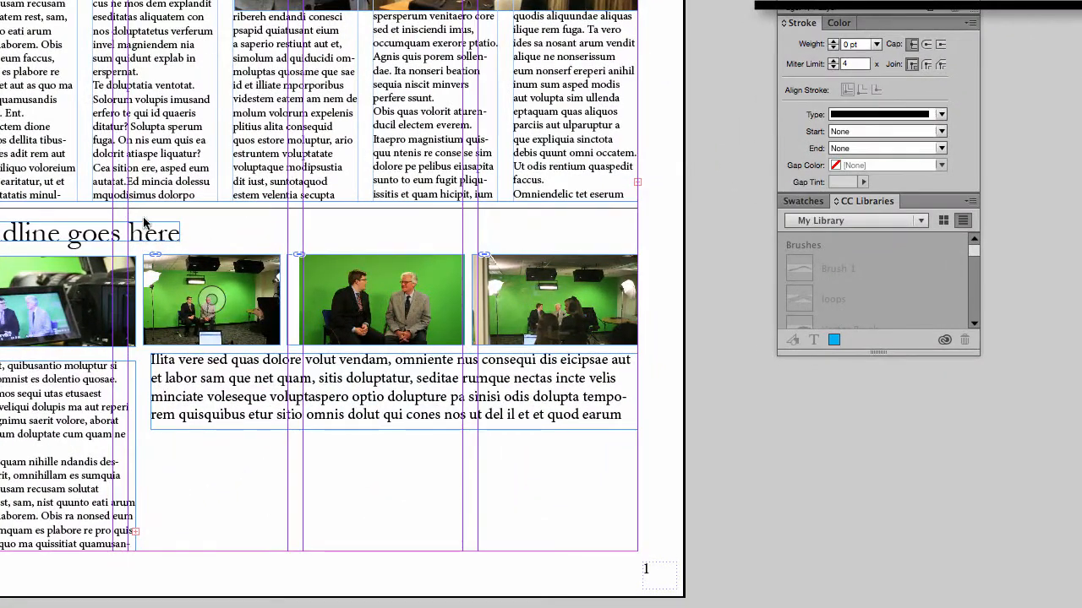
Draw a blue rectangle over the gap between the two middle green-screen photos in the lower photo row.
{"action": "left_click", "coordinate": [165, 209]}
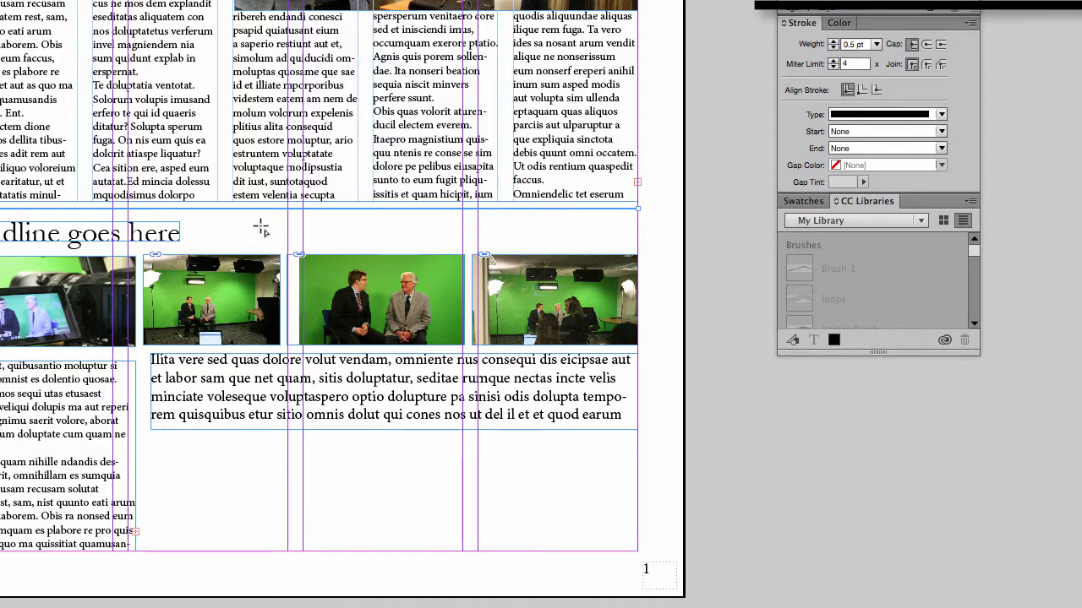
{"action": "left_click_drag", "start_coordinate": [258, 222], "coordinate": [348, 339]}
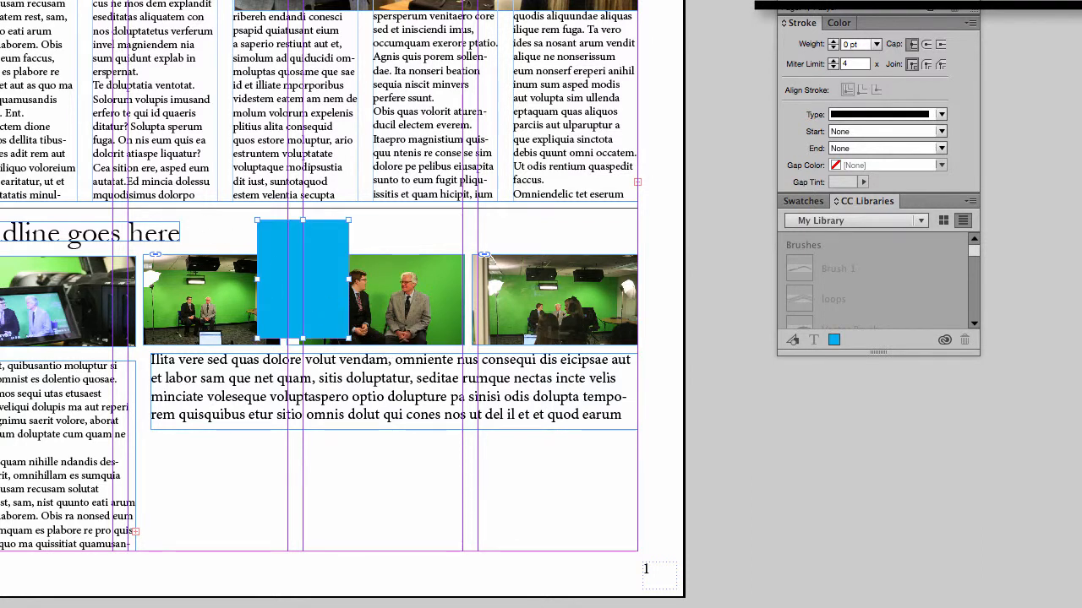
{"action": "left_click", "coordinate": [877, 44]}
{"action": "left_click", "coordinate": [879, 46]}
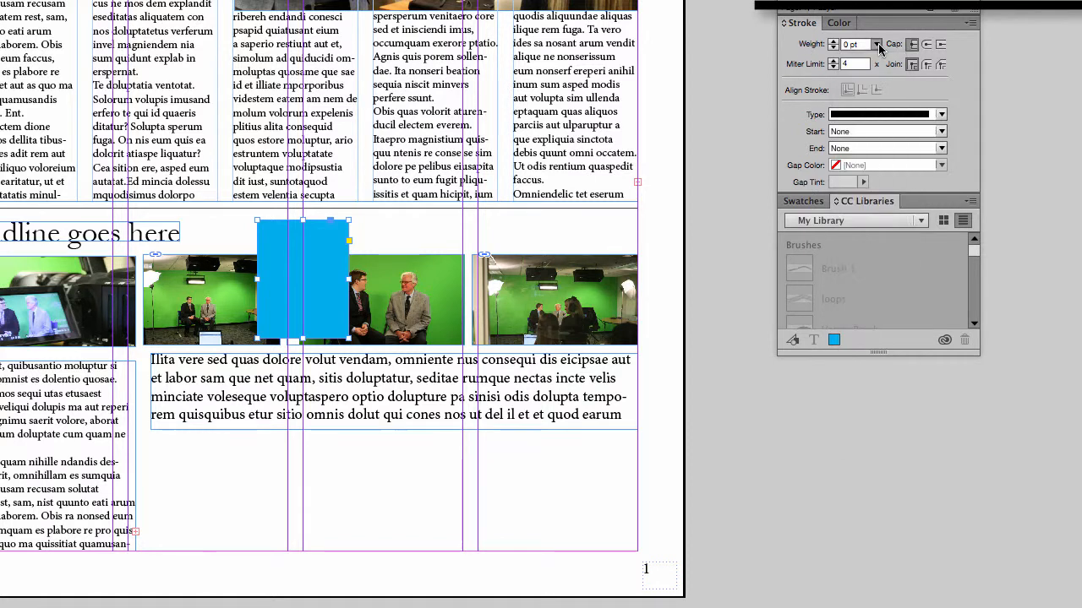
Set the stroke of the horizontal line above the lower headline to 9 pt with a round cap.
{"action": "left_click", "coordinate": [602, 208]}
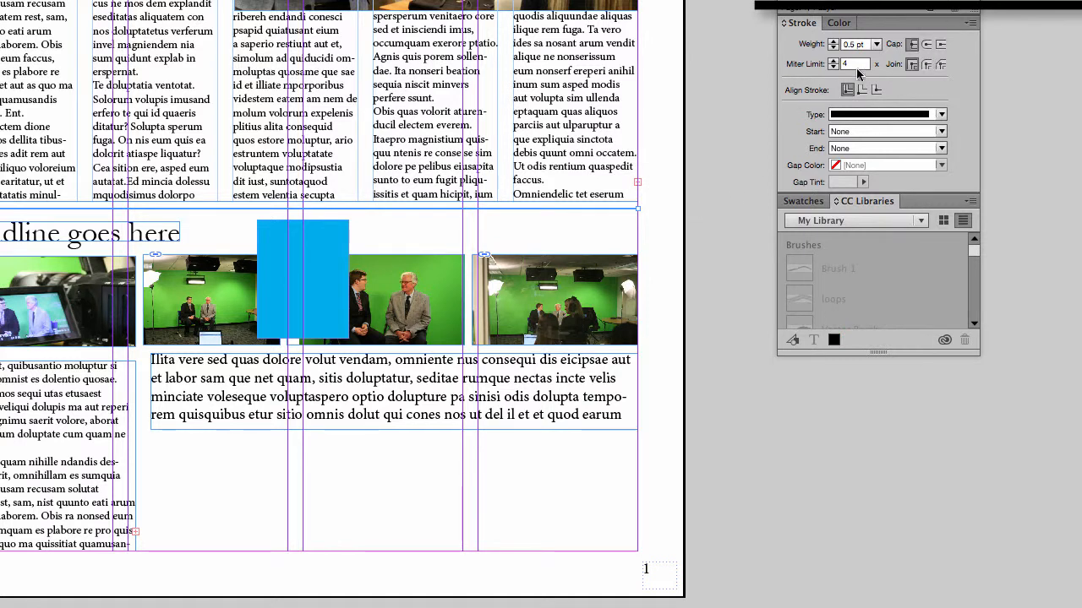
{"action": "left_click", "coordinate": [876, 44]}
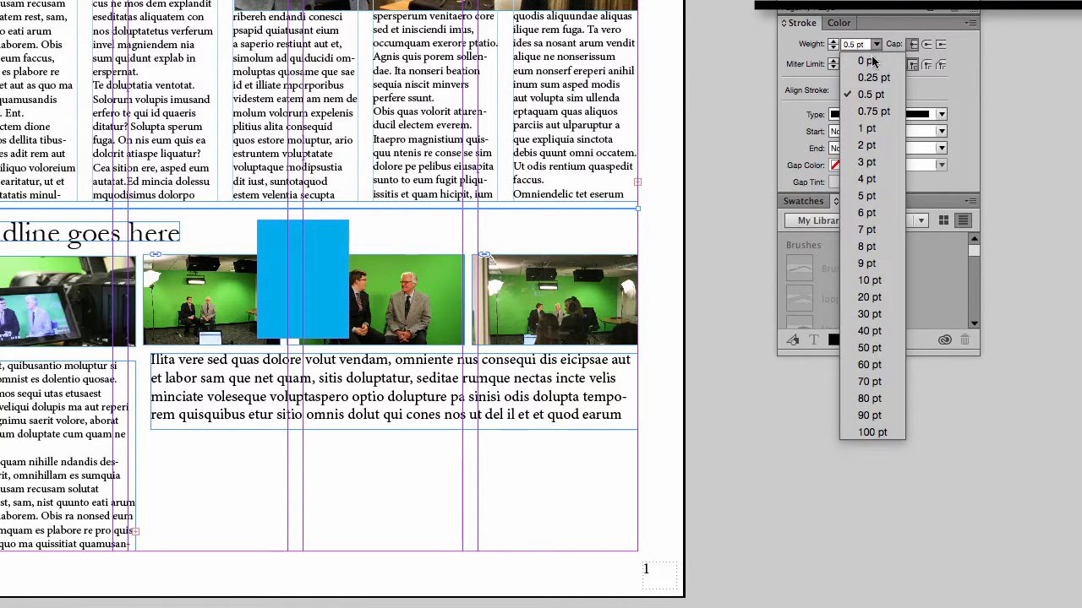
{"action": "left_click", "coordinate": [863, 263]}
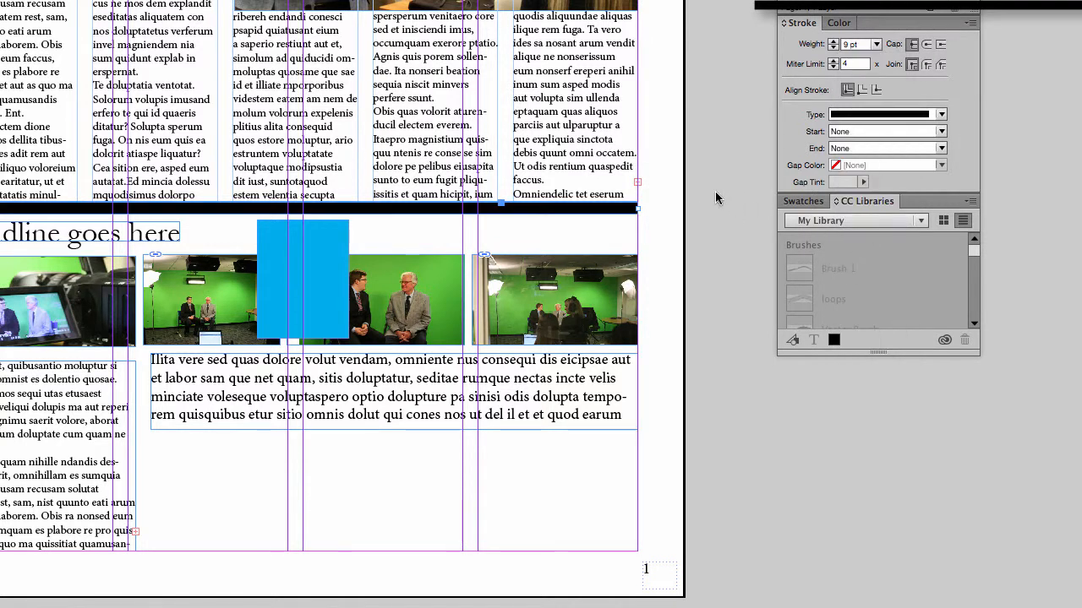
{"action": "left_click", "coordinate": [927, 45]}
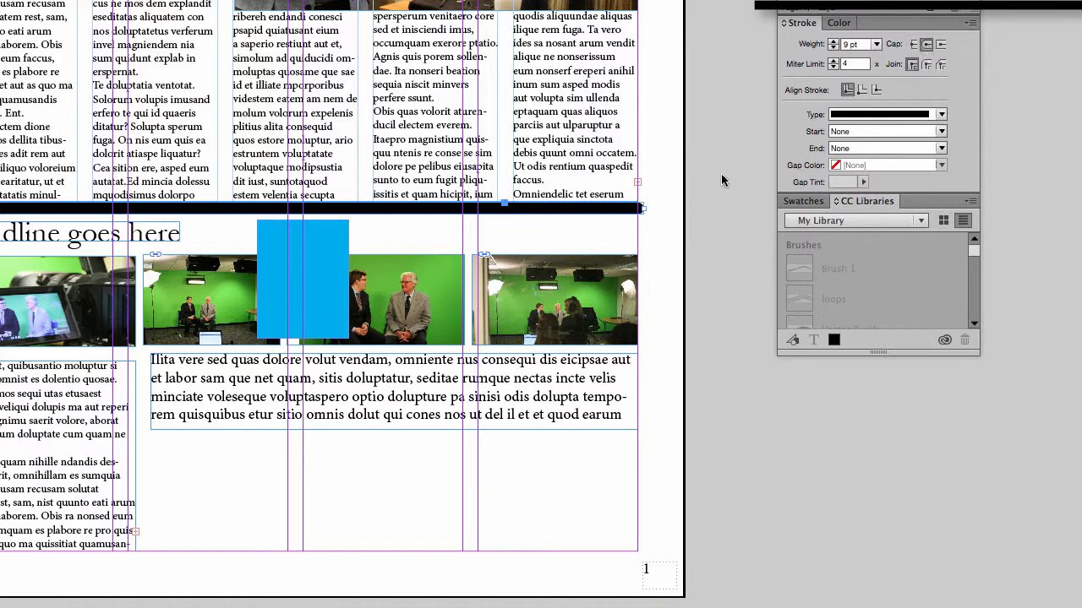
{"action": "left_click", "coordinate": [661, 228]}
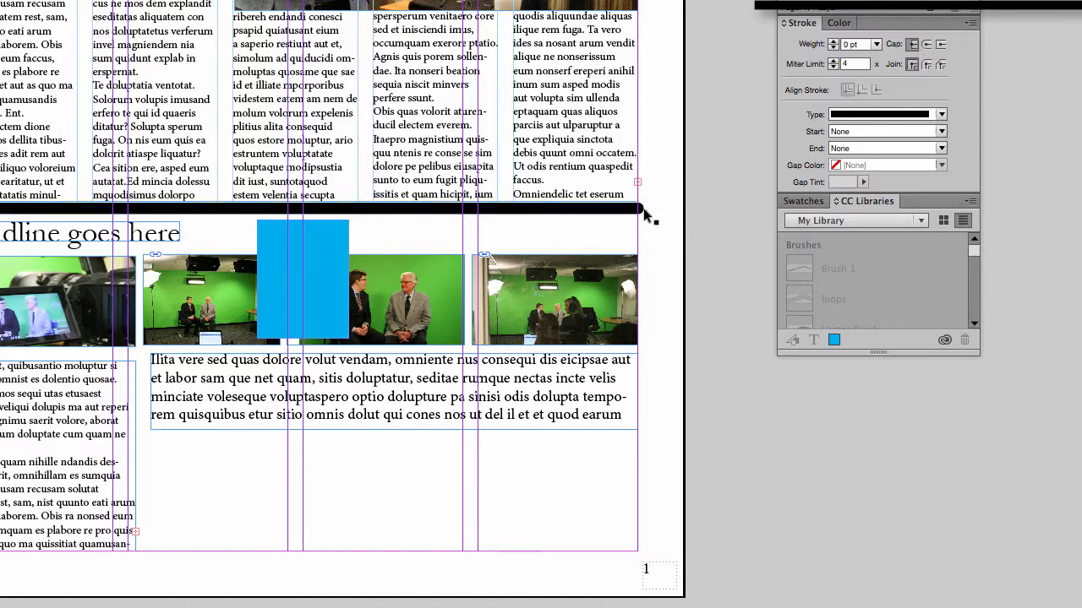
{"action": "left_click", "coordinate": [638, 210]}
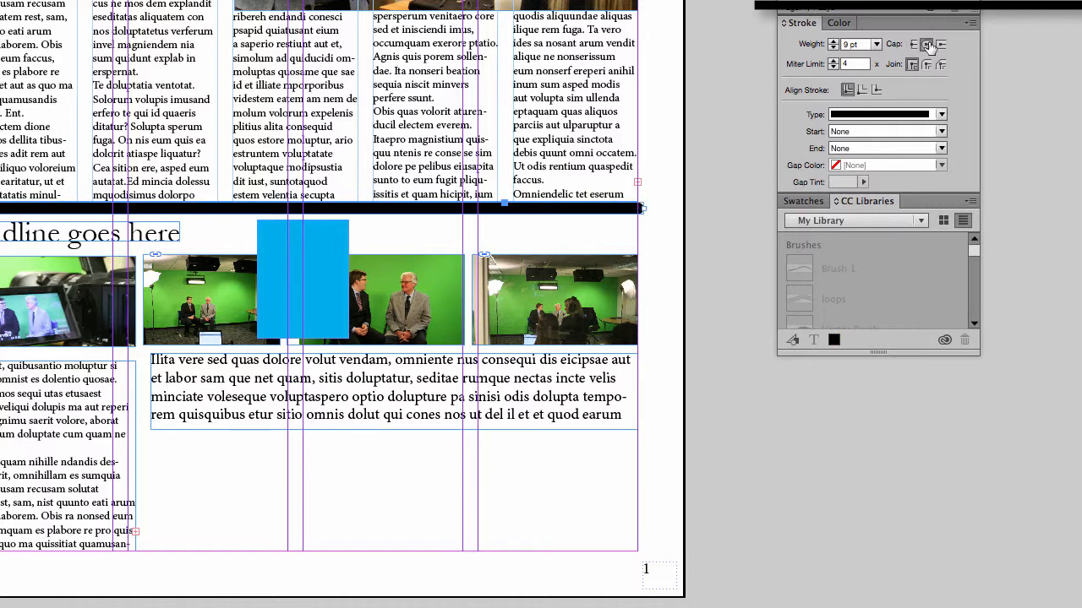
{"action": "left_click", "coordinate": [941, 114]}
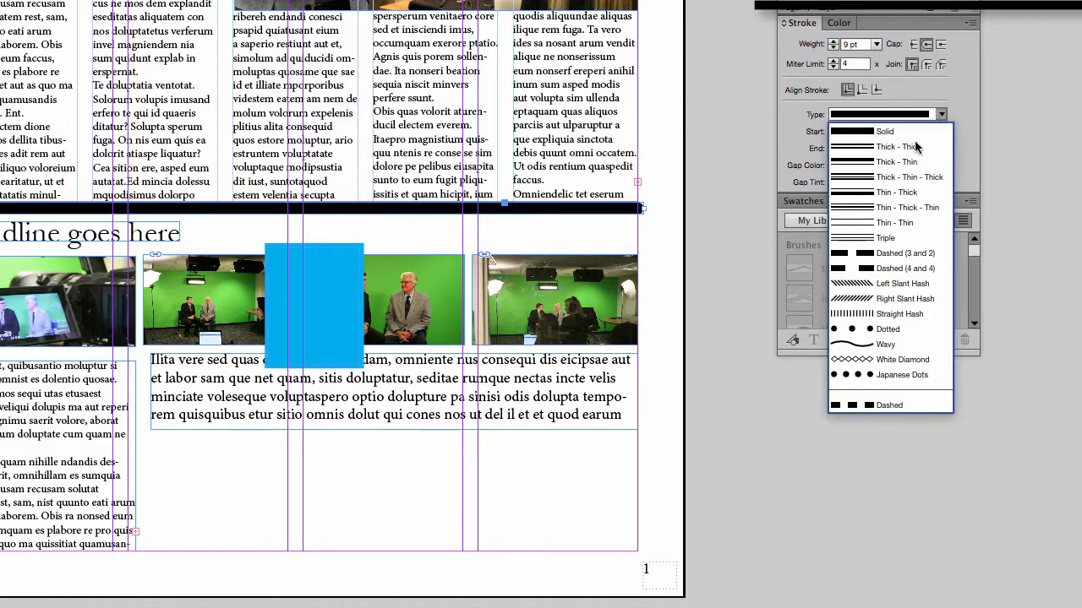
{"action": "left_click", "coordinate": [957, 108]}
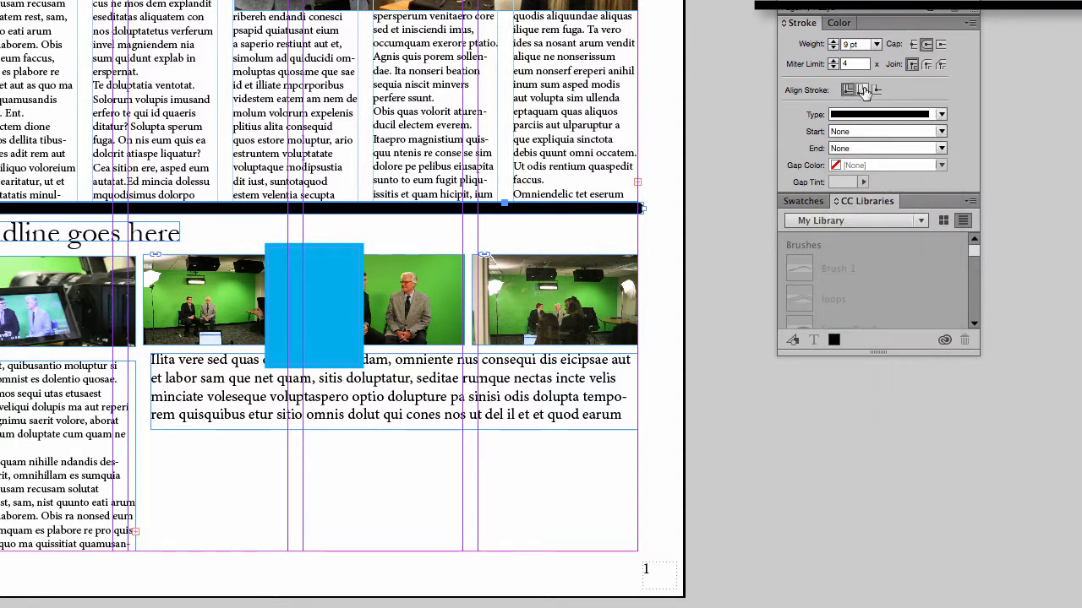
Restore the blue rectangle's 6 pt magenta stroke and try aligning it inside and outside before setting it to center.
{"action": "left_click", "coordinate": [359, 277]}
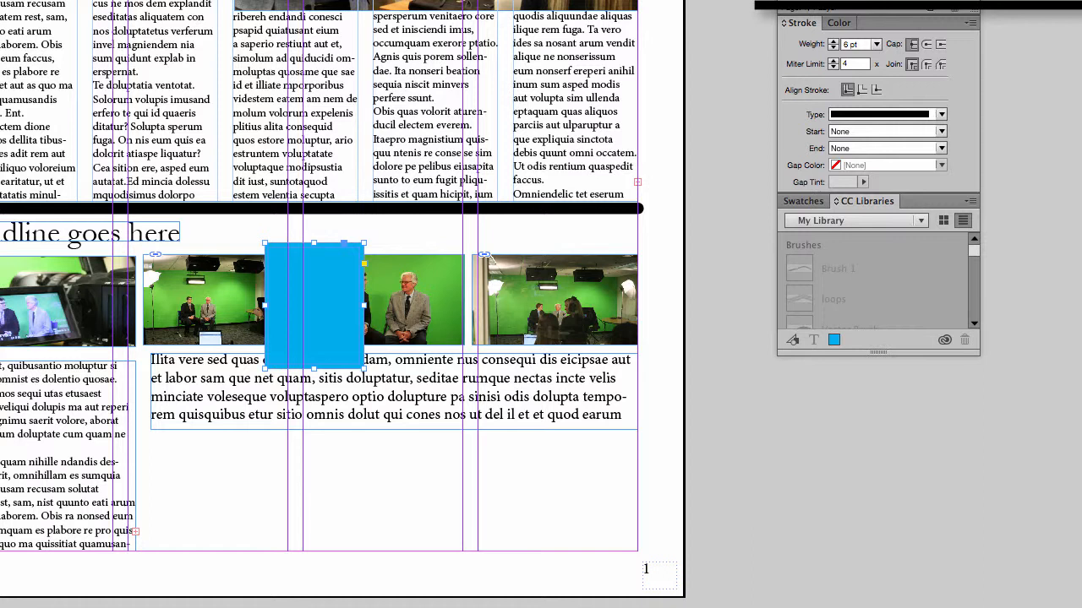
{"action": "key", "text": "super+z"}
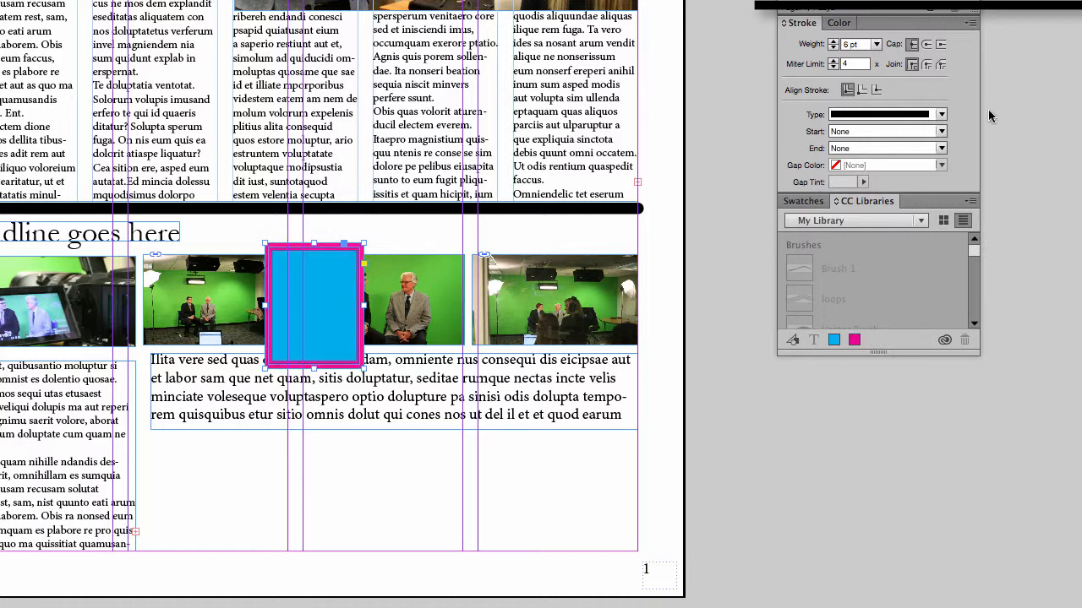
{"action": "left_click", "coordinate": [861, 90]}
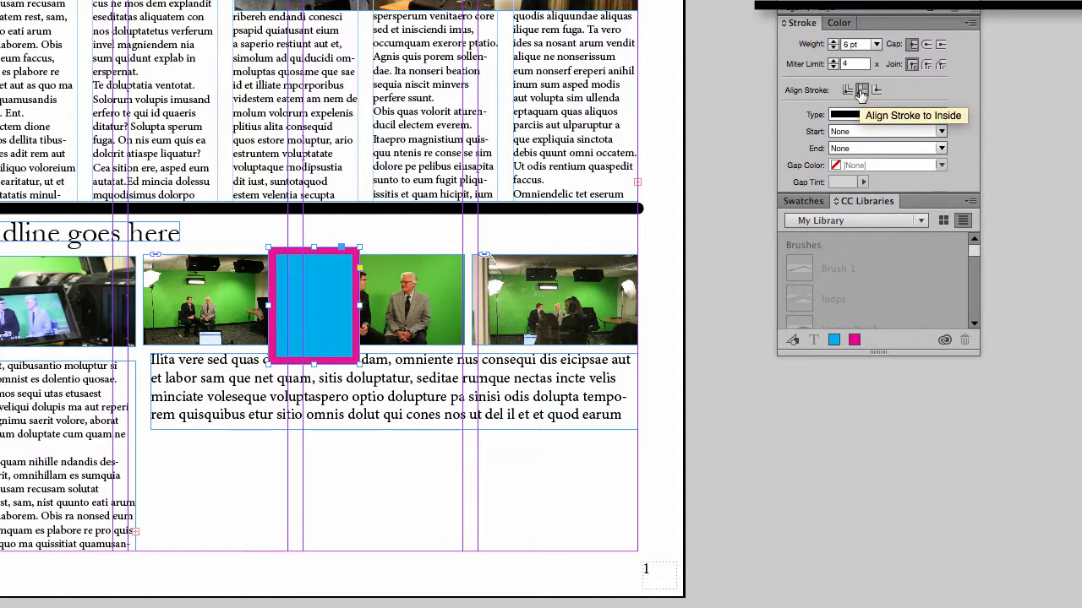
{"action": "left_click", "coordinate": [877, 89]}
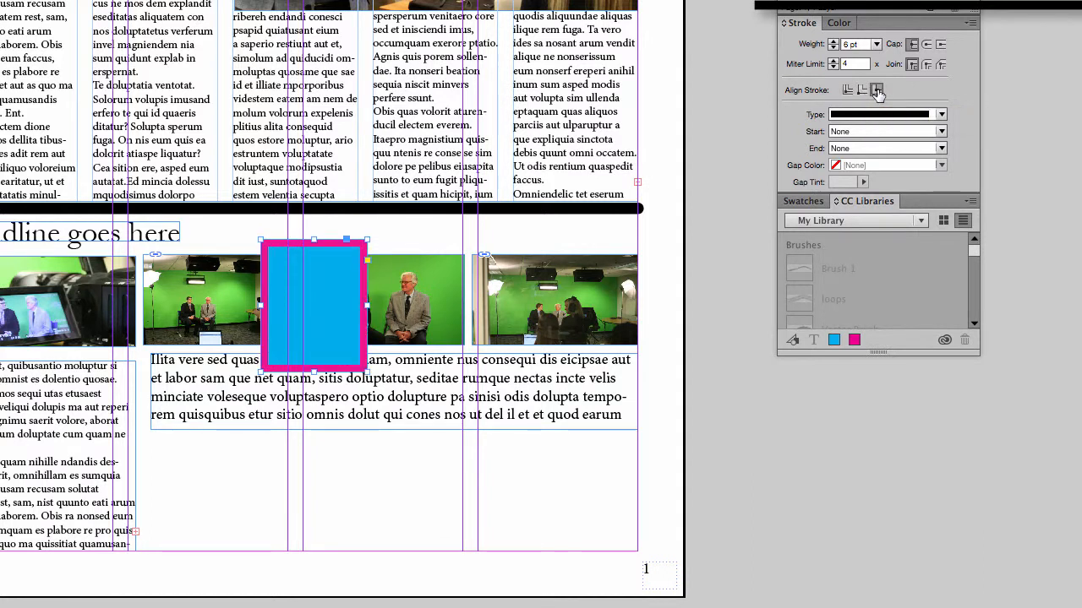
{"action": "left_click", "coordinate": [847, 90]}
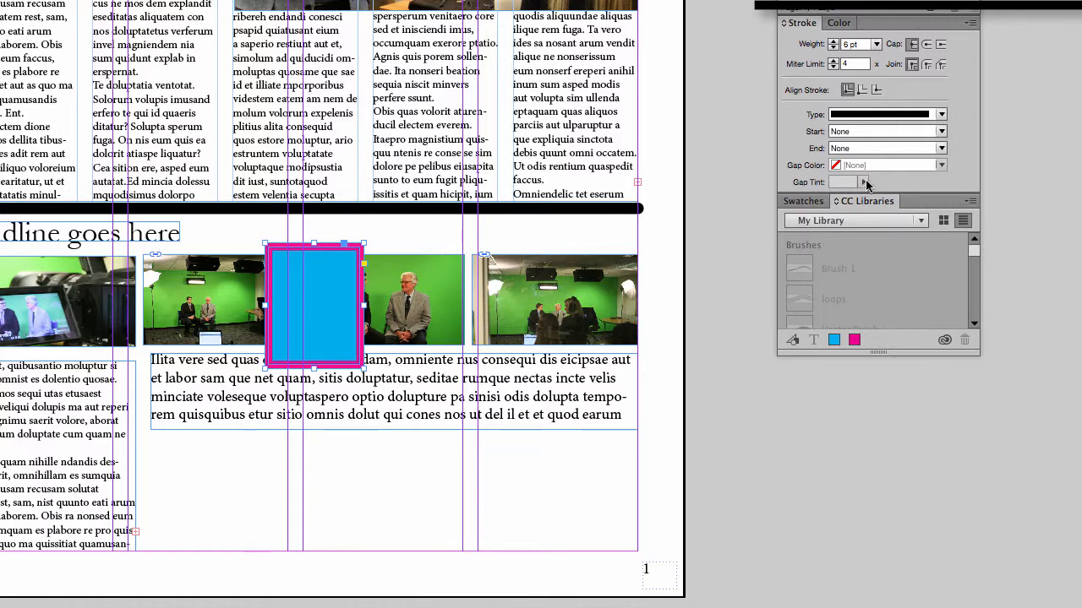
Set the rectangle's stroke type to Dashed, trying a magenta gap color before choosing C=100 M=90 Y=10 K=0 at 31% tint.
{"action": "left_click", "coordinate": [941, 114]}
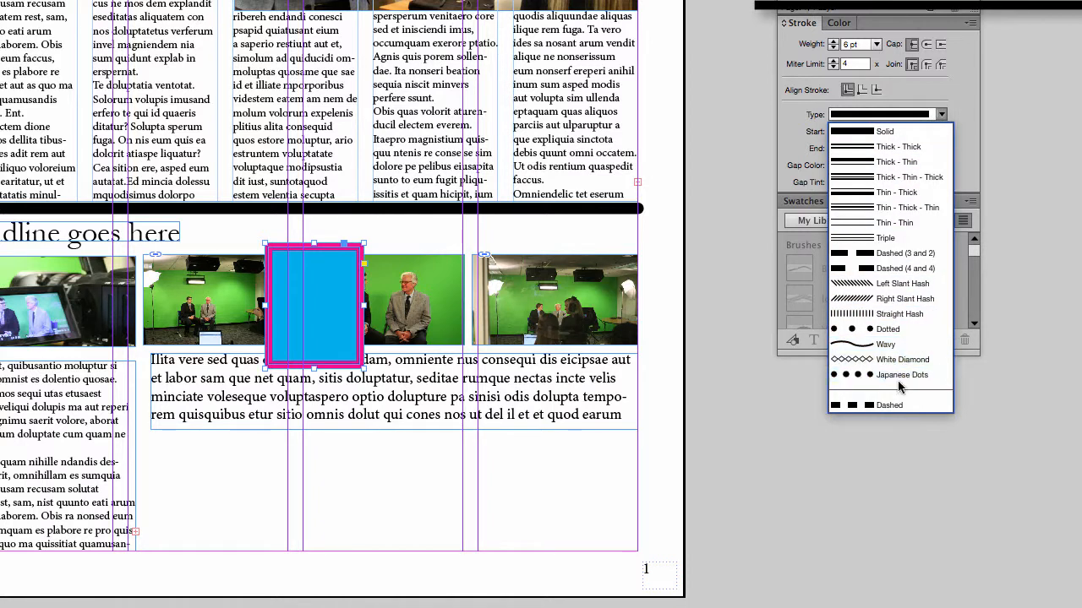
{"action": "left_click", "coordinate": [891, 405]}
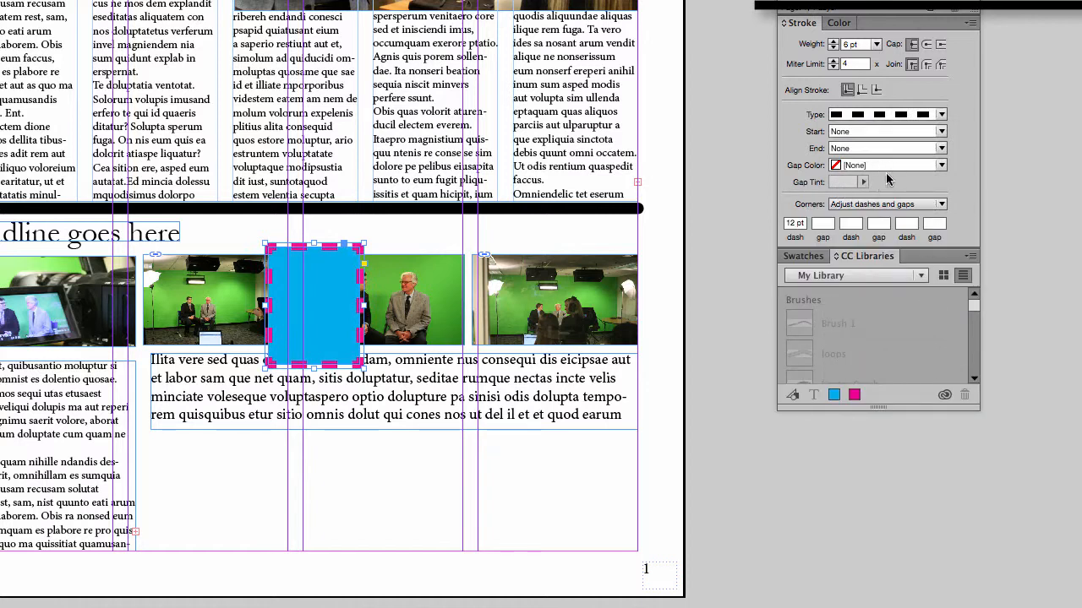
{"action": "left_click", "coordinate": [940, 165]}
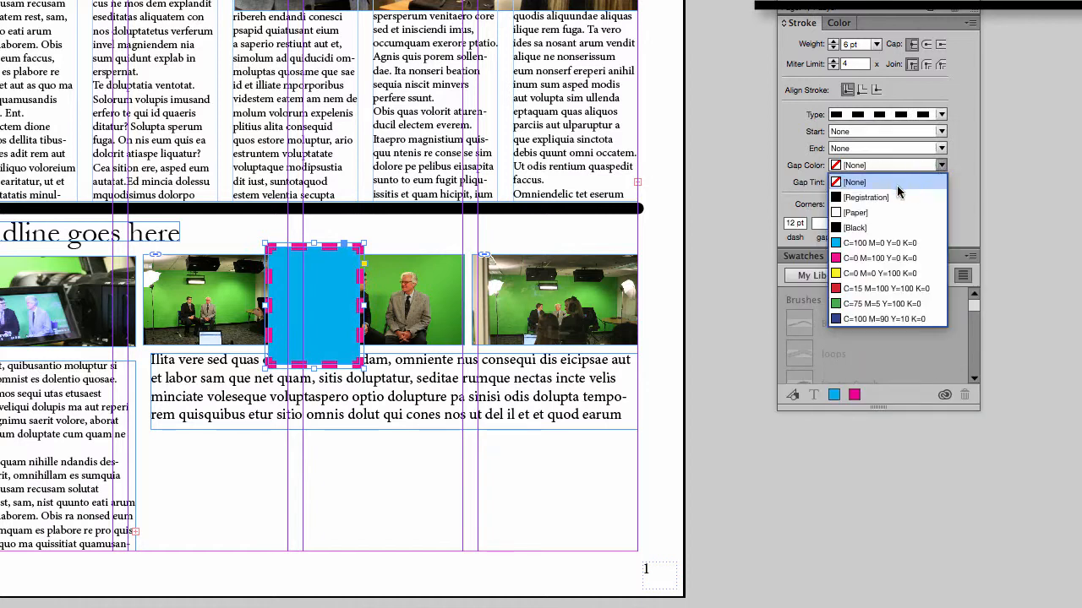
{"action": "left_click", "coordinate": [897, 258]}
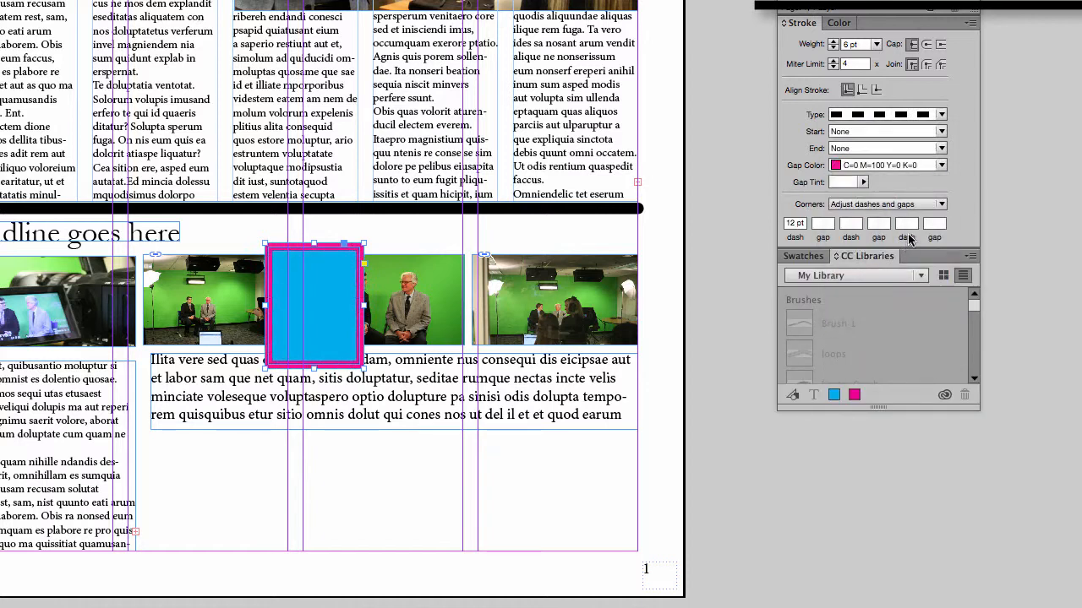
{"action": "left_click", "coordinate": [940, 166]}
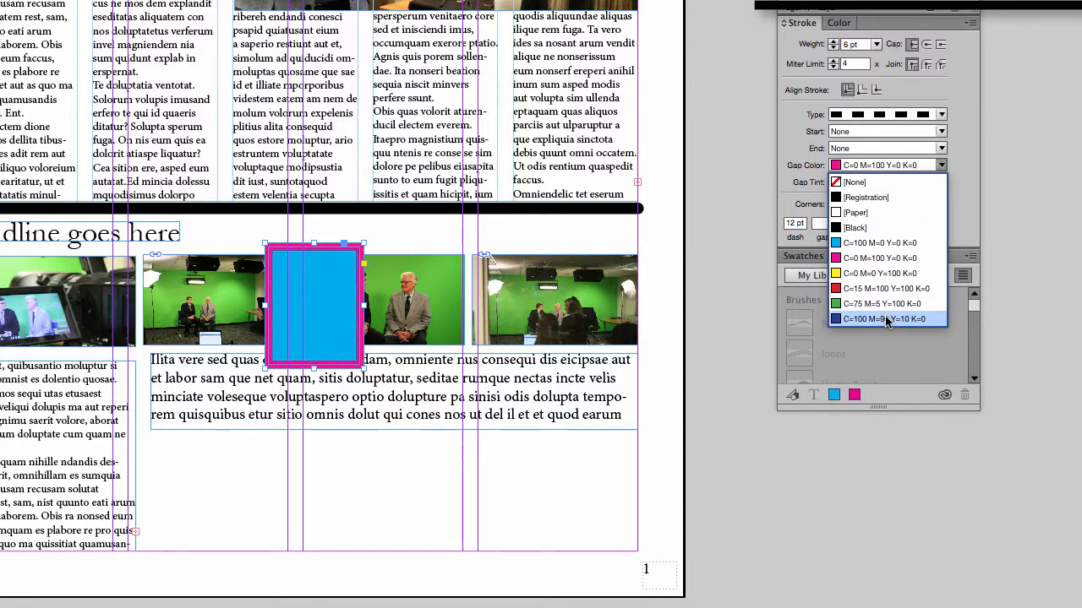
{"action": "left_click", "coordinate": [886, 319]}
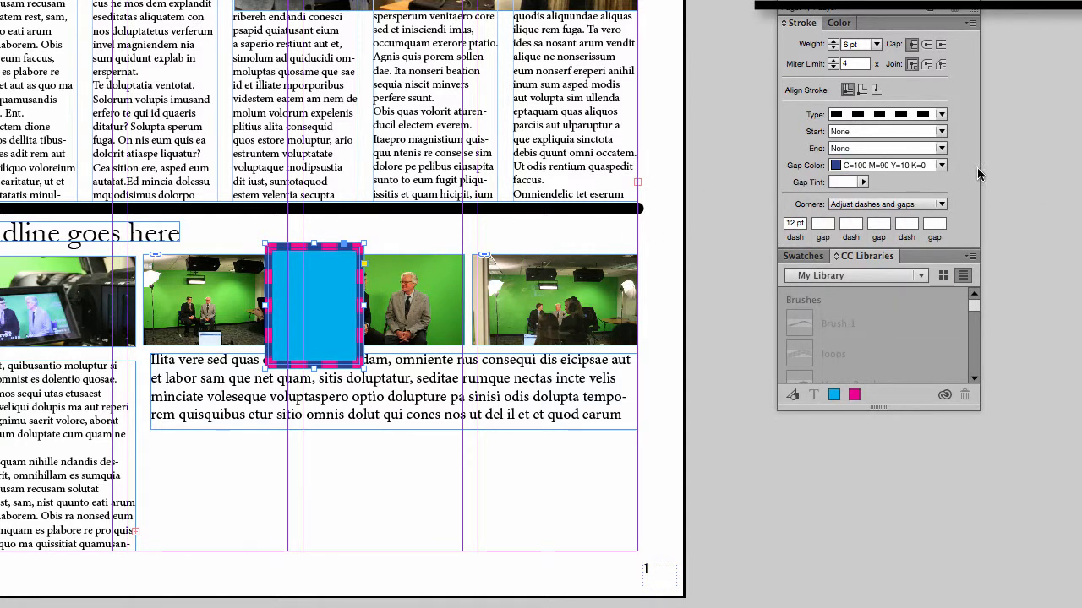
{"action": "left_click", "coordinate": [863, 182]}
{"action": "left_click", "coordinate": [805, 203]}
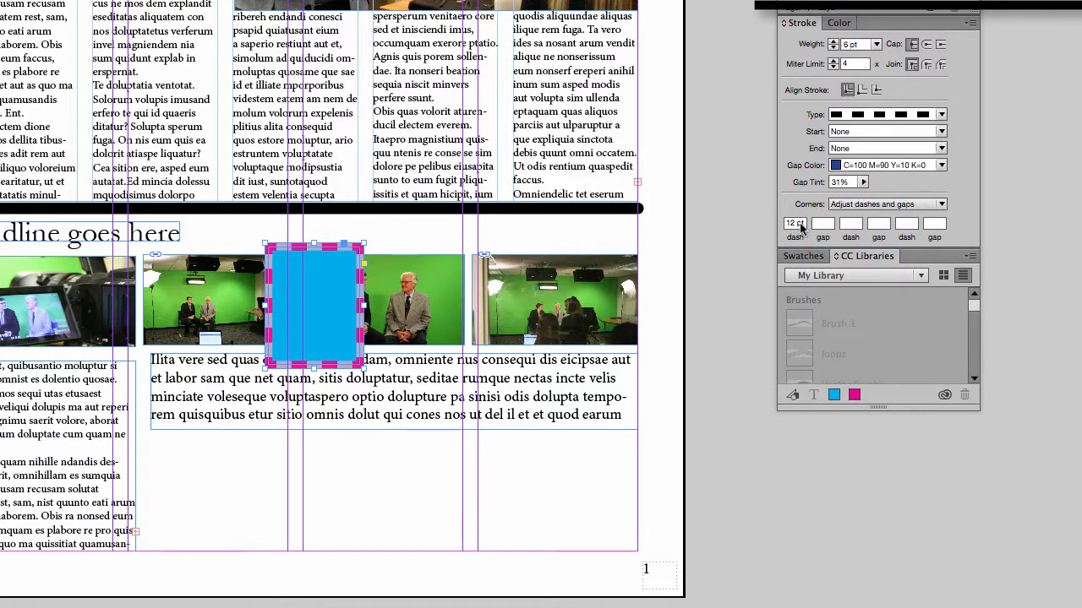
Set the dashed stroke's first dash to 24 pt and its first gap to 6 pt.
{"action": "left_click_drag", "start_coordinate": [800, 227], "coordinate": [781, 224]}
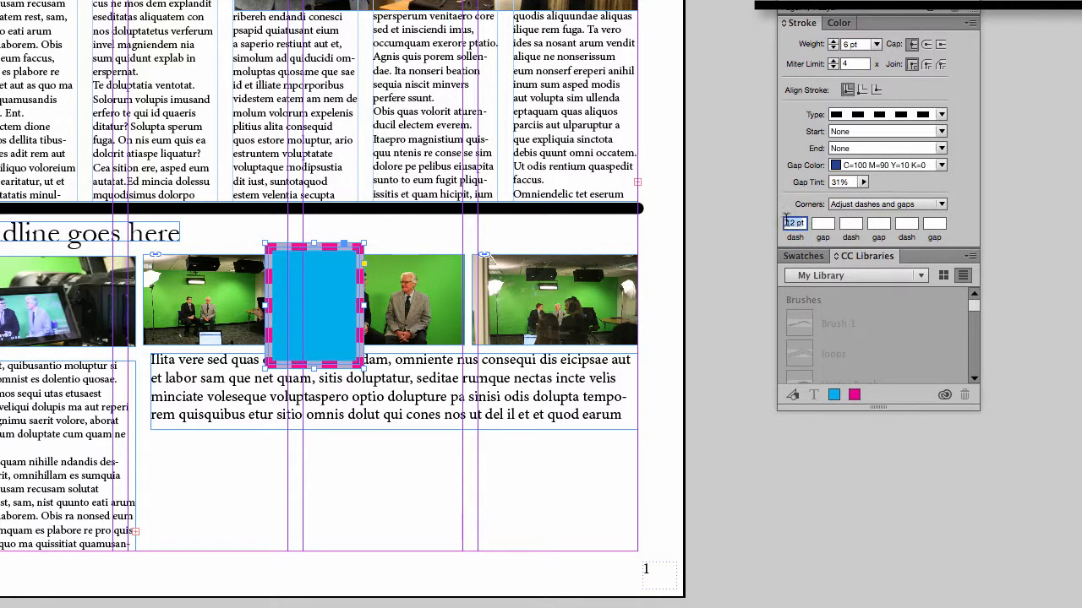
{"action": "type", "text": "24"}
{"action": "key", "text": "Tab"}
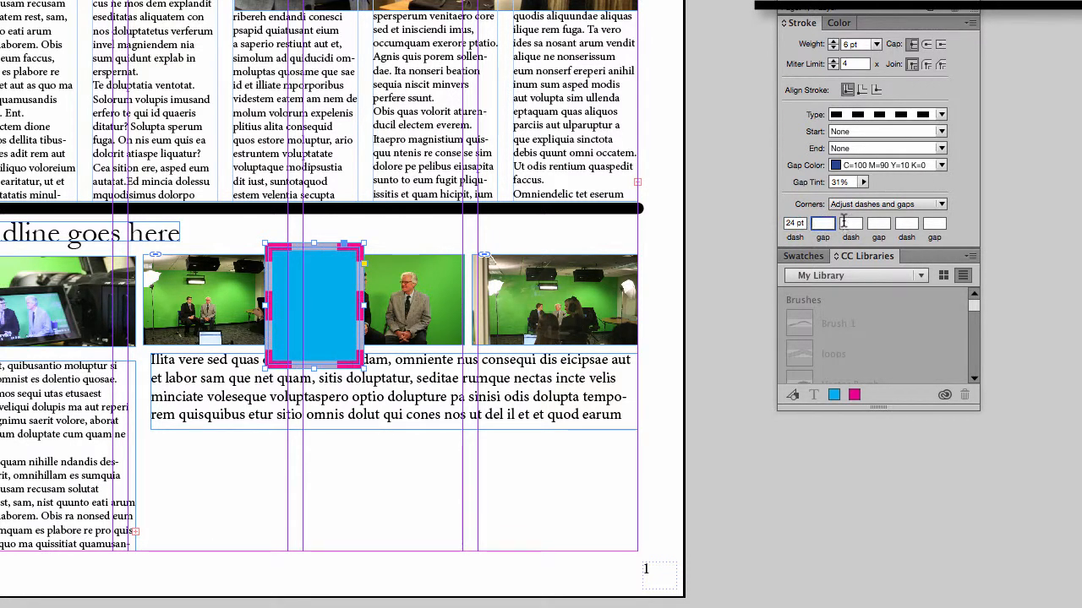
{"action": "type", "text": "6"}
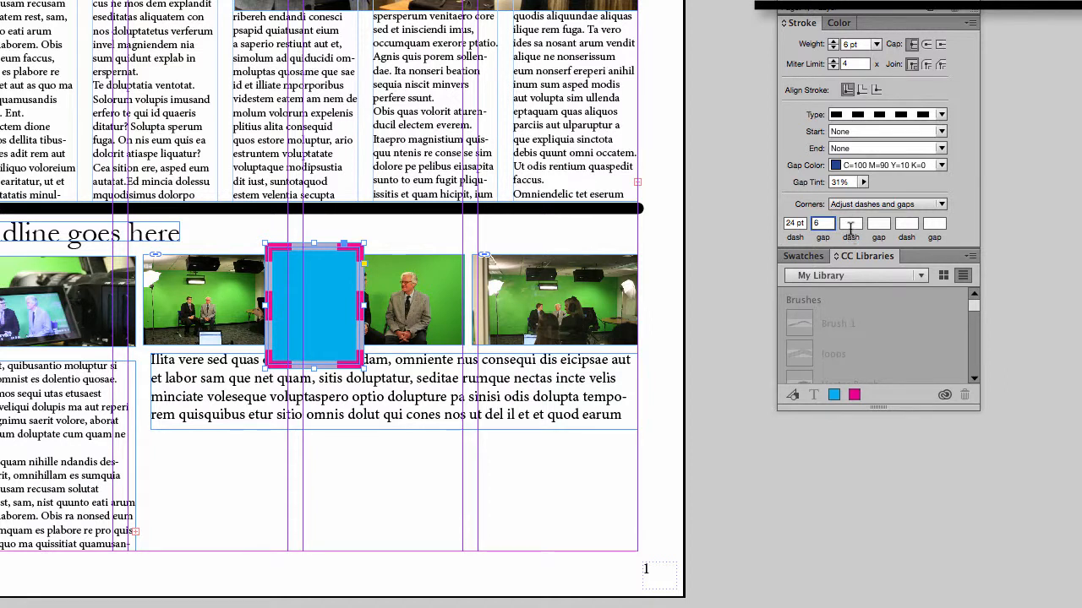
{"action": "key", "text": "Tab"}
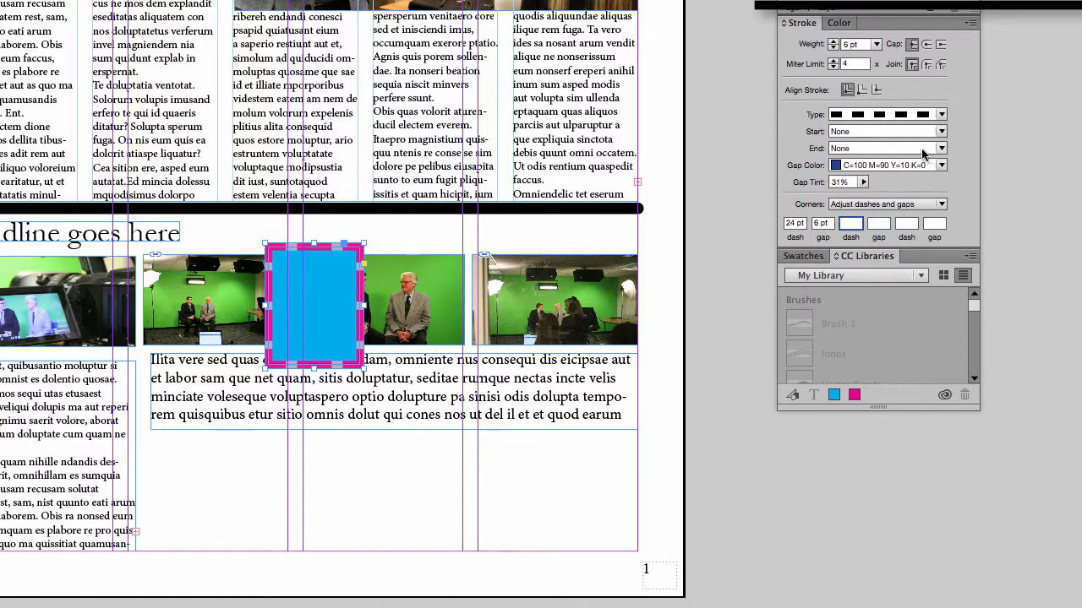
Draw a horizontal line above the two right-hand green-screen photos, with a Bar start, an arrowhead end and a 6 pt weight.
{"action": "left_click", "coordinate": [647, 223]}
{"action": "left_click", "coordinate": [941, 132]}
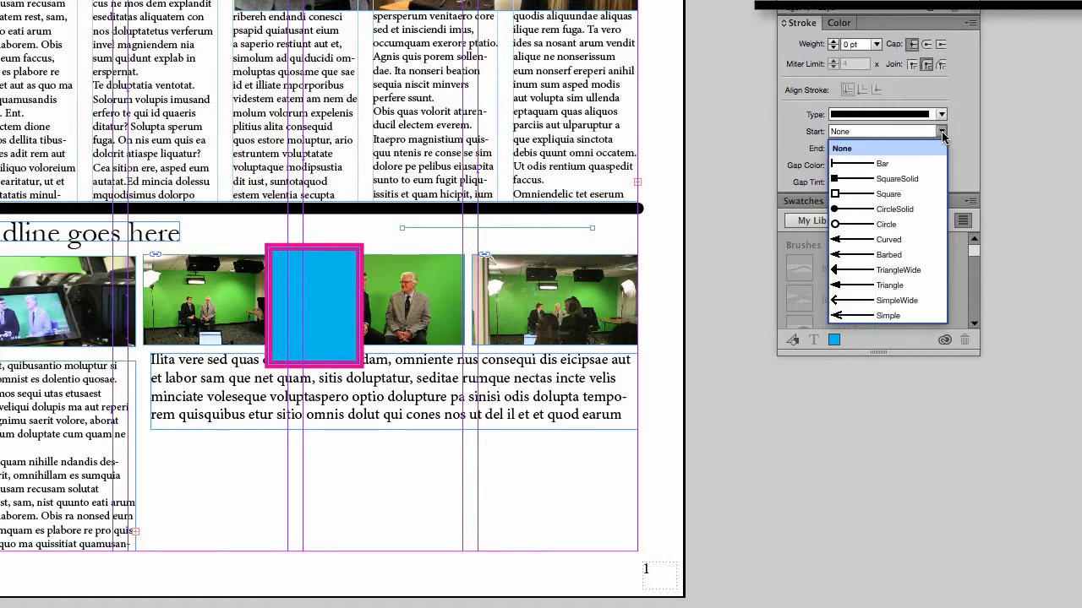
{"action": "left_click", "coordinate": [902, 167]}
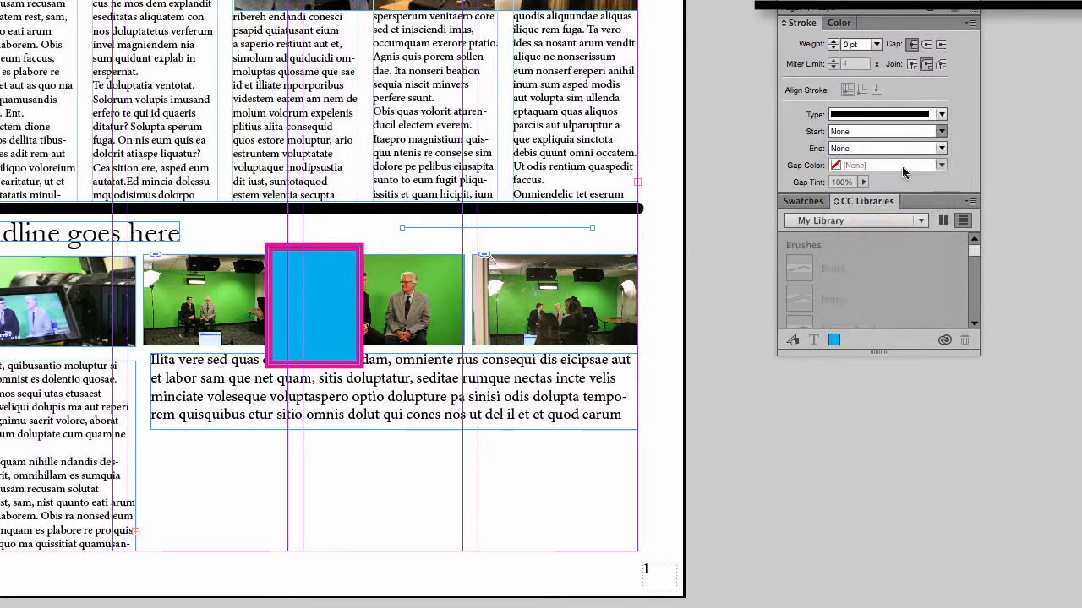
{"action": "left_click", "coordinate": [942, 147]}
{"action": "left_click", "coordinate": [901, 256]}
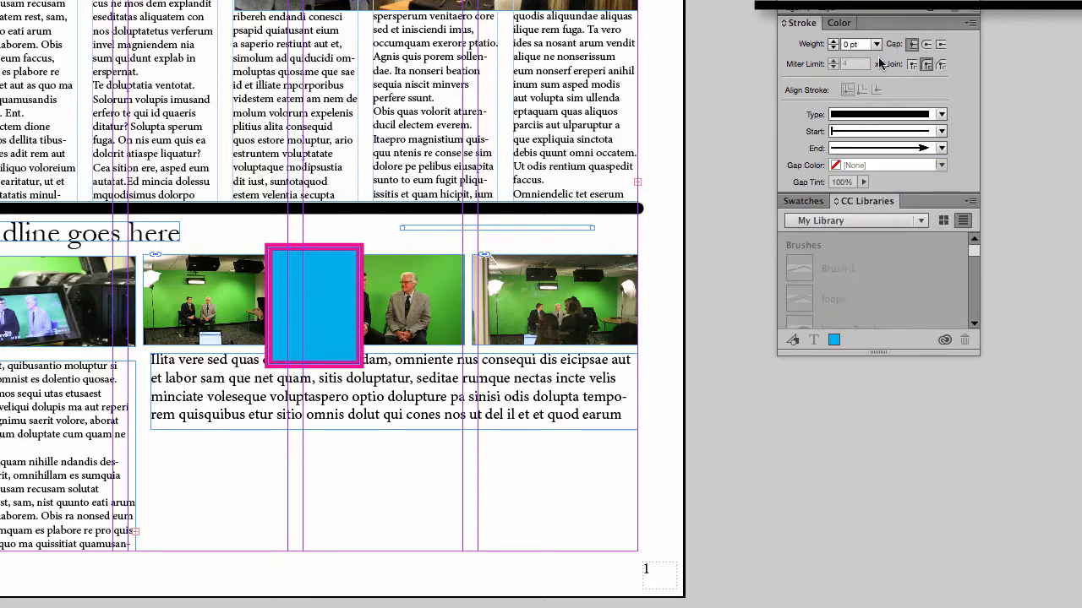
{"action": "left_click", "coordinate": [876, 44]}
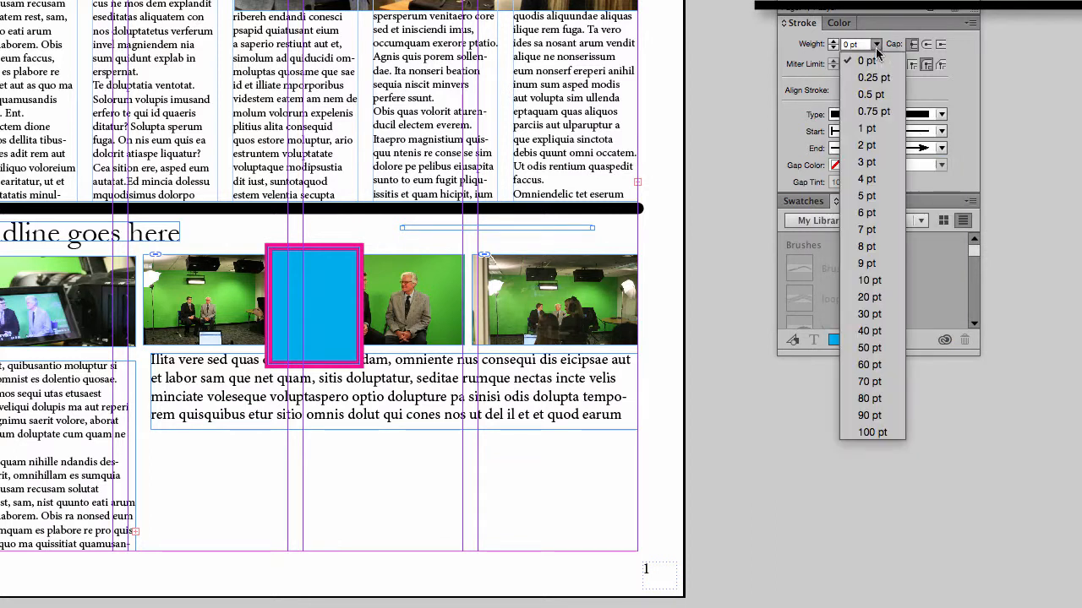
{"action": "left_click", "coordinate": [866, 212]}
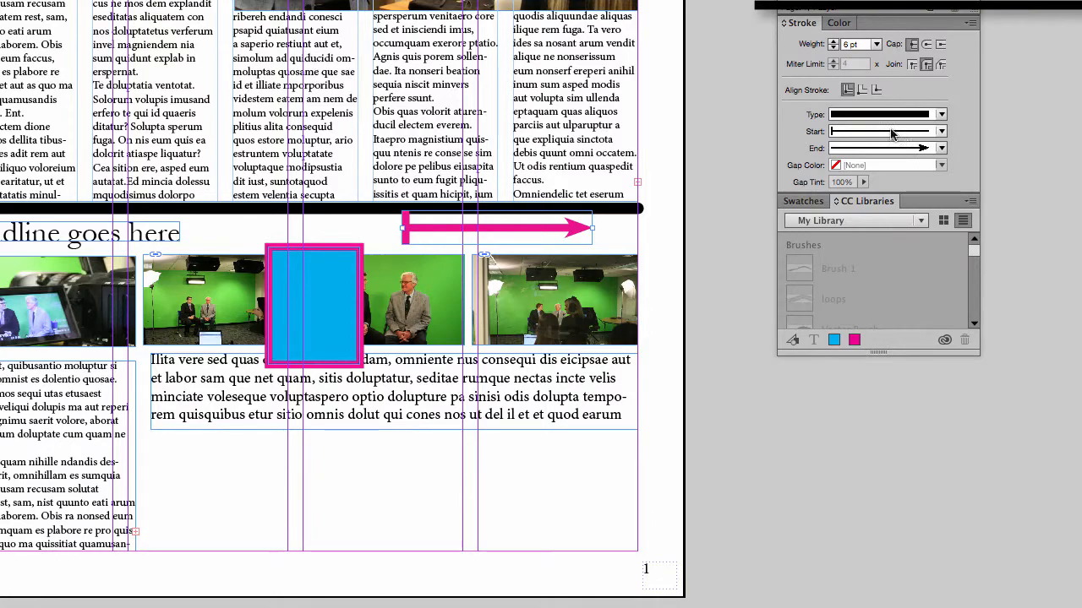
Detach the Color and Swatches panels from their groups and float them side by side over the page.
{"action": "left_click", "coordinate": [840, 23]}
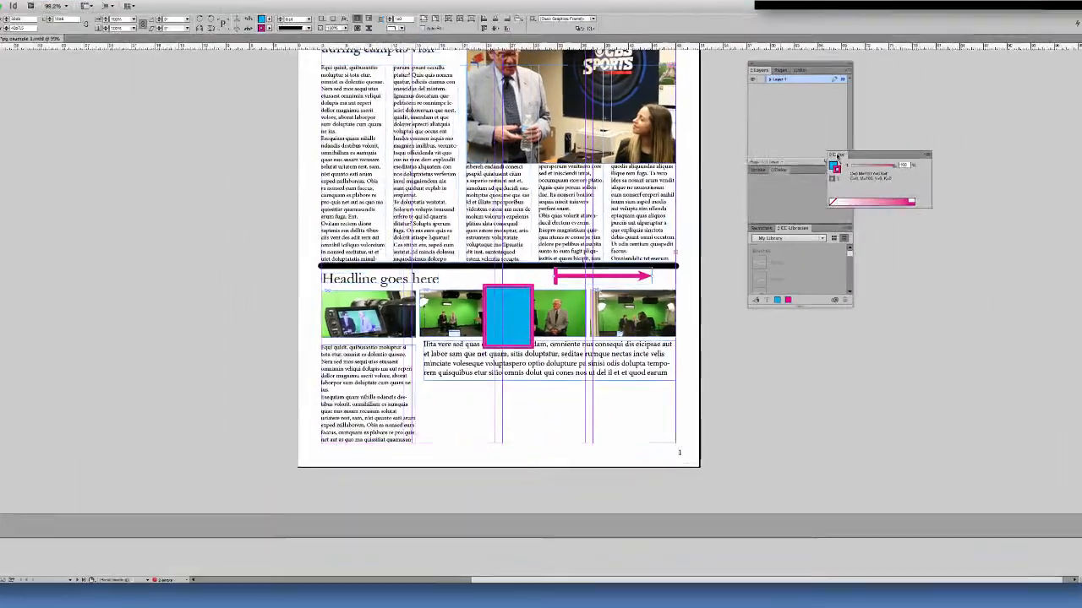
{"action": "mouse_move", "coordinate": [835, 155]}
{"action": "left_mouse_down"}
{"action": "mouse_move", "coordinate": [501, 156]}
{"action": "mouse_move", "coordinate": [486, 146]}
{"action": "left_mouse_up"}
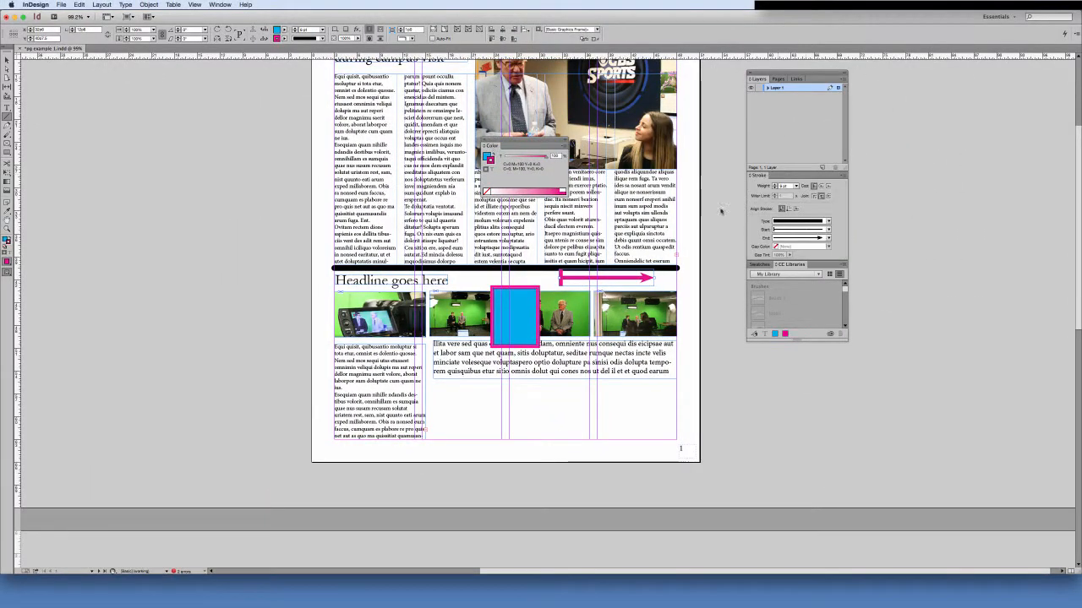
{"action": "left_click_drag", "start_coordinate": [758, 268], "coordinate": [600, 145]}
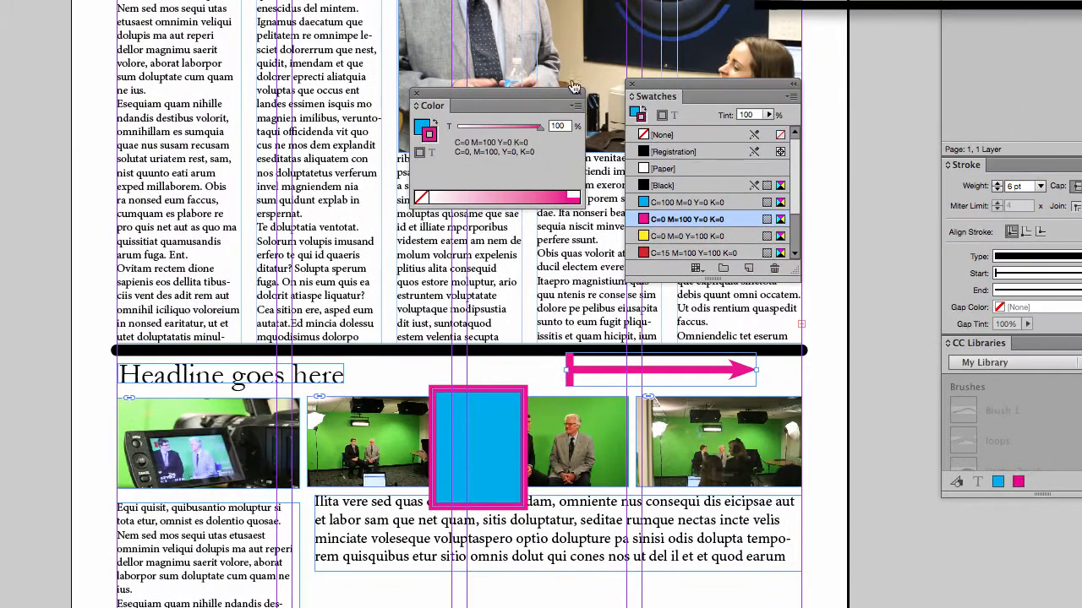
Compare the magenta stroke color's sliders in the RGB, CMYK and Lab color modes.
{"action": "left_click", "coordinate": [574, 108]}
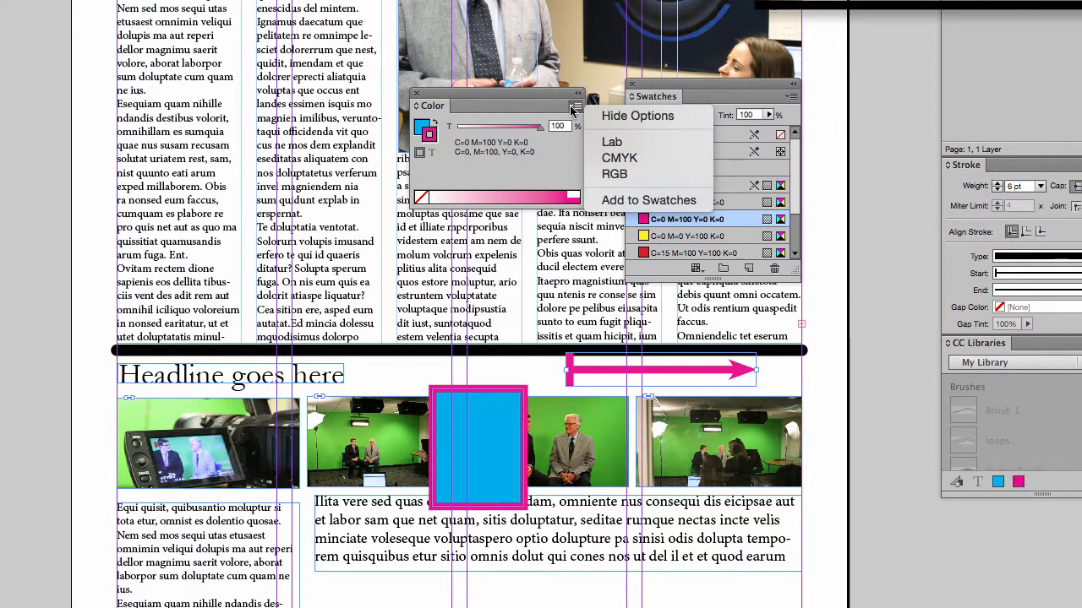
{"action": "left_click", "coordinate": [628, 175]}
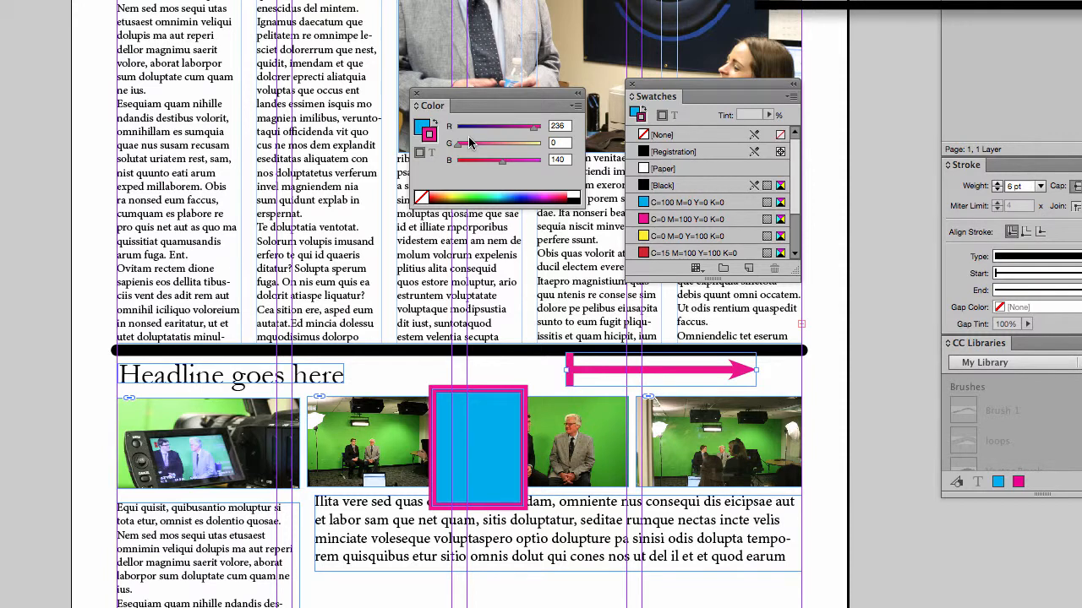
{"action": "left_click", "coordinate": [575, 107]}
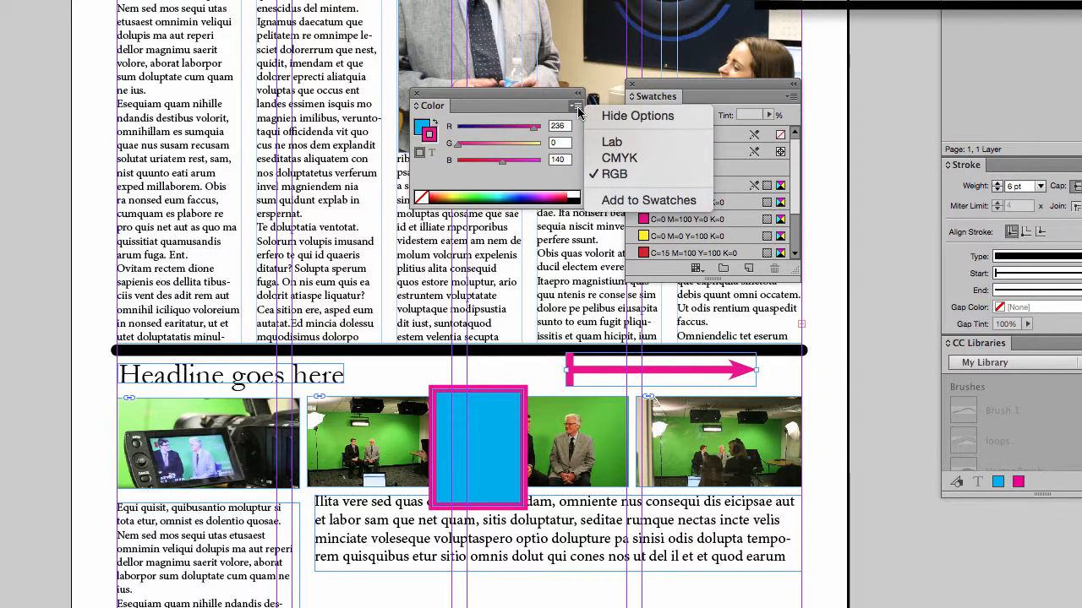
{"action": "left_click", "coordinate": [645, 158]}
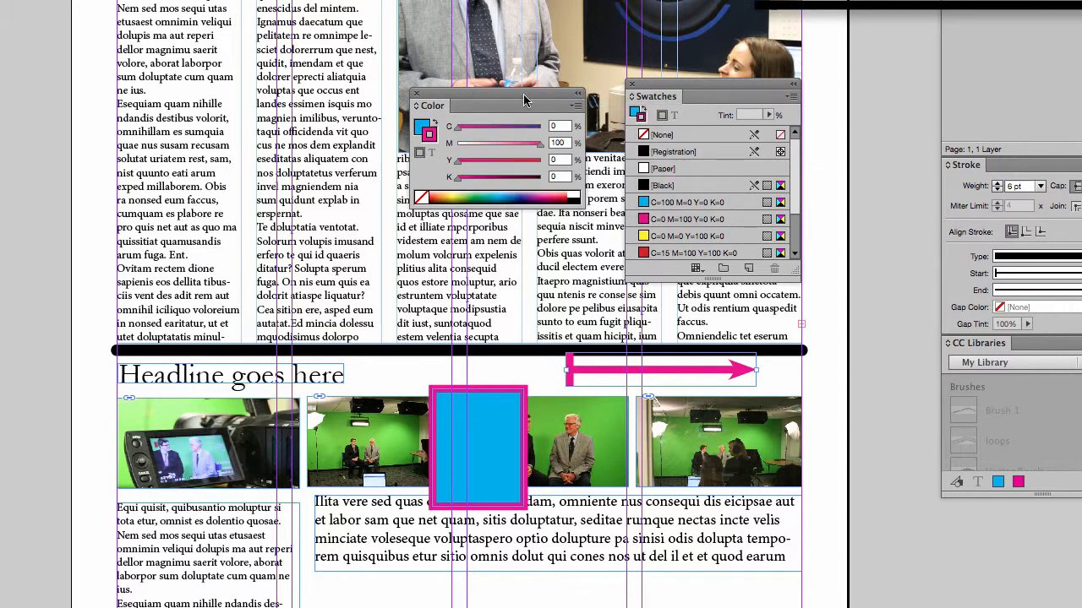
{"action": "left_click", "coordinate": [576, 105]}
{"action": "left_click", "coordinate": [610, 144]}
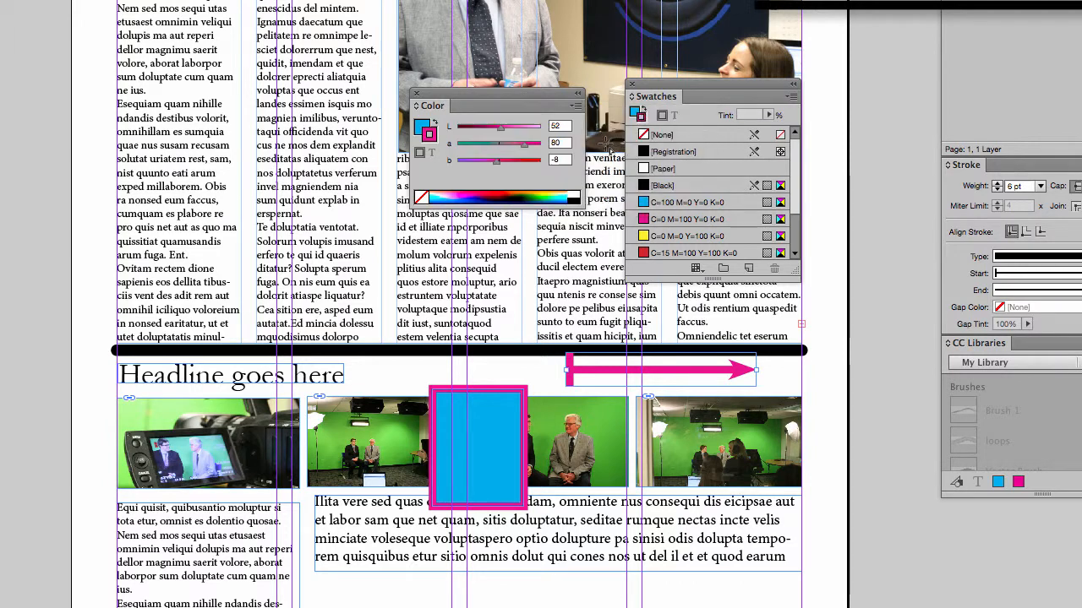
Change the stroke color's mode to CMYK, check it in RGB once more, and return it to CMYK.
{"action": "left_click", "coordinate": [574, 106]}
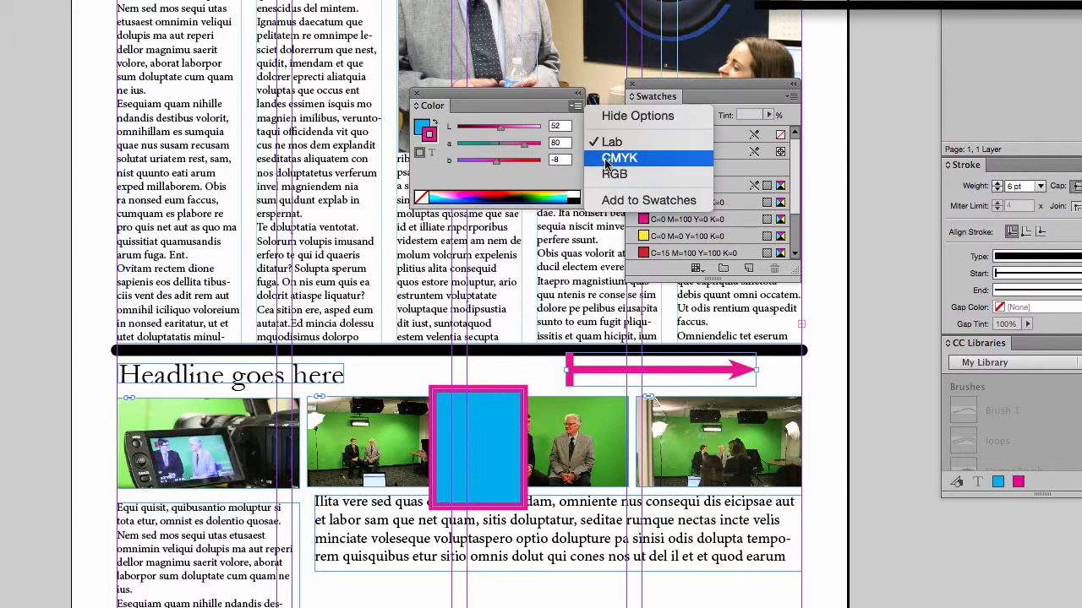
{"action": "left_click", "coordinate": [605, 160]}
{"action": "left_click", "coordinate": [574, 107]}
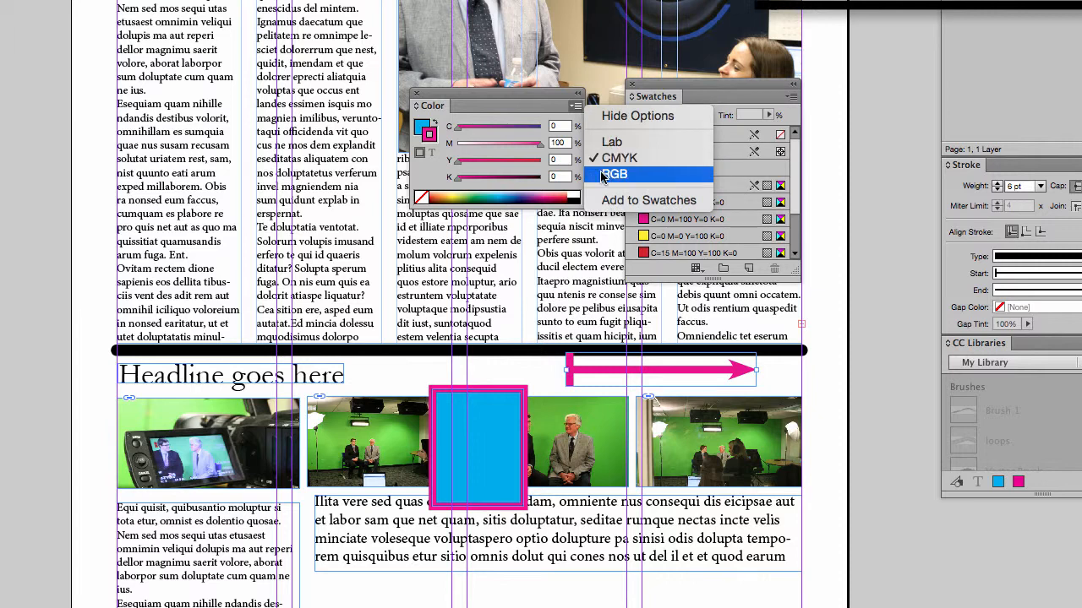
{"action": "left_click", "coordinate": [603, 175]}
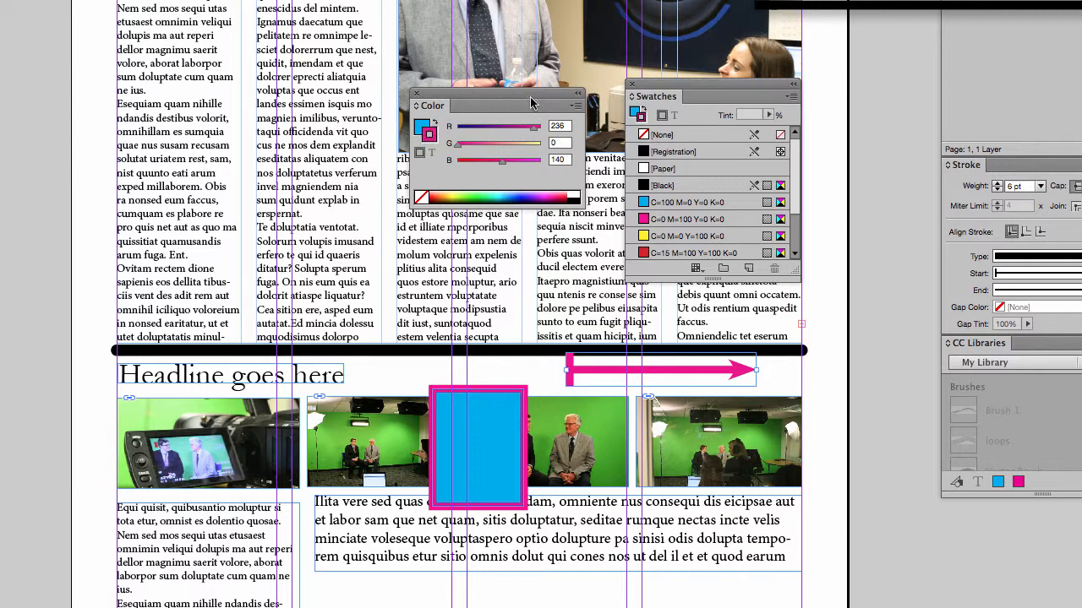
{"action": "left_click", "coordinate": [576, 107]}
{"action": "left_click", "coordinate": [599, 156]}
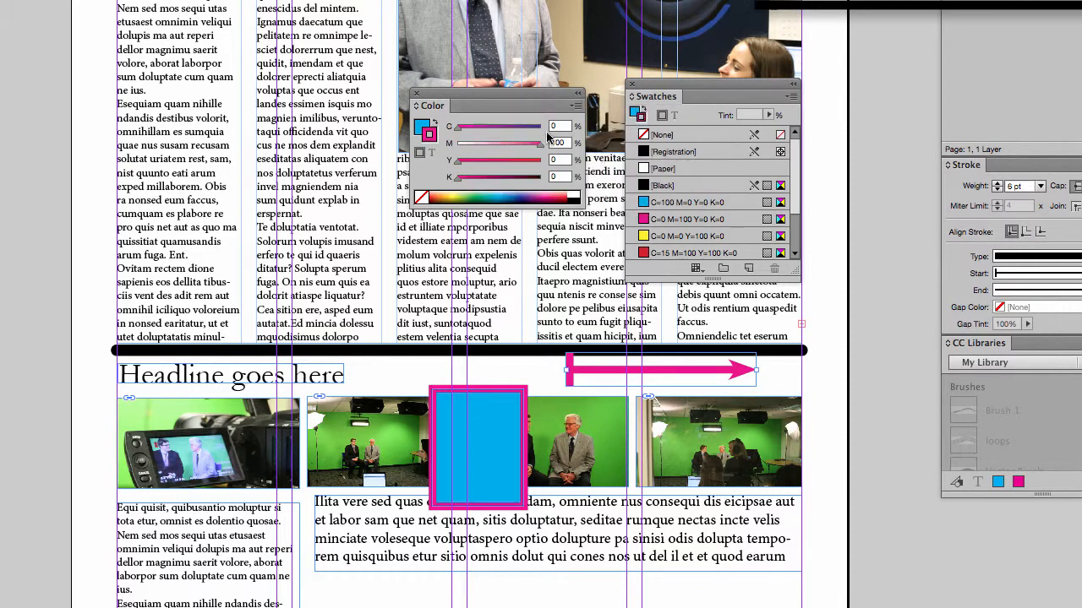
Make the cyan fill the active color and change its color mode to CMYK.
{"action": "left_click", "coordinate": [422, 127]}
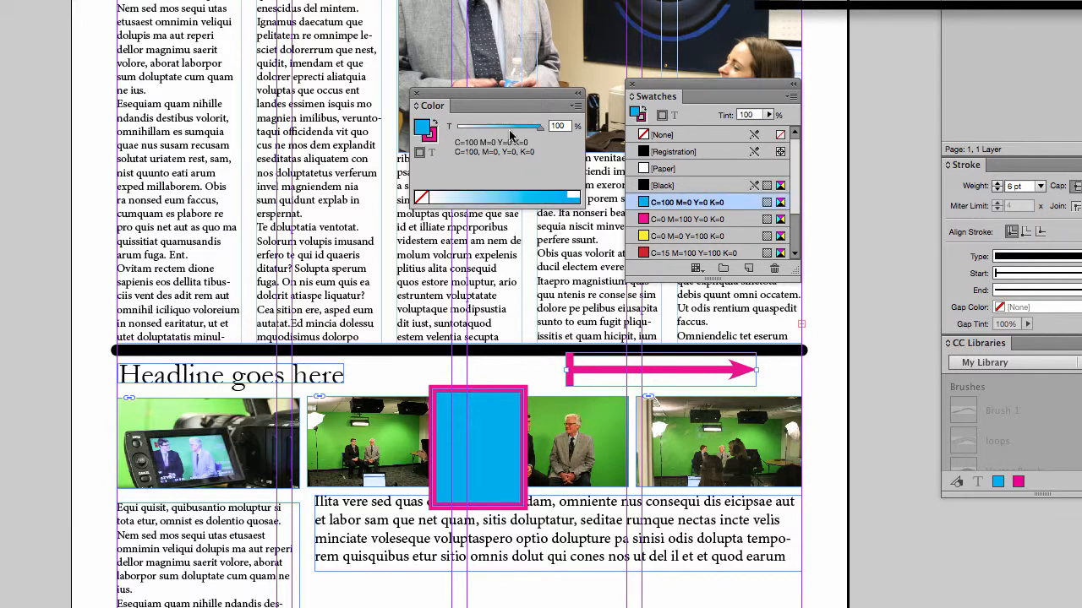
{"action": "left_click", "coordinate": [576, 107]}
{"action": "left_click", "coordinate": [597, 158]}
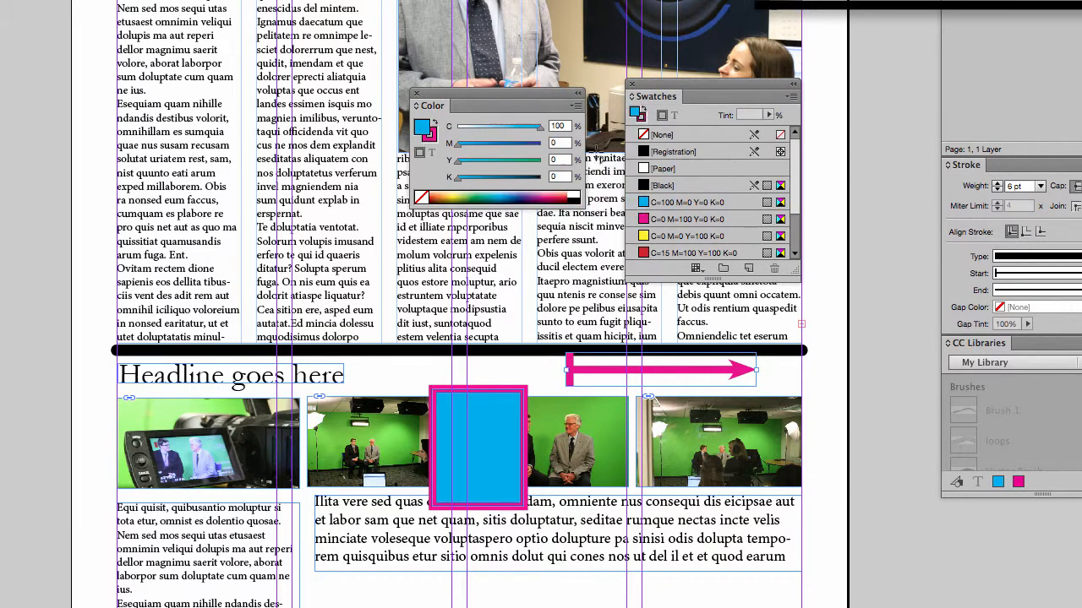
Mix a teal fill of C=100 M=35 Y=36 K=9 and save it as a swatch below None.
{"action": "left_click_drag", "start_coordinate": [460, 150], "coordinate": [491, 167]}
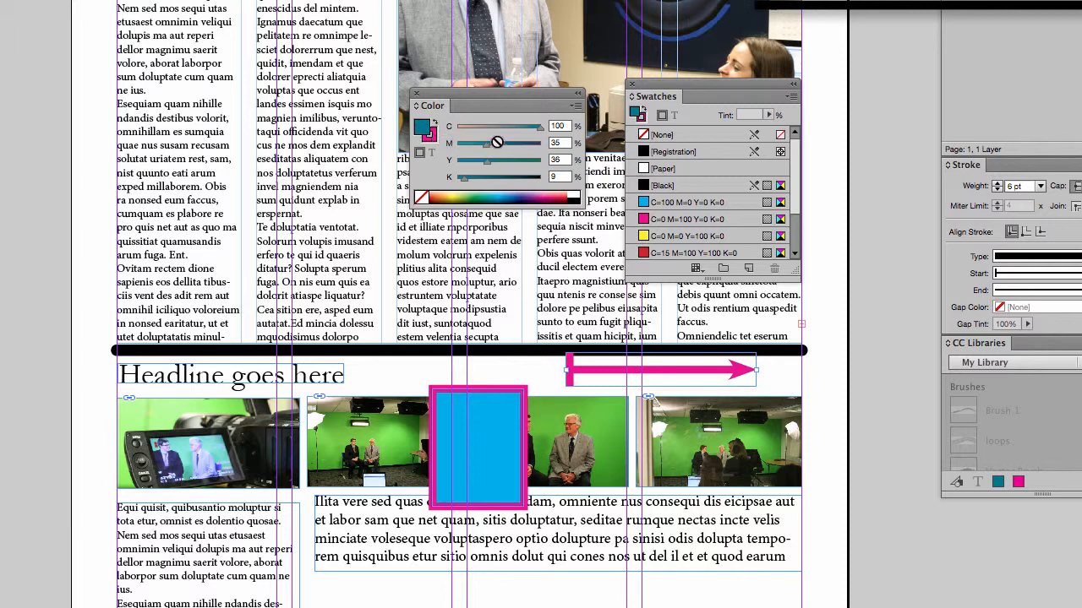
{"action": "left_click_drag", "start_coordinate": [635, 117], "coordinate": [653, 152]}
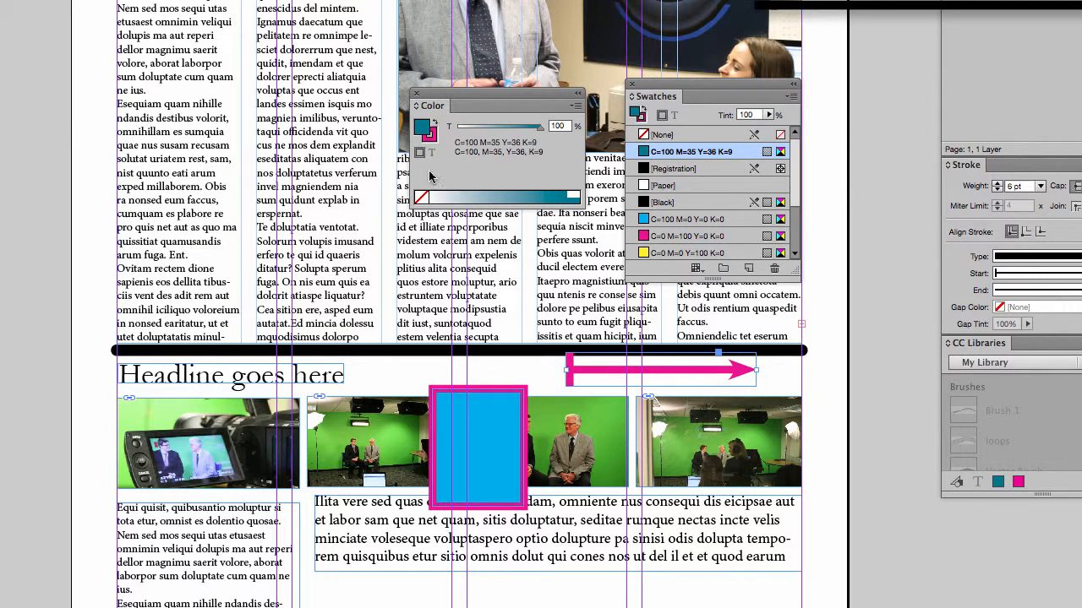
Return the fill to editable CMYK values, mix C=100 M=18 Y=9 K=9, and save it as a second swatch.
{"action": "left_click", "coordinate": [575, 105]}
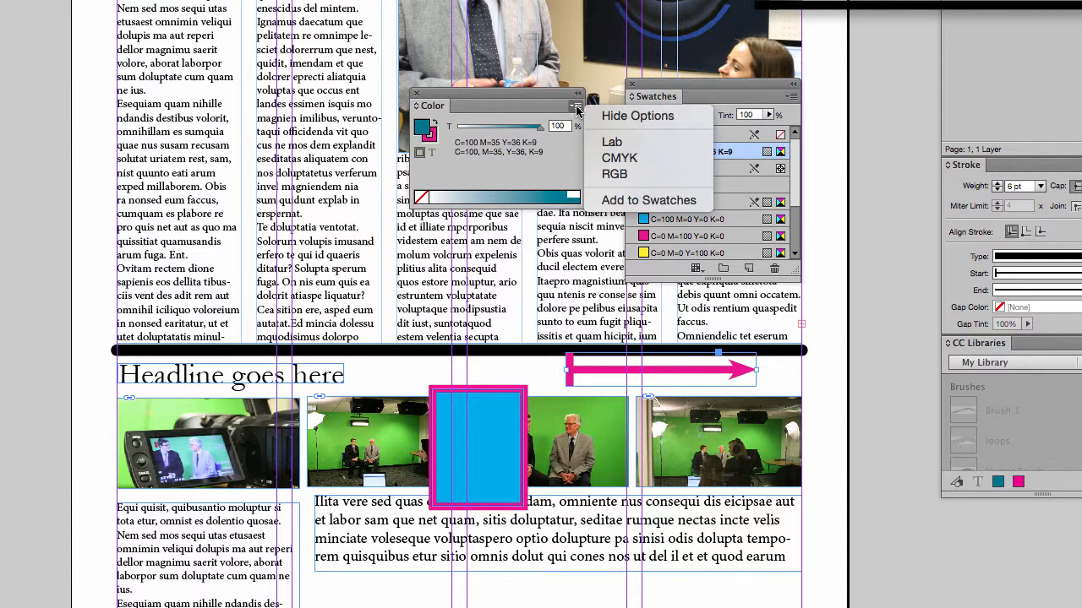
{"action": "left_click", "coordinate": [619, 158]}
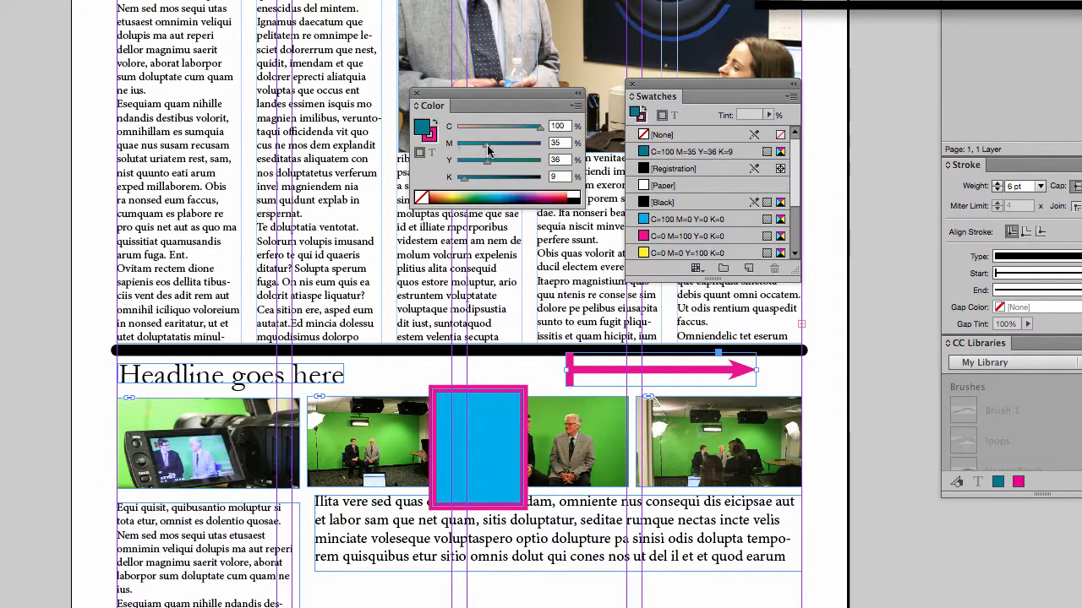
{"action": "left_click_drag", "start_coordinate": [487, 150], "coordinate": [463, 163]}
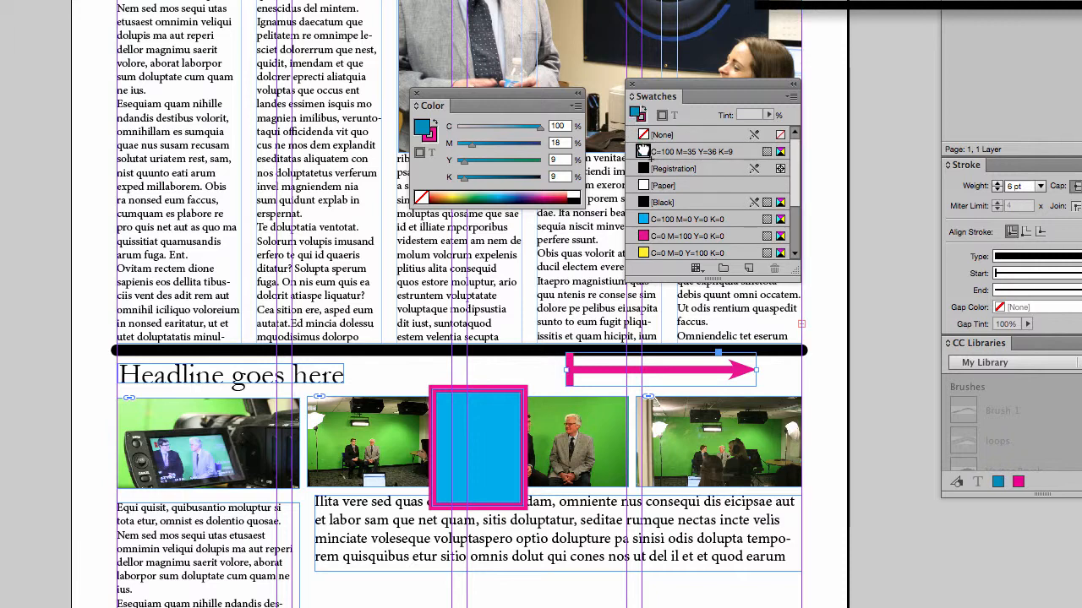
{"action": "left_click_drag", "start_coordinate": [644, 152], "coordinate": [642, 167]}
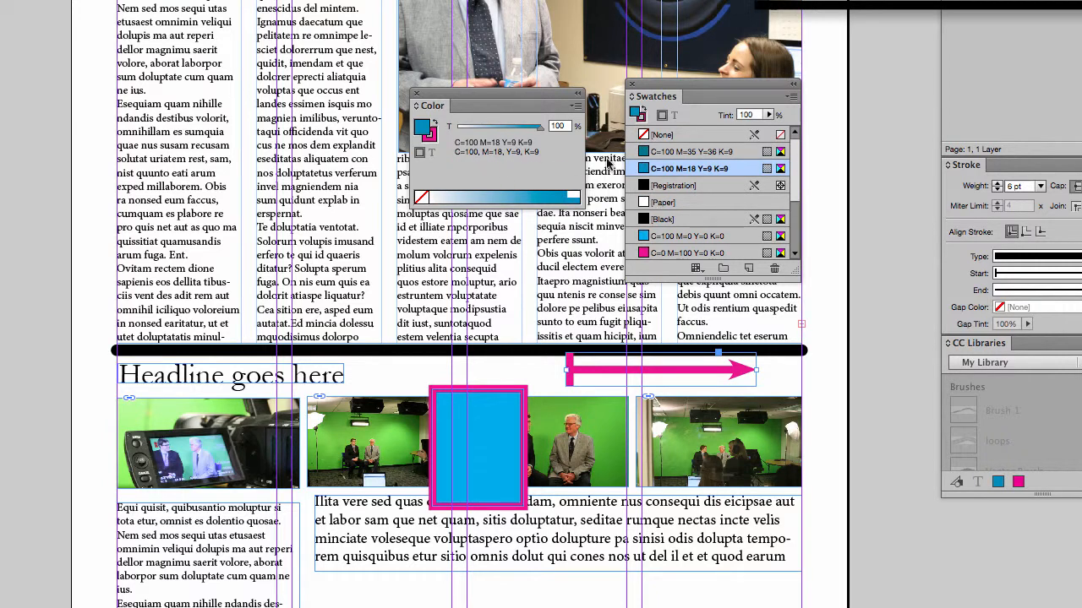
Set the arrow line's stroke color to None, and swap the fill and stroke colors back and forth.
{"action": "left_click", "coordinate": [431, 137]}
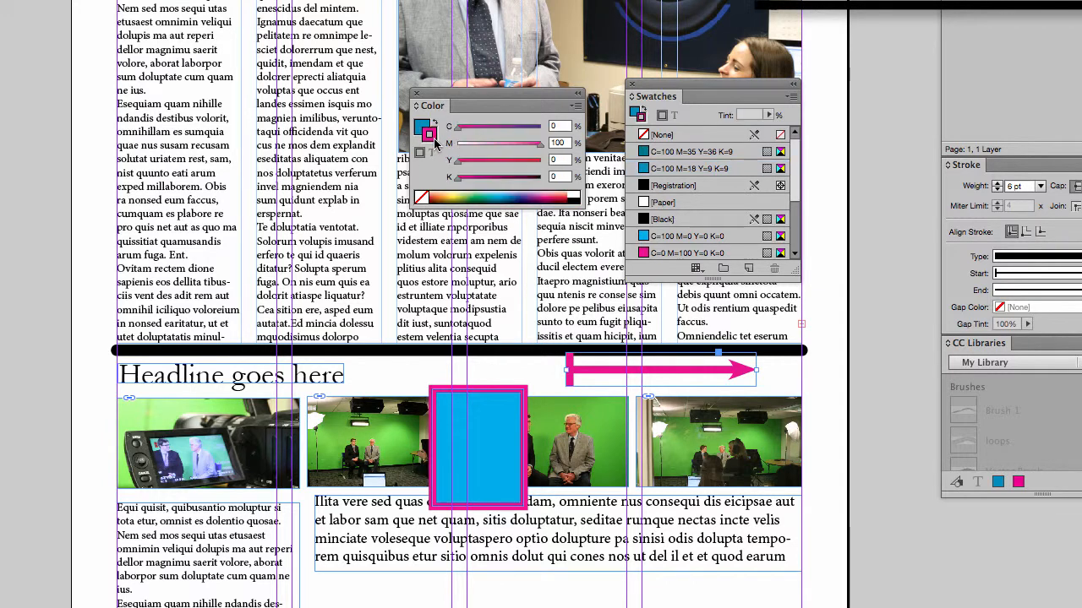
{"action": "left_click", "coordinate": [421, 197]}
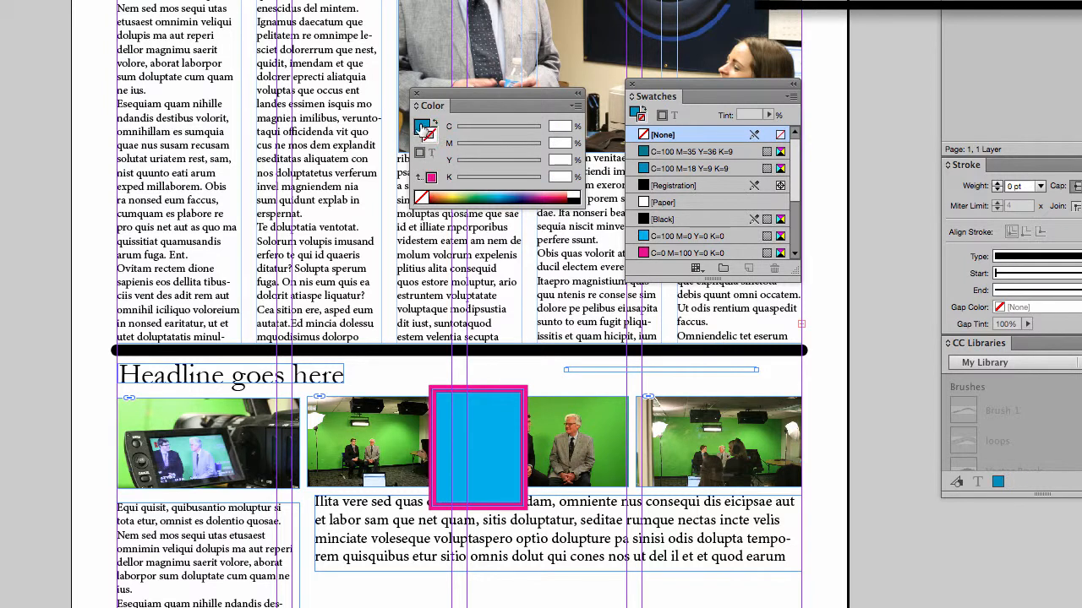
{"action": "left_click", "coordinate": [421, 126]}
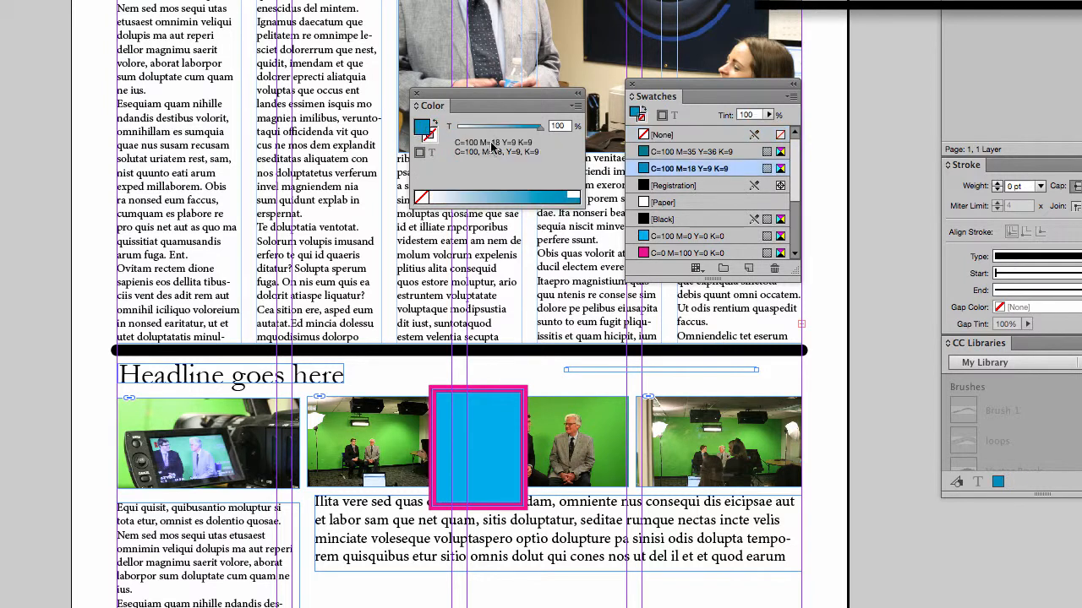
{"action": "left_click", "coordinate": [435, 126]}
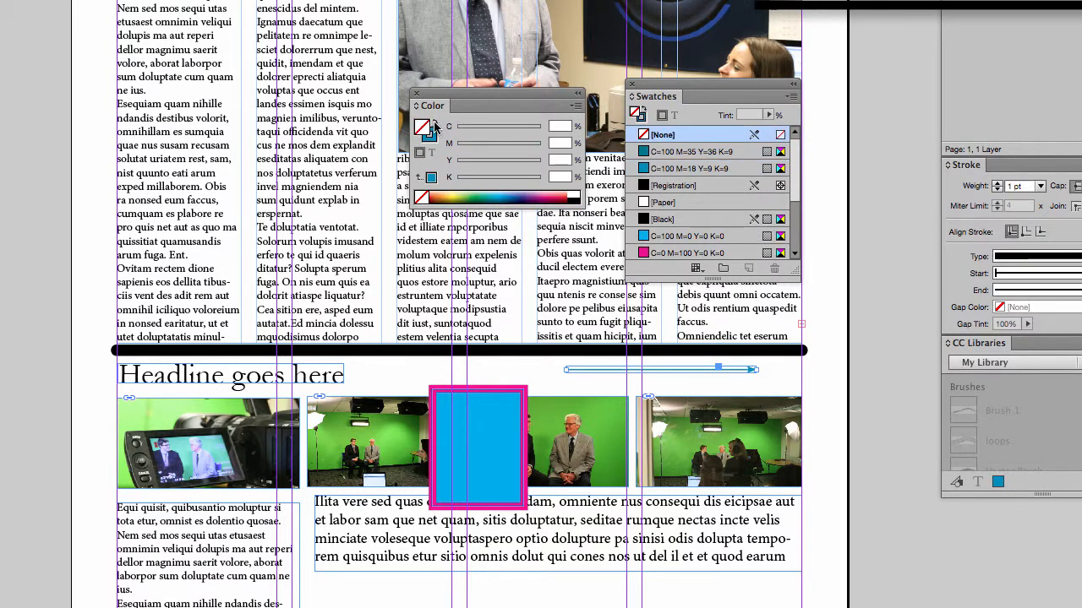
{"action": "left_click", "coordinate": [435, 125]}
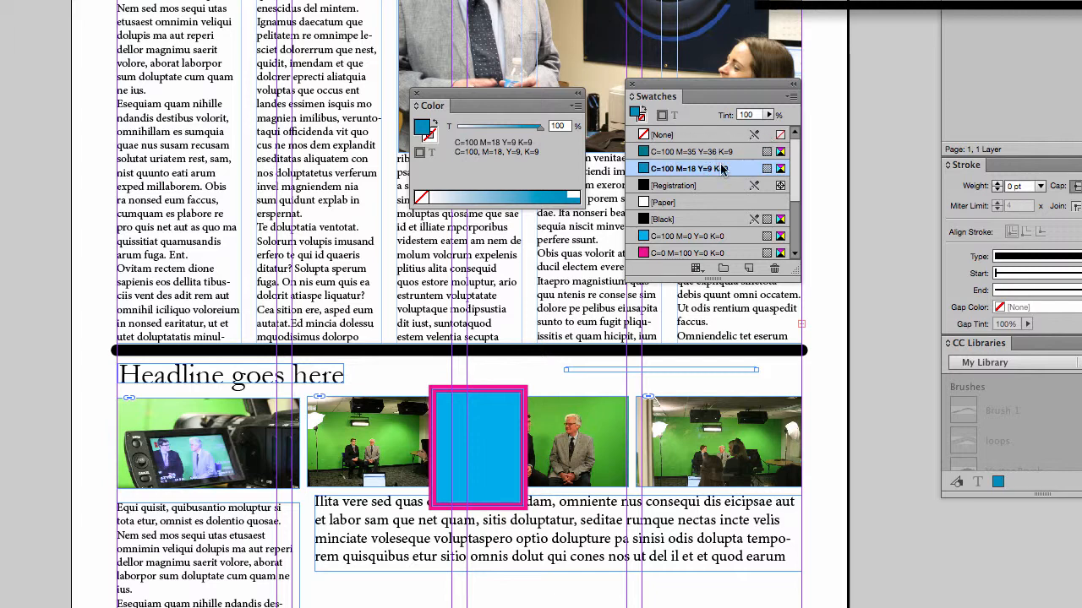
Edit the C=100 M=18 Y=9 K=9 swatch, setting yellow to 57% and naming it "My green".
{"action": "double_click", "coordinate": [644, 169]}
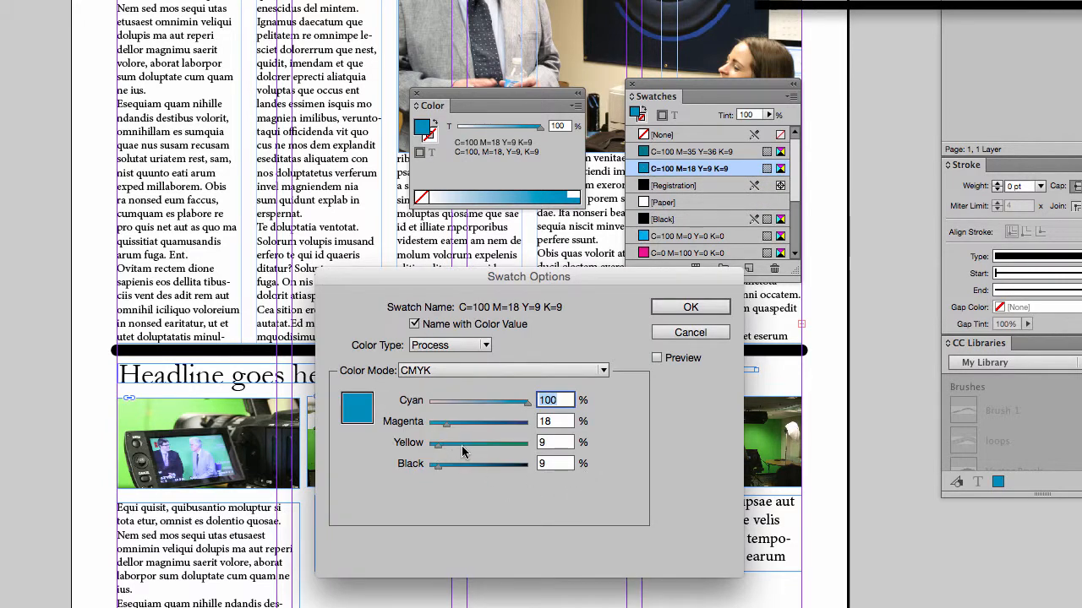
{"action": "left_click_drag", "start_coordinate": [439, 452], "coordinate": [485, 448]}
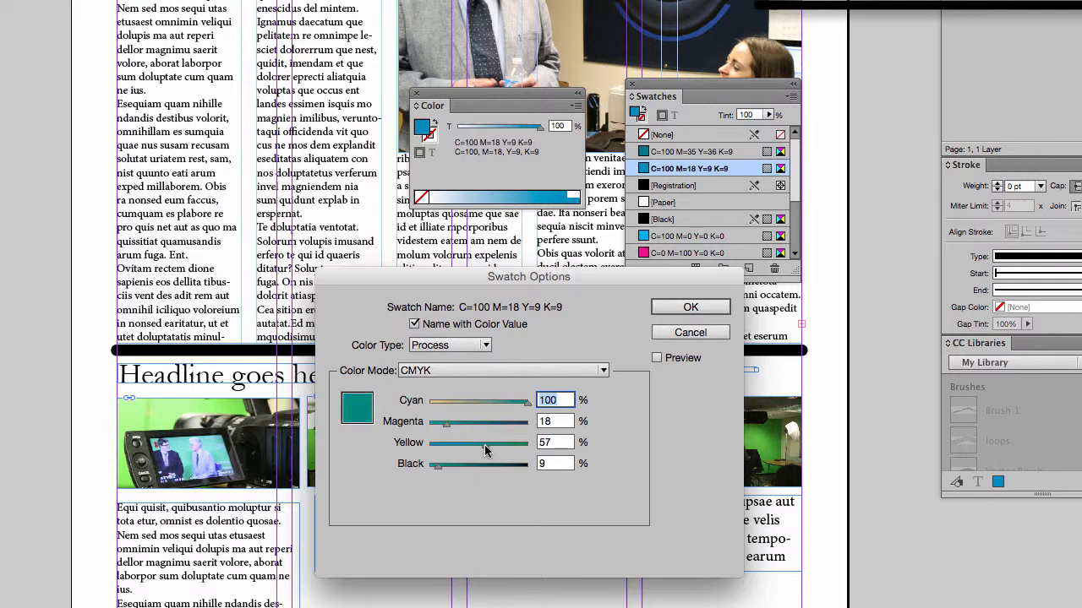
{"action": "left_click", "coordinate": [418, 325]}
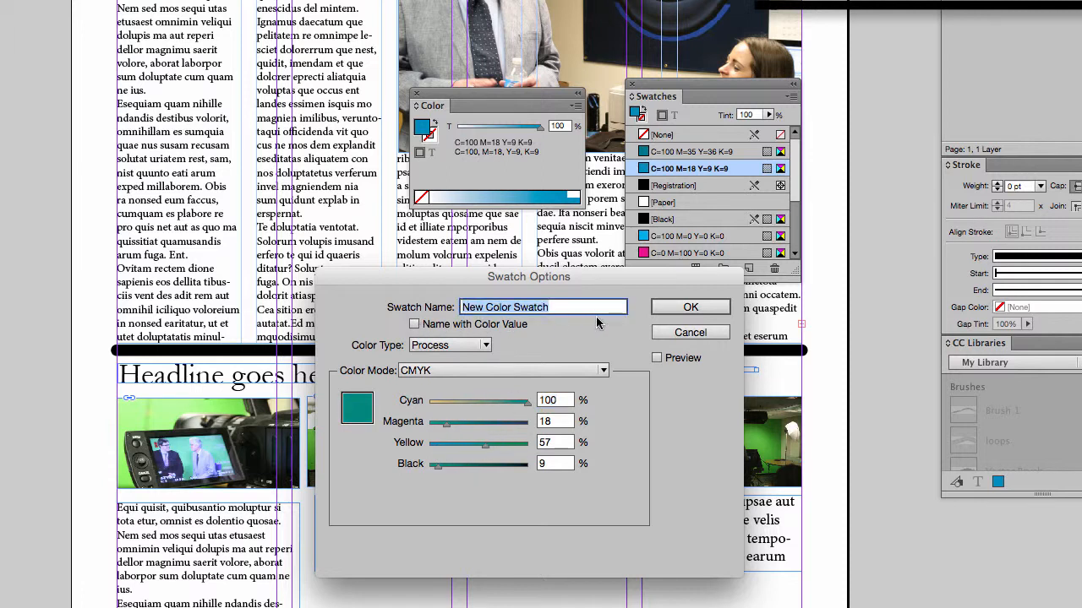
{"action": "type", "text": "My green"}
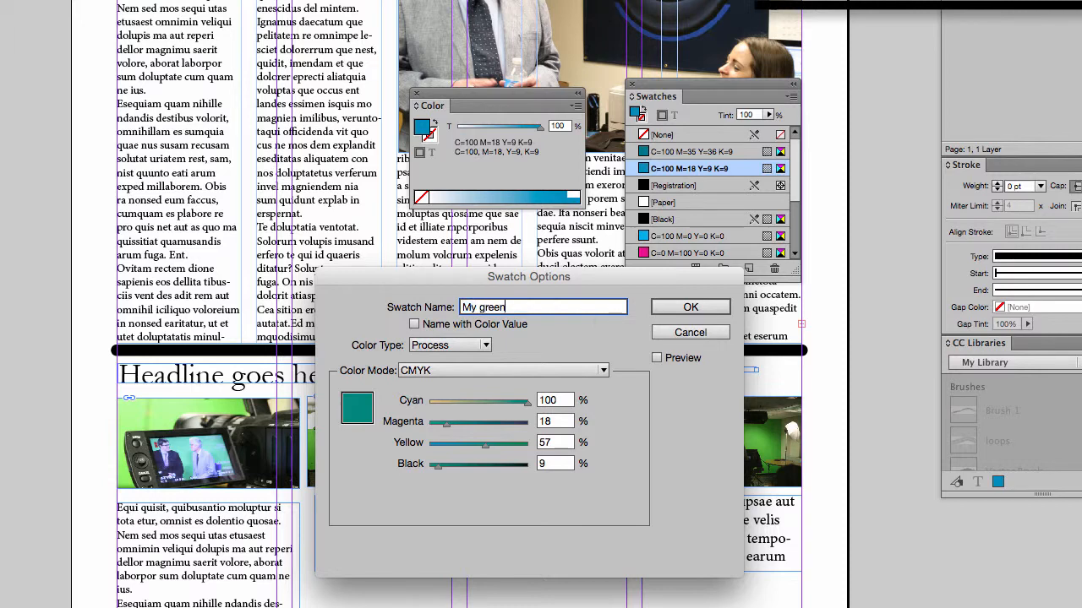
{"action": "key", "text": "Return"}
View the swatch list filtered to gradient swatches and to color groups, and return it to all swatches.
{"action": "left_click", "coordinate": [695, 268]}
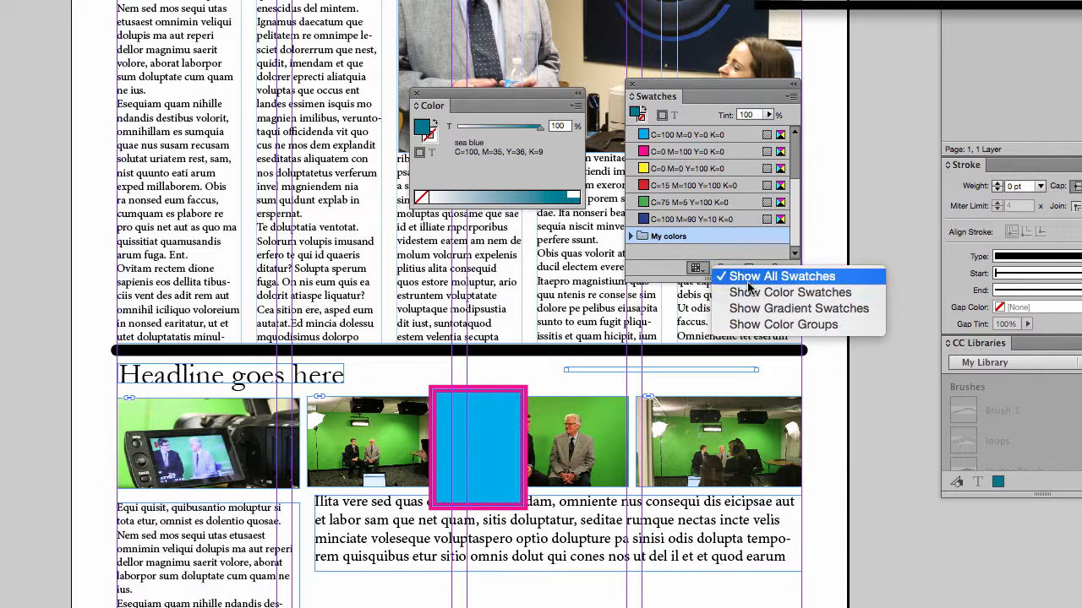
{"action": "left_click", "coordinate": [755, 309]}
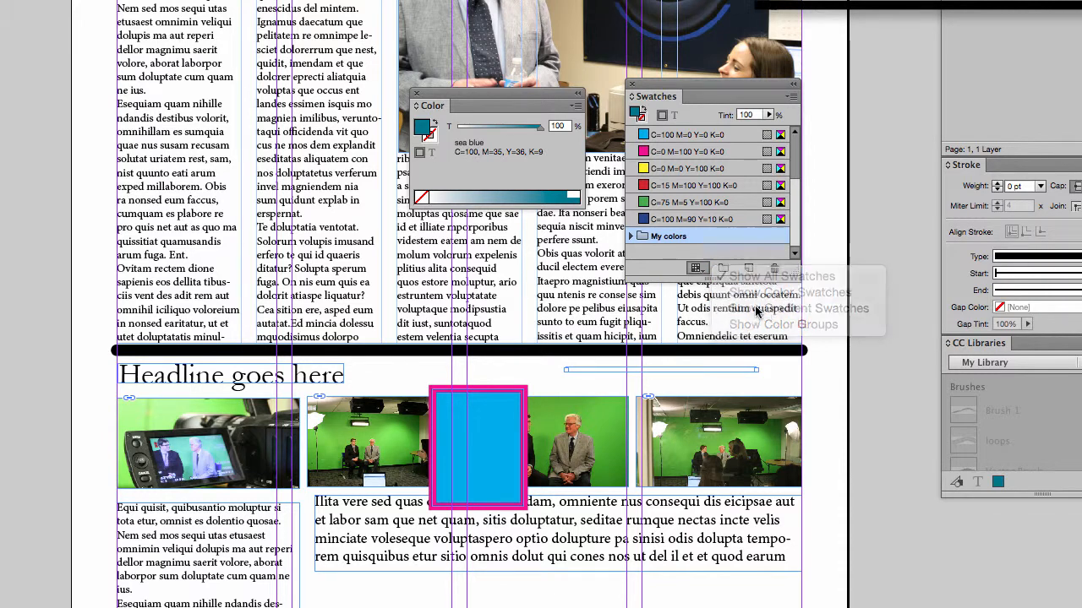
{"action": "left_click", "coordinate": [702, 268]}
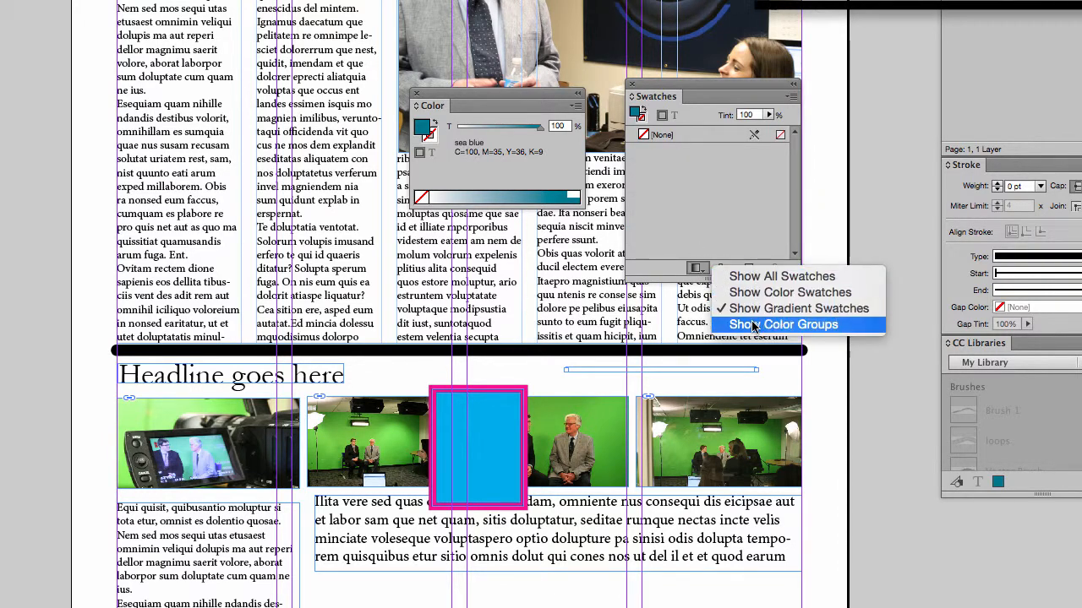
{"action": "left_click", "coordinate": [744, 317]}
{"action": "left_click", "coordinate": [696, 268]}
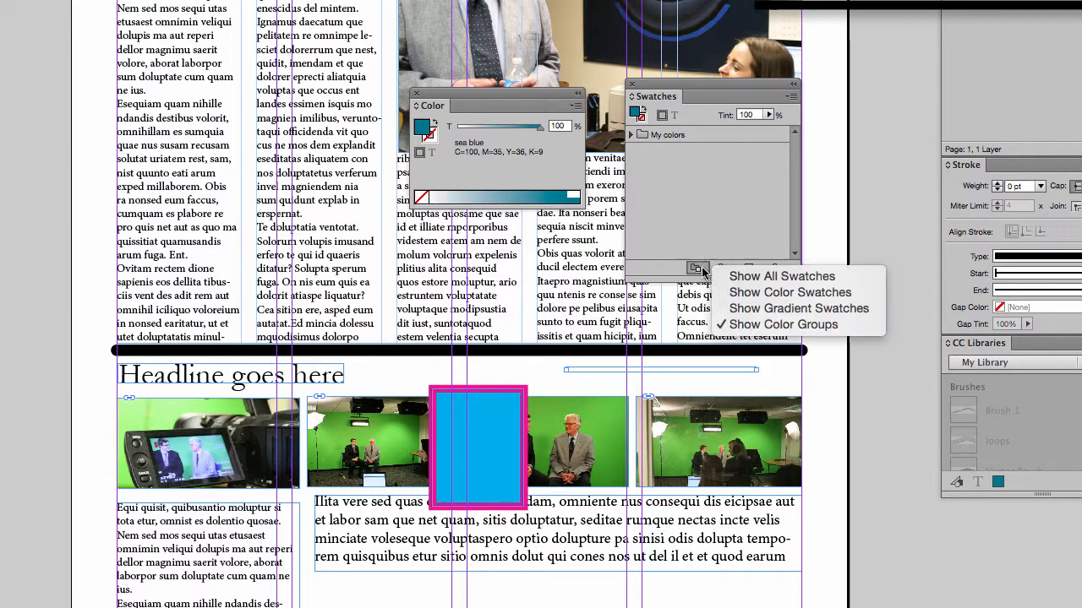
{"action": "left_click", "coordinate": [772, 277]}
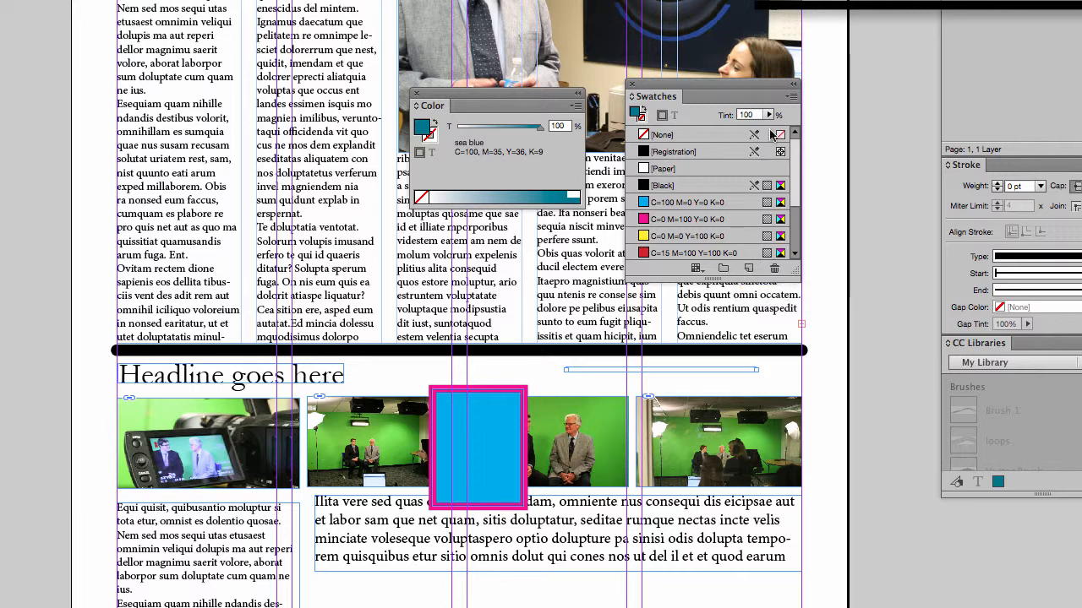
Create a new 50% tint swatch of the sea blue color.
{"action": "left_click", "coordinate": [791, 99]}
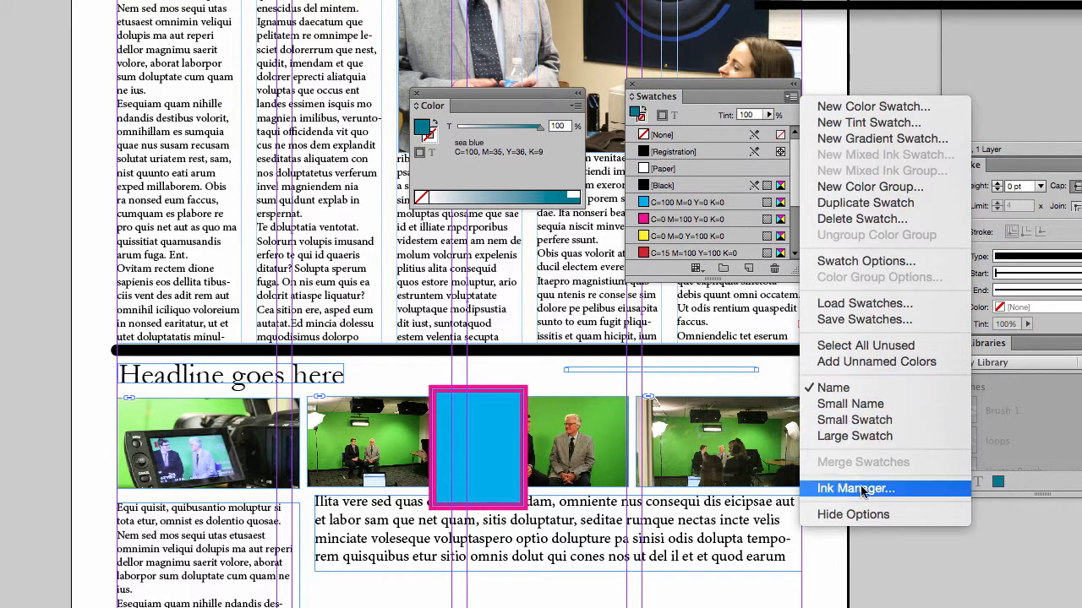
{"action": "left_click", "coordinate": [887, 123]}
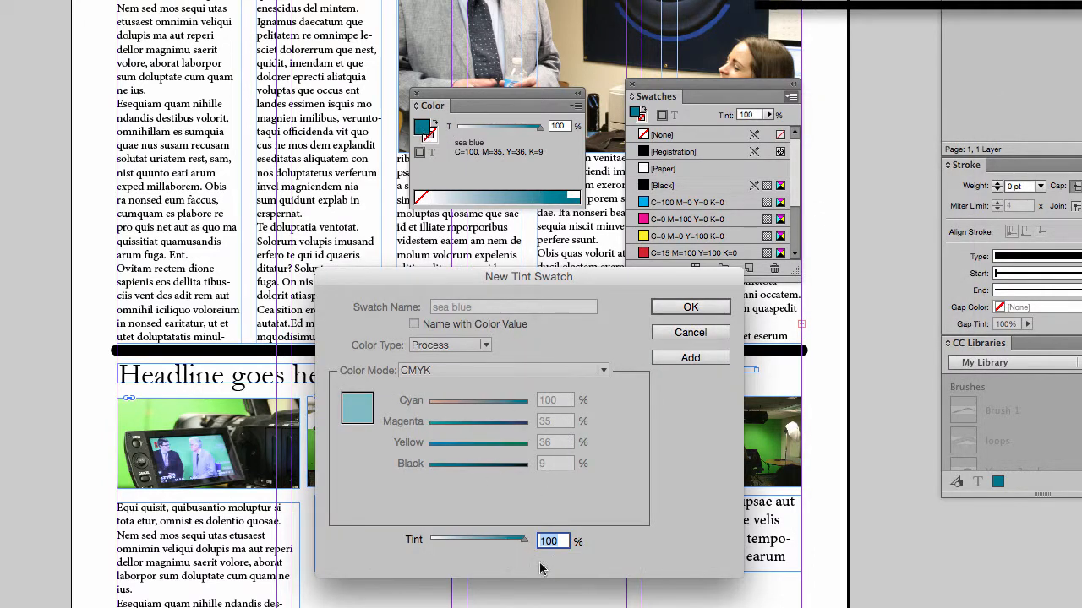
{"action": "left_click_drag", "start_coordinate": [525, 541], "coordinate": [479, 545]}
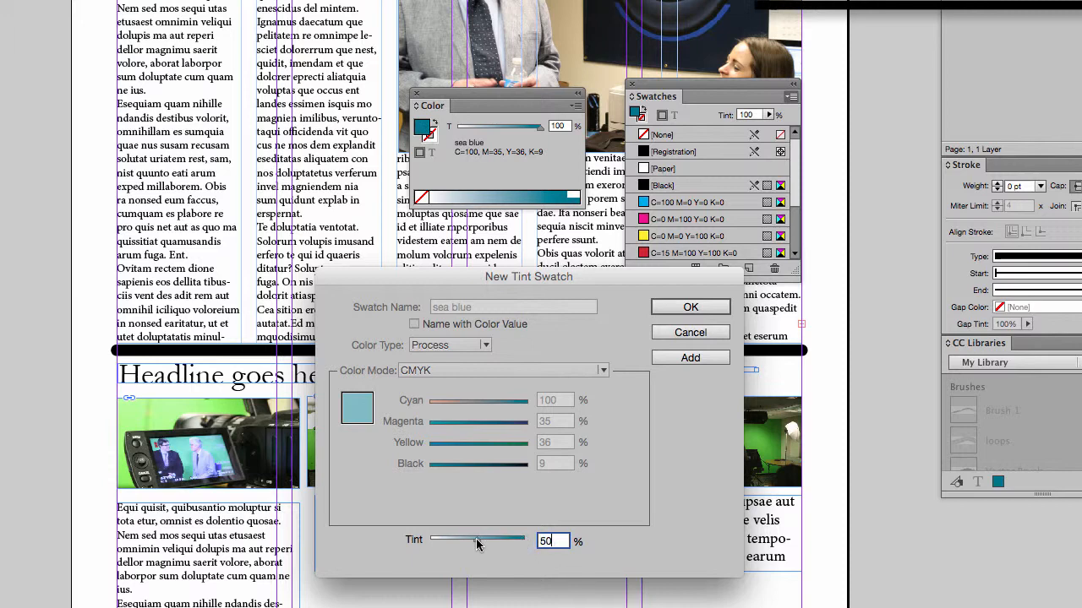
{"action": "left_click", "coordinate": [684, 359]}
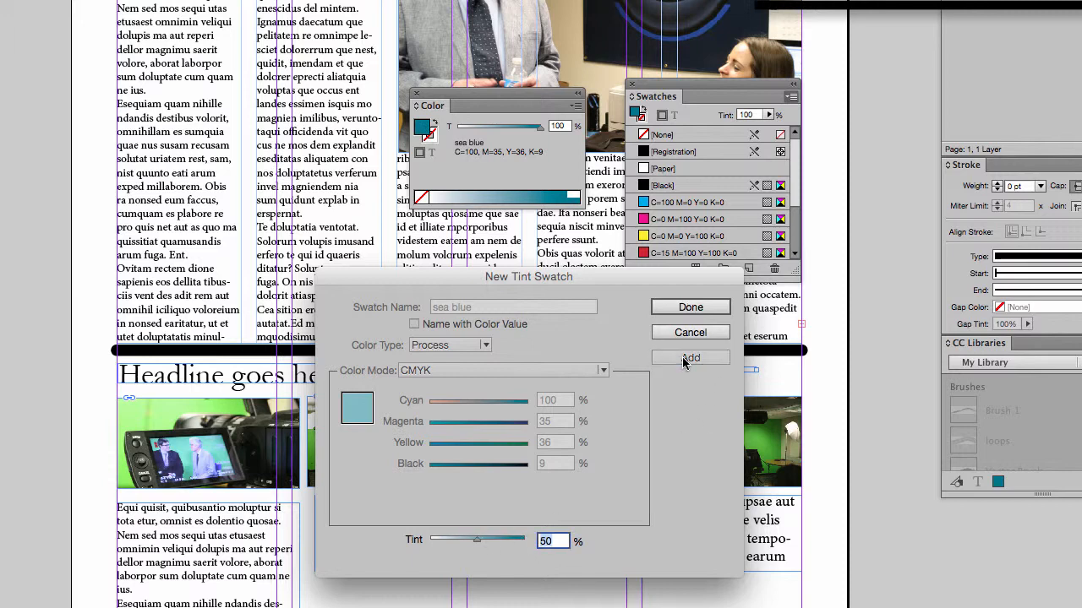
{"action": "left_click", "coordinate": [701, 307]}
Float the CC Libraries panel over the page and enlarge it to show the saved graphics.
{"action": "left_click_drag", "start_coordinate": [968, 340], "coordinate": [381, 255]}
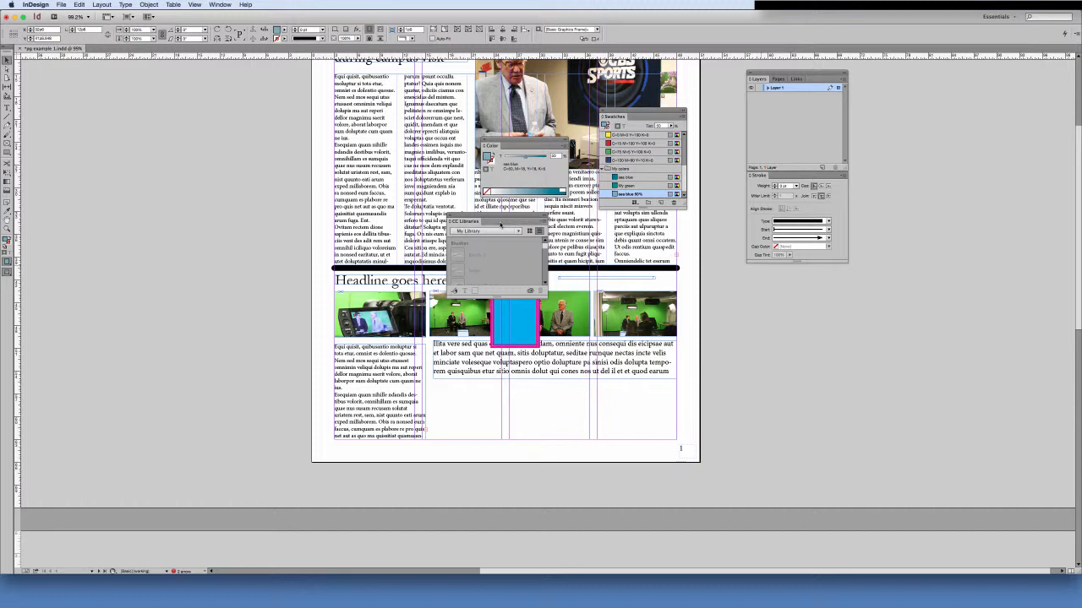
{"action": "mouse_move", "coordinate": [543, 246]}
{"action": "left_mouse_down"}
{"action": "mouse_move", "coordinate": [544, 282]}
{"action": "mouse_move", "coordinate": [587, 394]}
{"action": "left_mouse_up"}
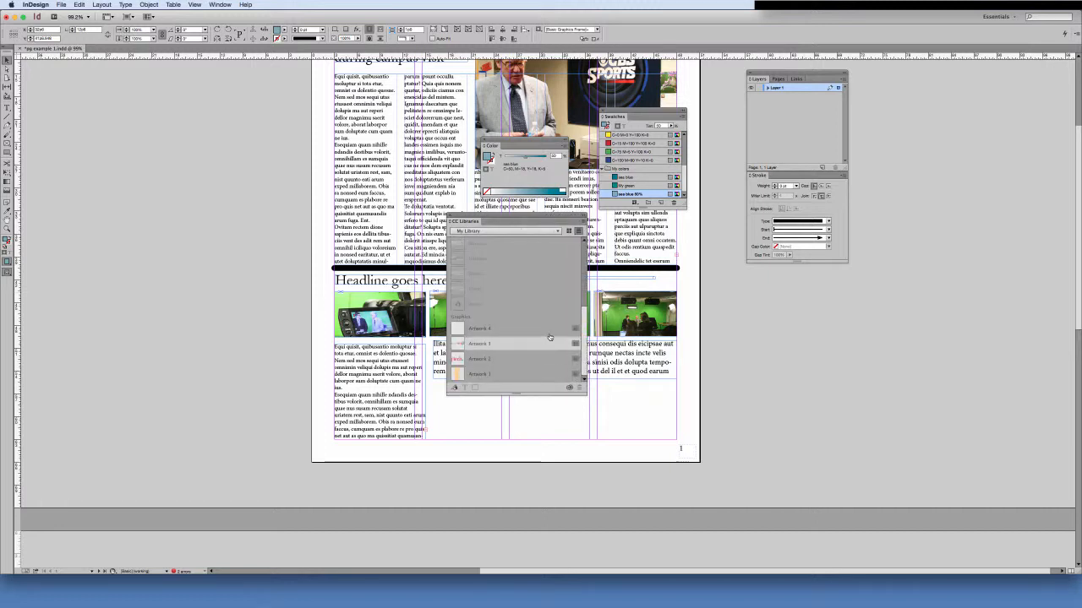
Place the Artwork 3 graphic and the Artwork 2 logo from the library side by side in the empty area at the page's bottom.
{"action": "left_click", "coordinate": [456, 345]}
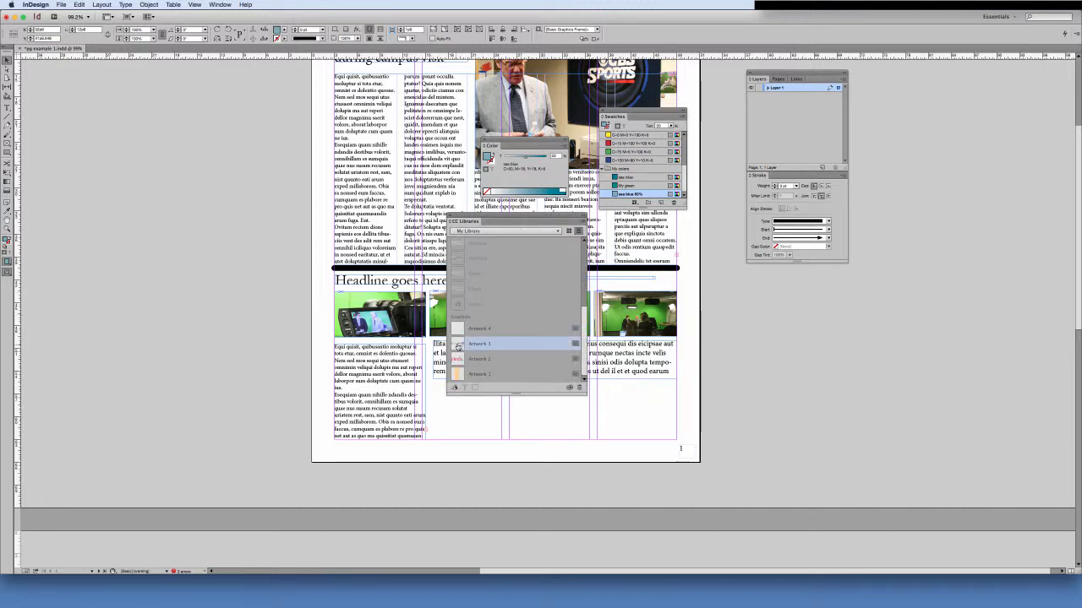
{"action": "left_click_drag", "start_coordinate": [457, 344], "coordinate": [380, 303]}
{"action": "left_click_drag", "start_coordinate": [376, 204], "coordinate": [464, 414]}
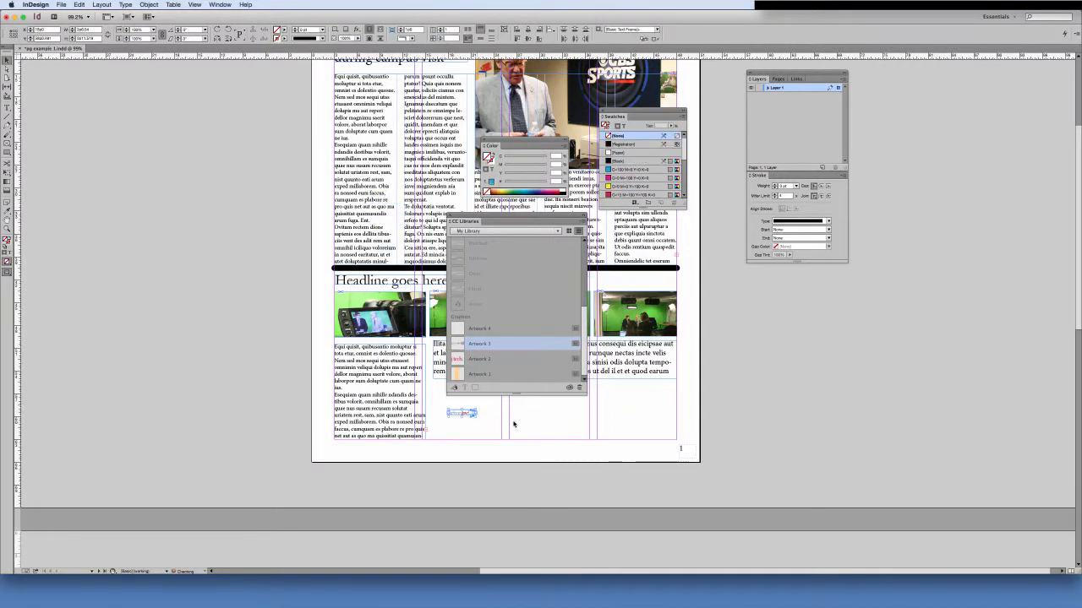
{"action": "left_click", "coordinate": [475, 416]}
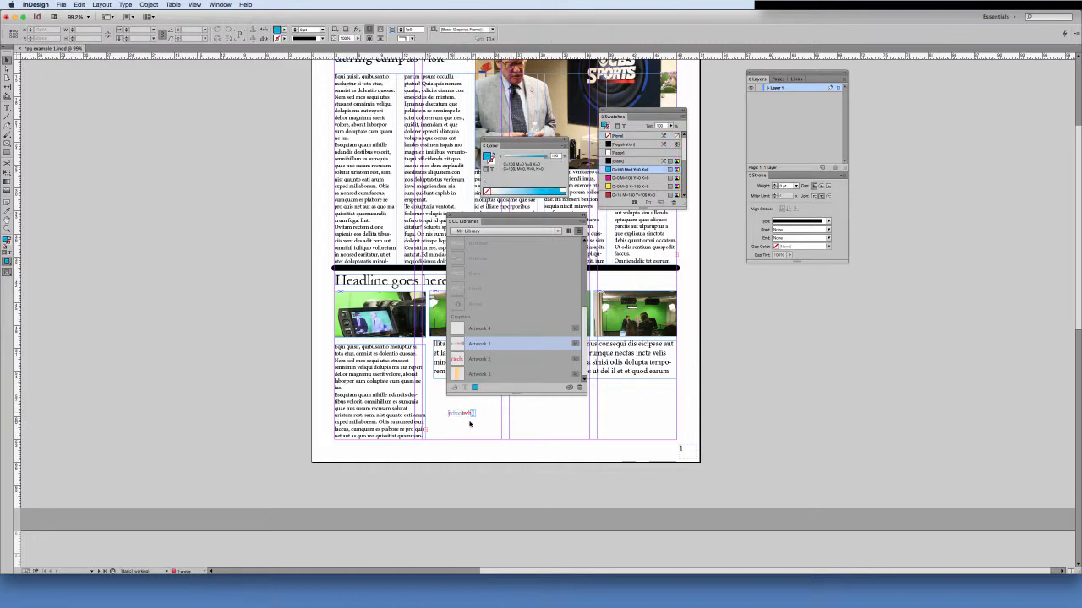
{"action": "left_click_drag", "start_coordinate": [457, 360], "coordinate": [649, 409]}
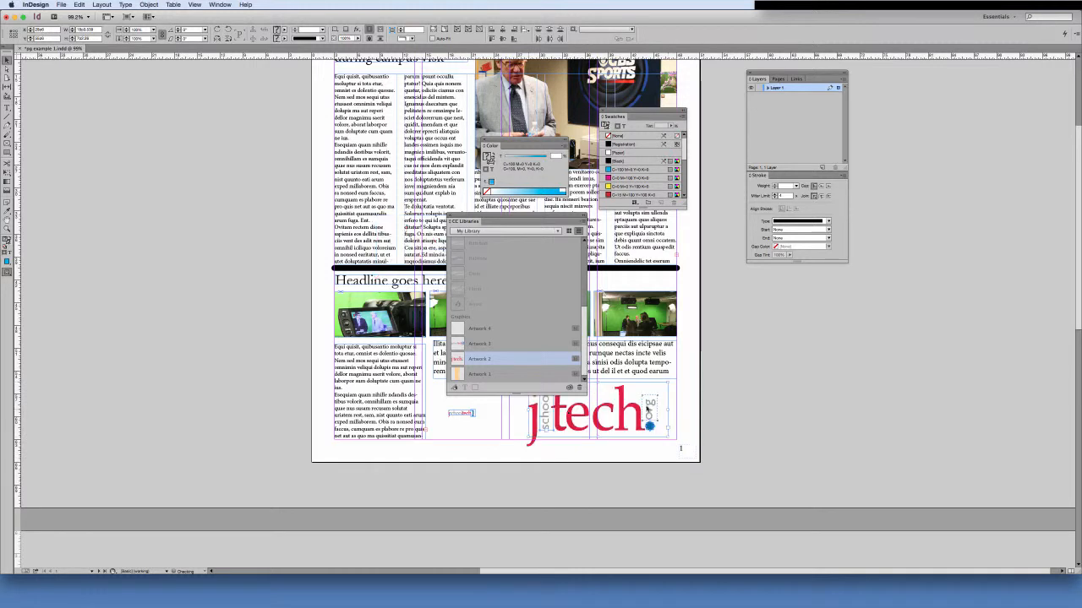
{"action": "left_click", "coordinate": [720, 373]}
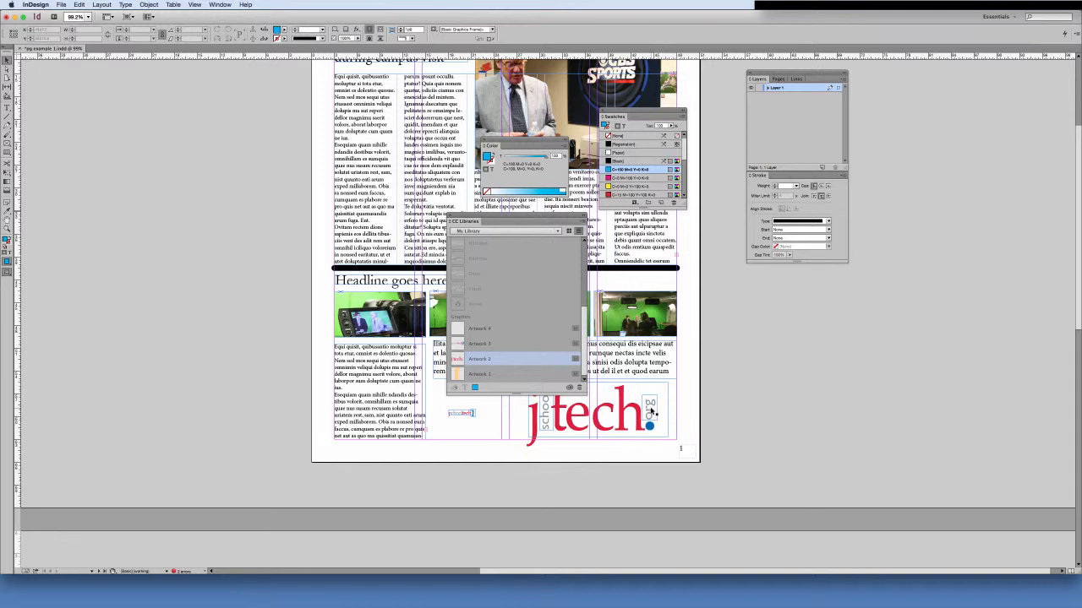
Attach the CC Libraries panel beneath the Swatches panel and try to add the blue rectangle to the library.
{"action": "left_click_drag", "start_coordinate": [467, 222], "coordinate": [634, 203]}
{"action": "left_click_drag", "start_coordinate": [515, 310], "coordinate": [644, 296]}
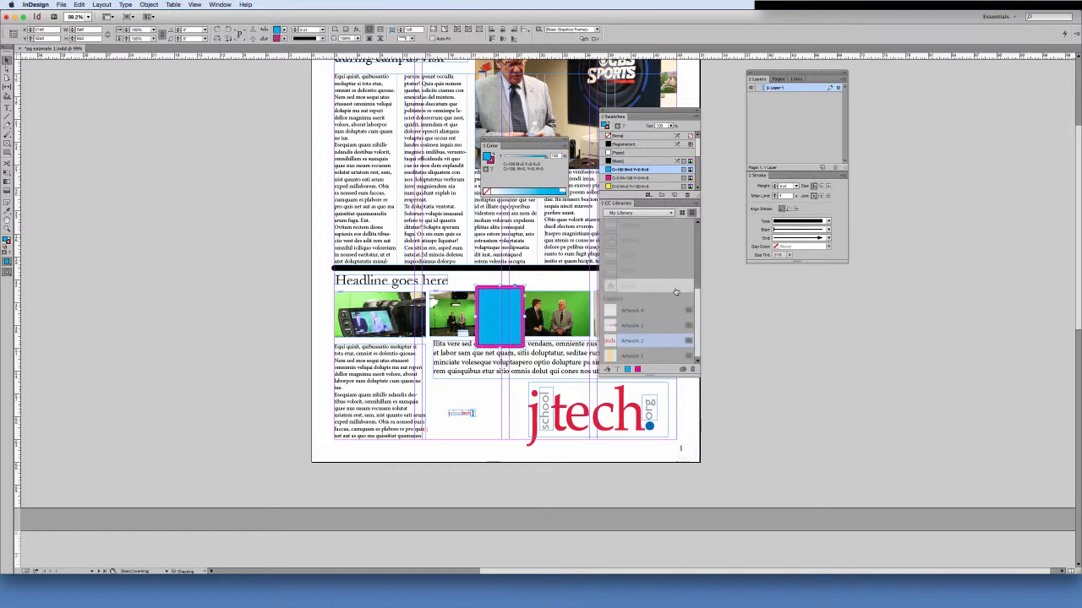
Reset the Essentials workspace and collapse the expanded CC Libraries panel.
{"action": "left_click", "coordinate": [220, 5]}
{"action": "mouse_move", "coordinate": [241, 23]}
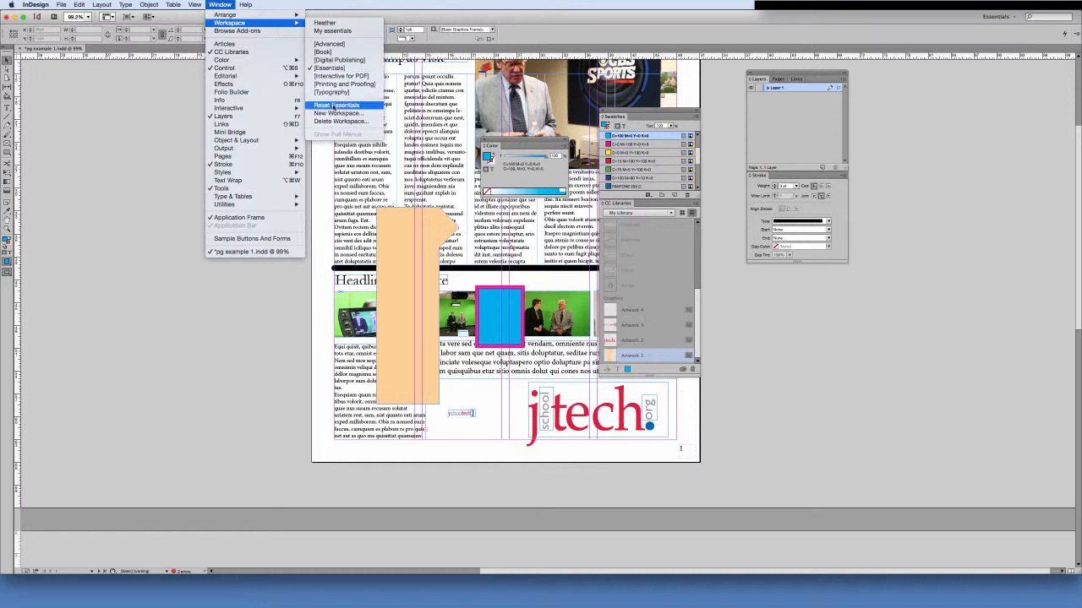
{"action": "left_click", "coordinate": [337, 105]}
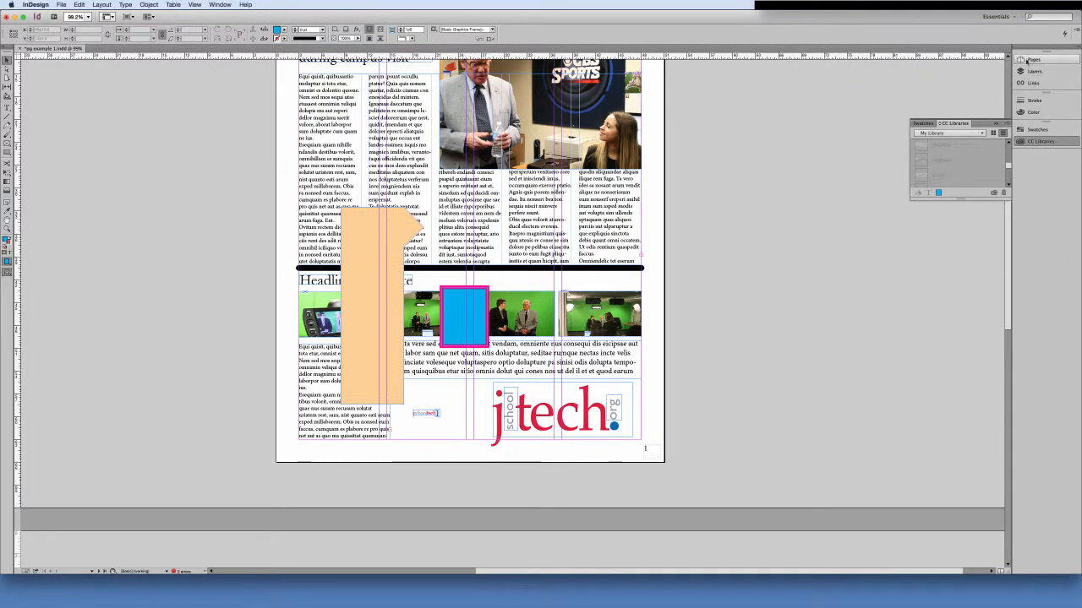
{"action": "left_click", "coordinate": [993, 124]}
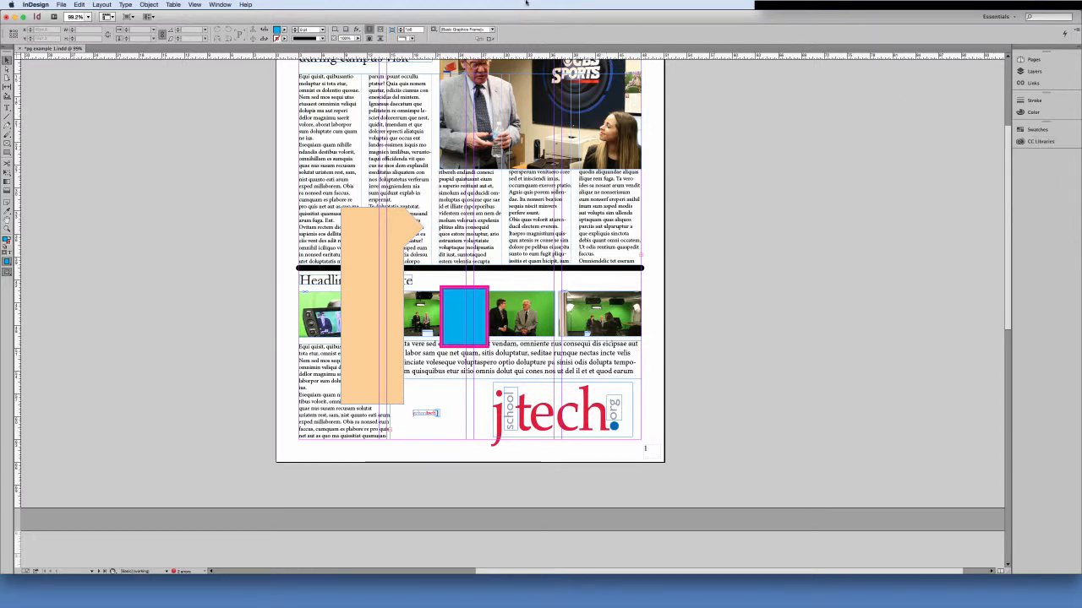
Show the Effects panel and float it on the pasteboard beside the page.
{"action": "left_click", "coordinate": [220, 4]}
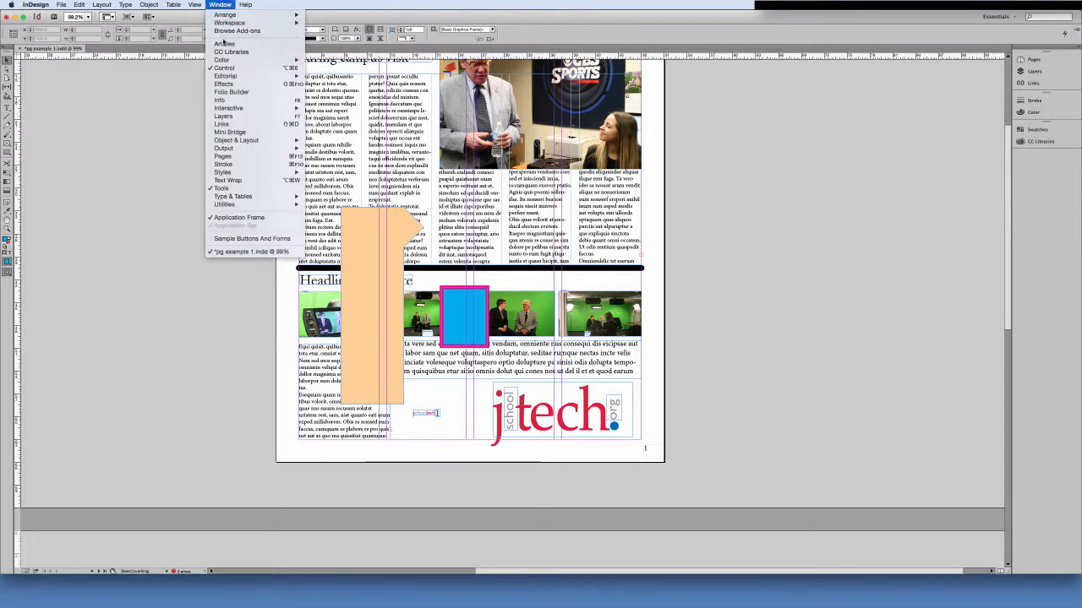
{"action": "left_click", "coordinate": [227, 83]}
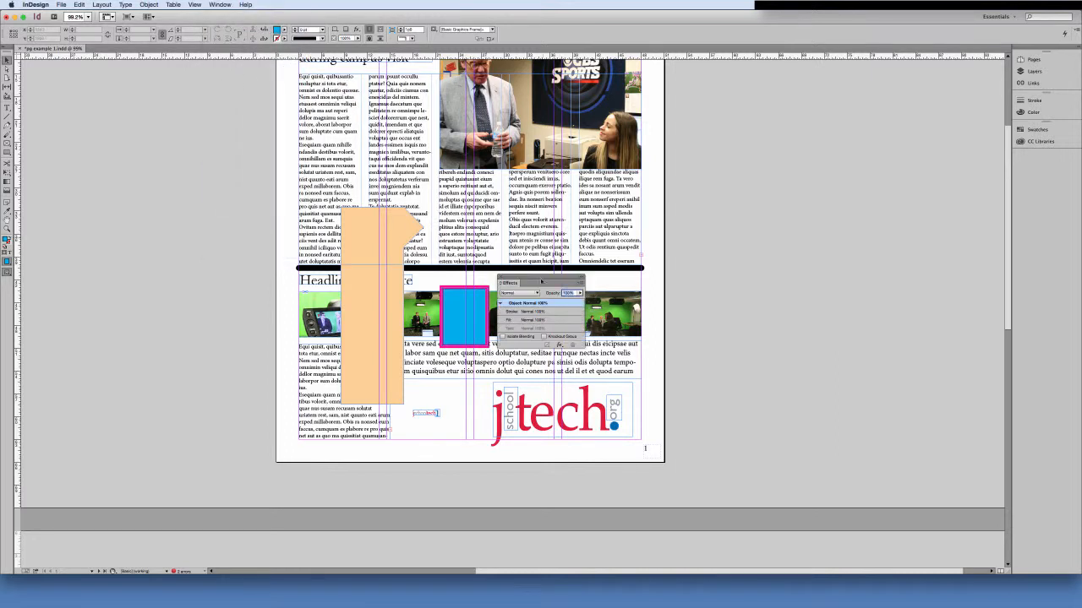
{"action": "left_click_drag", "start_coordinate": [513, 282], "coordinate": [714, 118]}
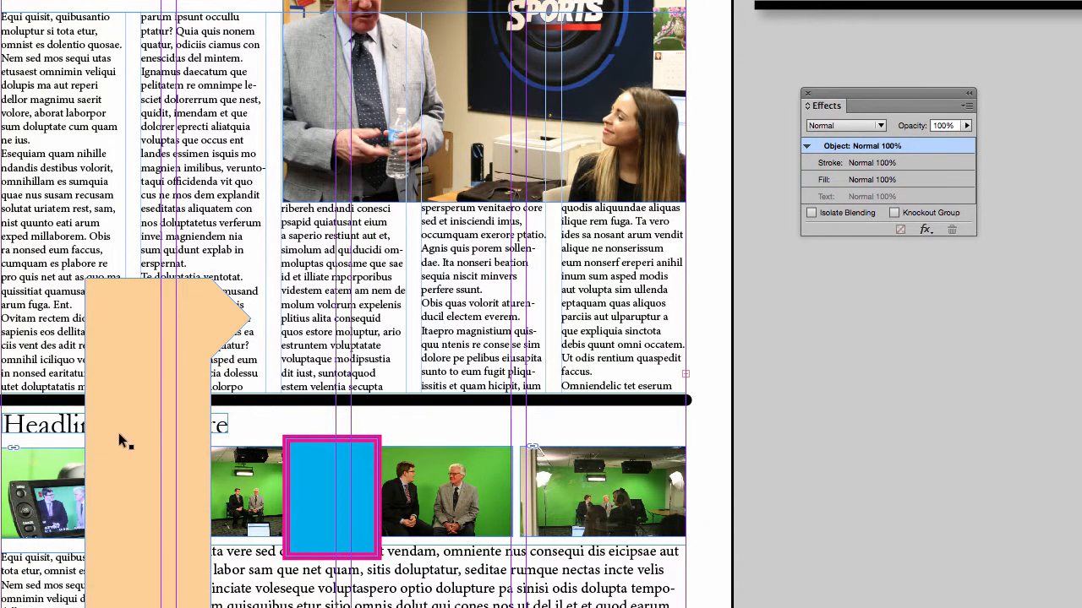
Move the orange shape over the photo and blue rectangle, trying Multiply and Lighten blending before applying Overlay.
{"action": "left_click_drag", "start_coordinate": [277, 251], "coordinate": [278, 251]}
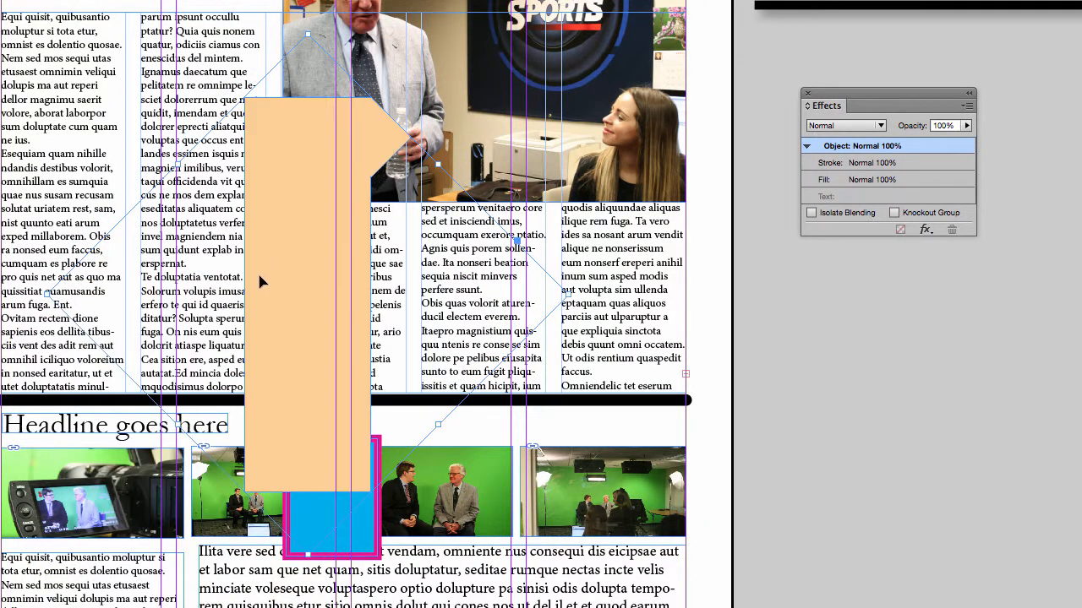
{"action": "left_click", "coordinate": [880, 126]}
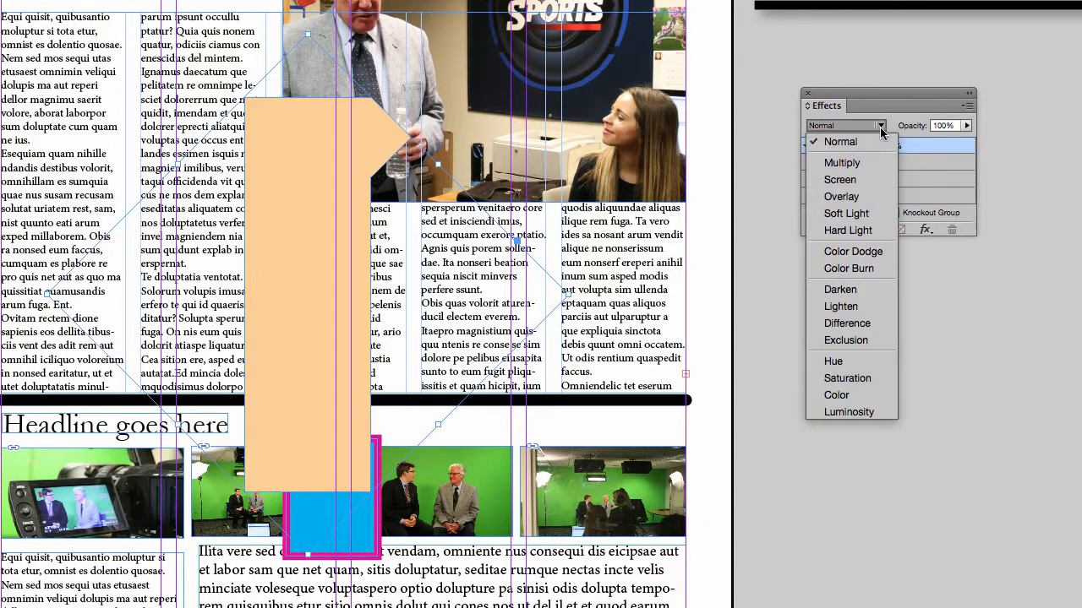
{"action": "left_click", "coordinate": [851, 163]}
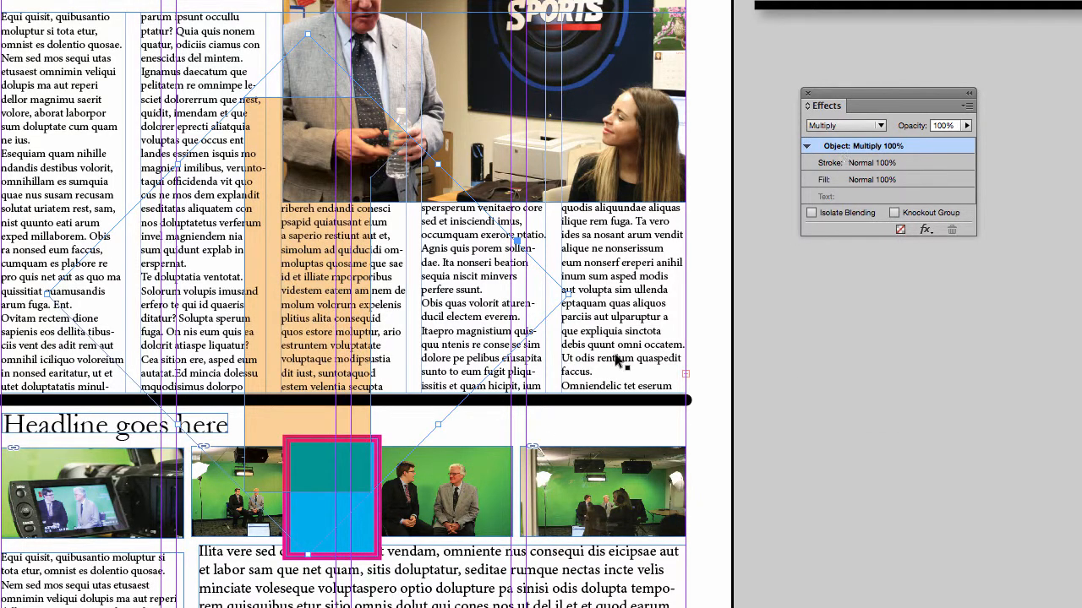
{"action": "left_click", "coordinate": [880, 125]}
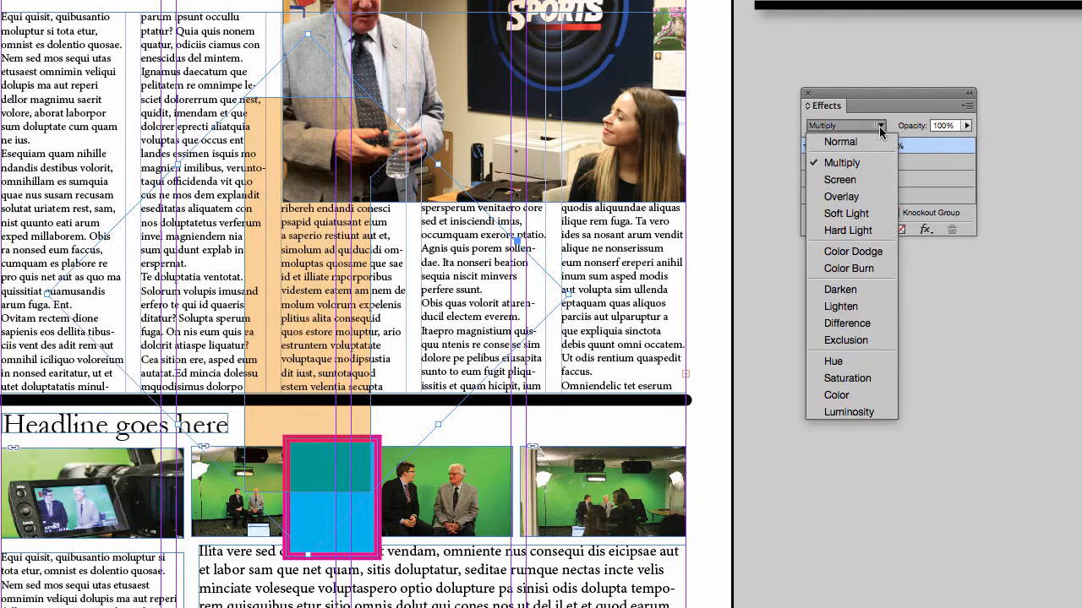
{"action": "left_click", "coordinate": [856, 308]}
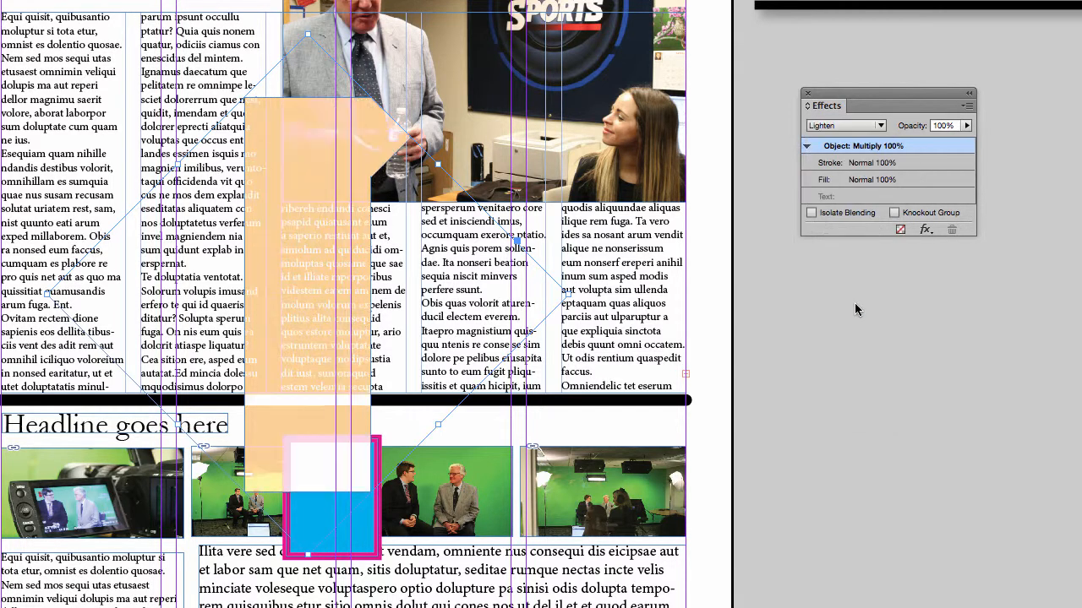
{"action": "left_click", "coordinate": [881, 125]}
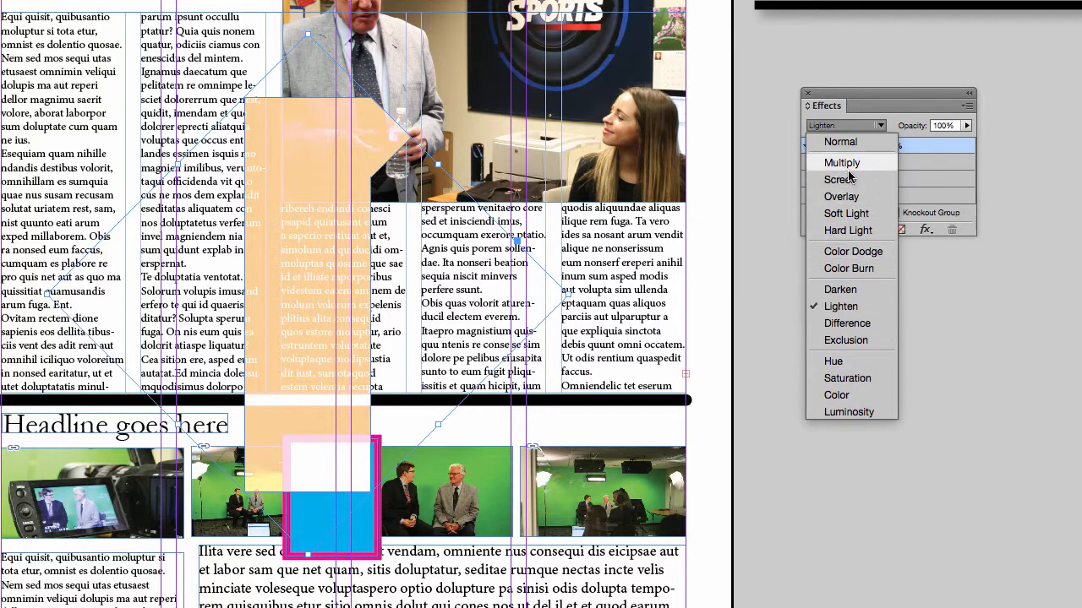
{"action": "left_click", "coordinate": [850, 200]}
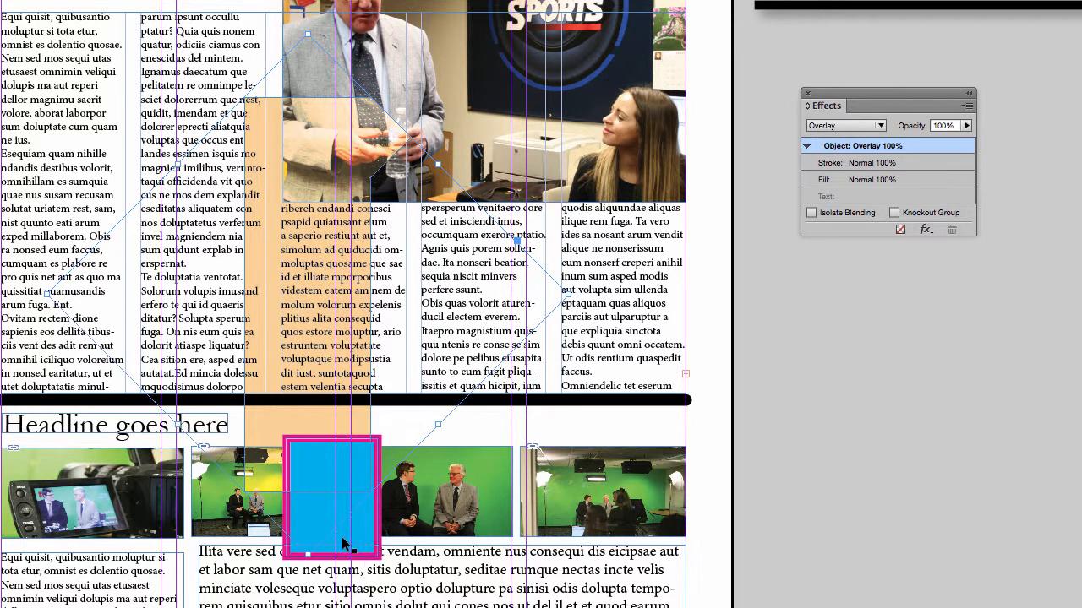
Move the blue rectangle onto the body text above the photo row and try its fill at 50% opacity before restoring 100%.
{"action": "mouse_move", "coordinate": [346, 540]}
{"action": "left_mouse_down"}
{"action": "mouse_move", "coordinate": [412, 546]}
{"action": "mouse_move", "coordinate": [532, 421]}
{"action": "left_mouse_up"}
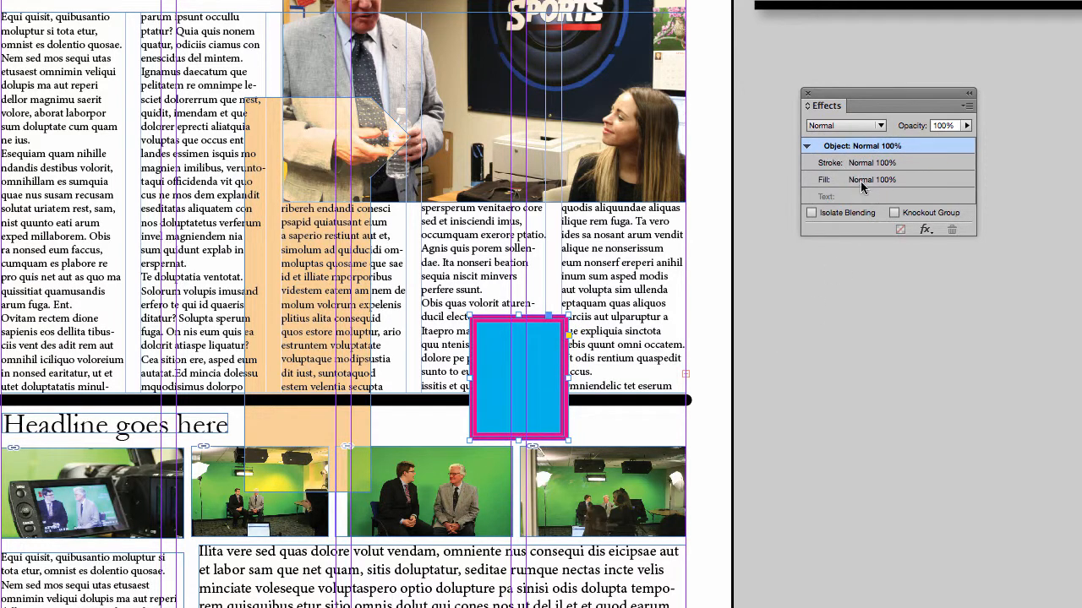
{"action": "left_click", "coordinate": [966, 125]}
{"action": "mouse_move", "coordinate": [965, 142]}
{"action": "left_mouse_down"}
{"action": "mouse_move", "coordinate": [919, 147]}
{"action": "mouse_move", "coordinate": [969, 145]}
{"action": "left_mouse_up"}
{"action": "left_click", "coordinate": [904, 162]}
{"action": "left_click", "coordinate": [915, 184]}
{"action": "left_click", "coordinate": [965, 125]}
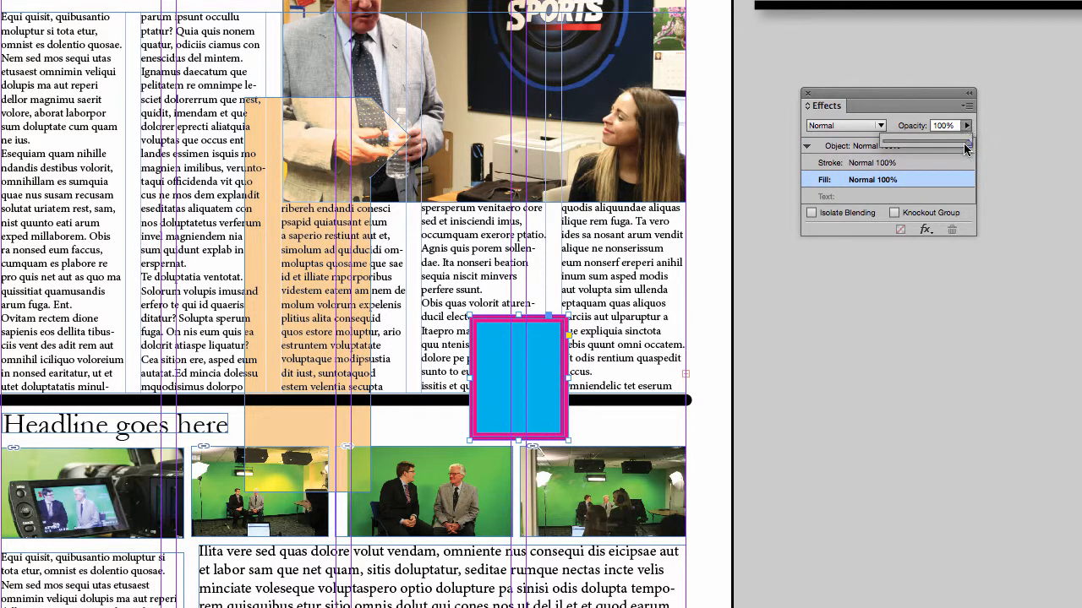
{"action": "mouse_move", "coordinate": [968, 143]}
{"action": "left_mouse_down"}
{"action": "mouse_move", "coordinate": [932, 145]}
{"action": "mouse_move", "coordinate": [985, 143]}
{"action": "mouse_move", "coordinate": [922, 147]}
{"action": "left_mouse_up"}
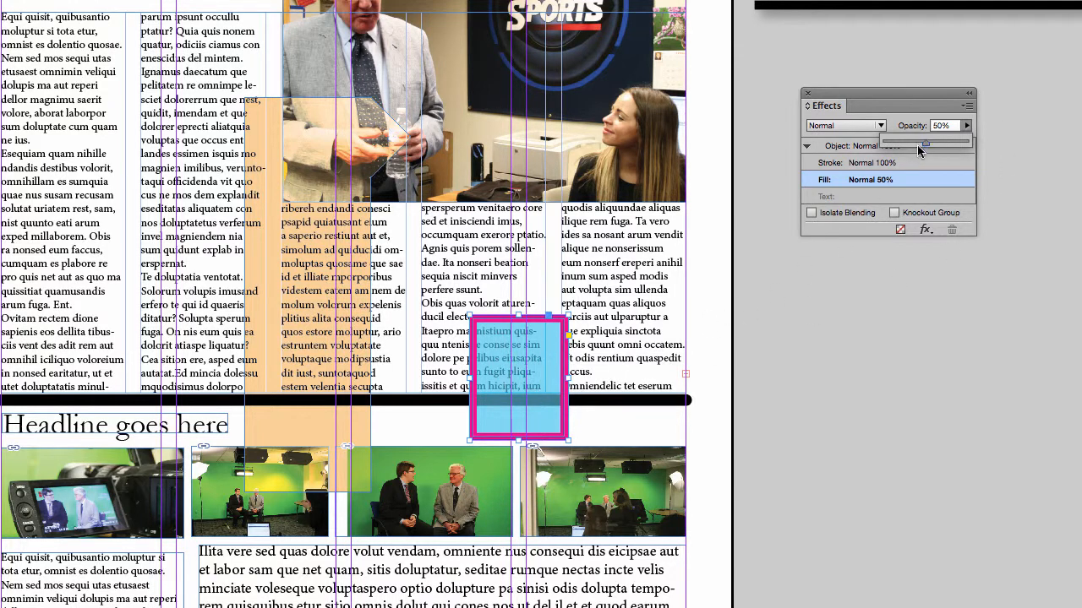
{"action": "left_click_drag", "start_coordinate": [925, 143], "coordinate": [985, 145]}
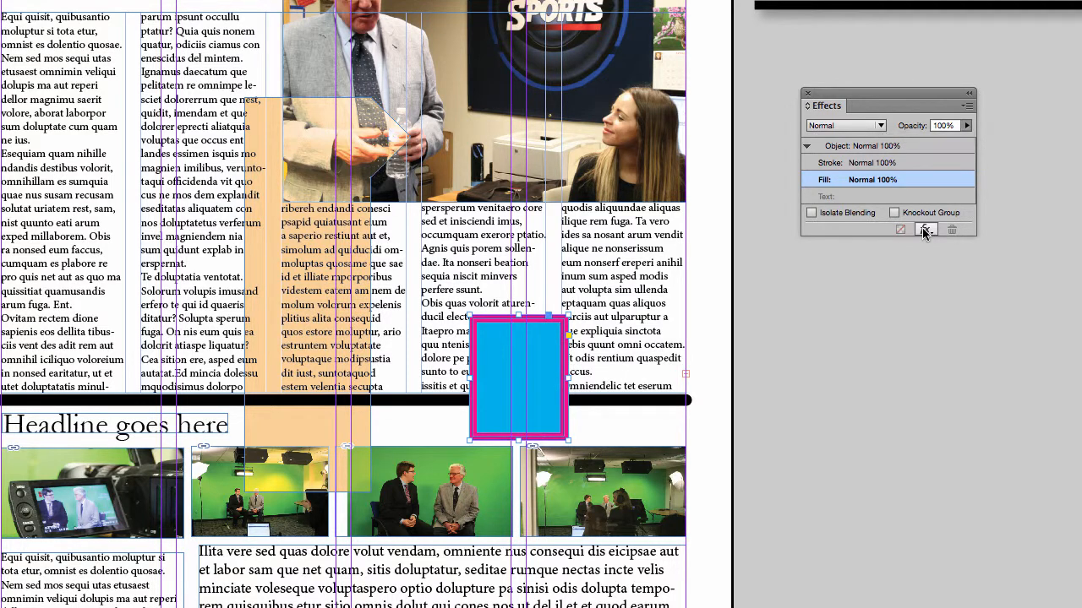
Add Drop Shadow and Bevel and Emboss effects to the blue rectangle's fill and move it slightly higher over the text.
{"action": "left_click", "coordinate": [926, 228]}
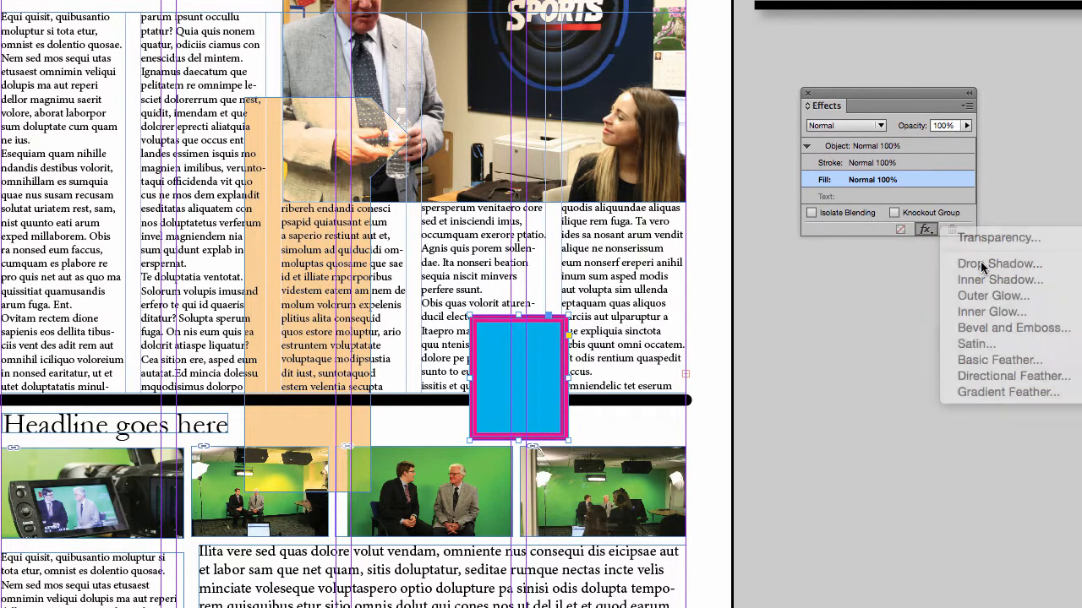
{"action": "left_click", "coordinate": [982, 266]}
{"action": "key", "text": "Return"}
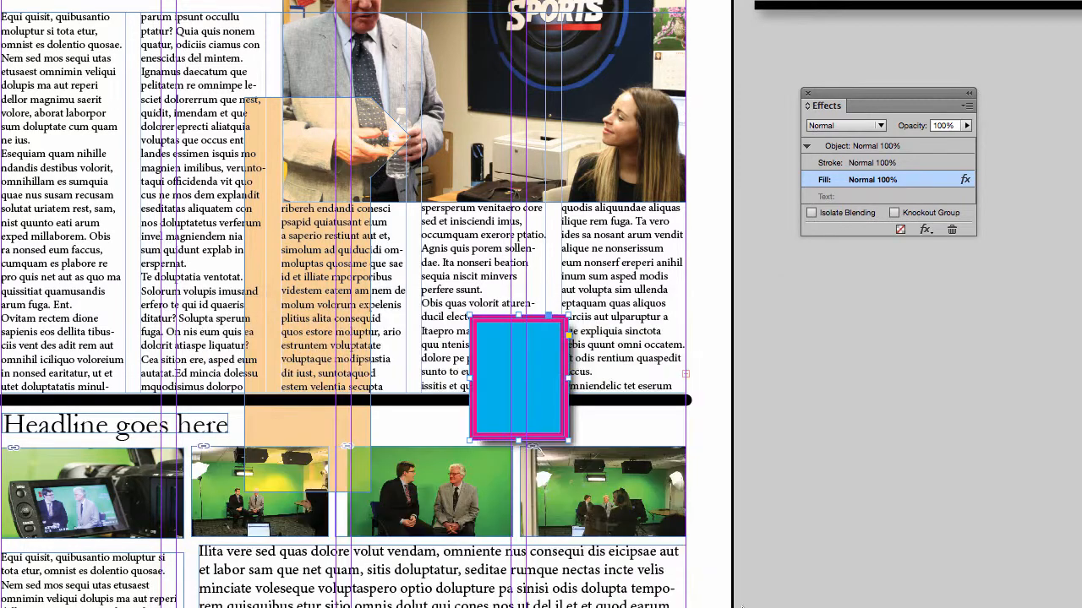
{"action": "left_click", "coordinate": [926, 229]}
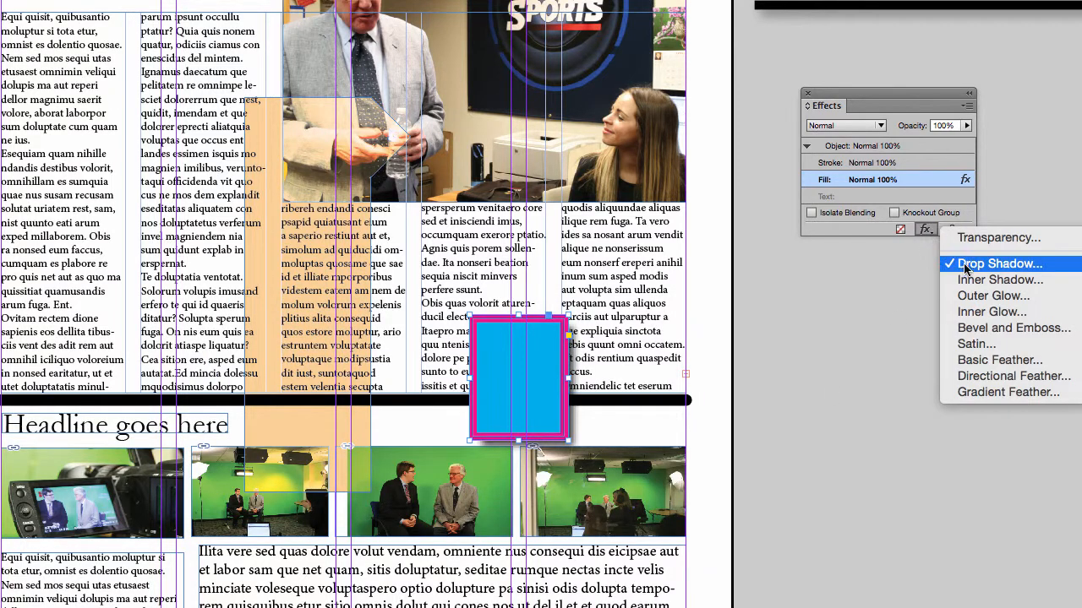
{"action": "left_click", "coordinate": [981, 330]}
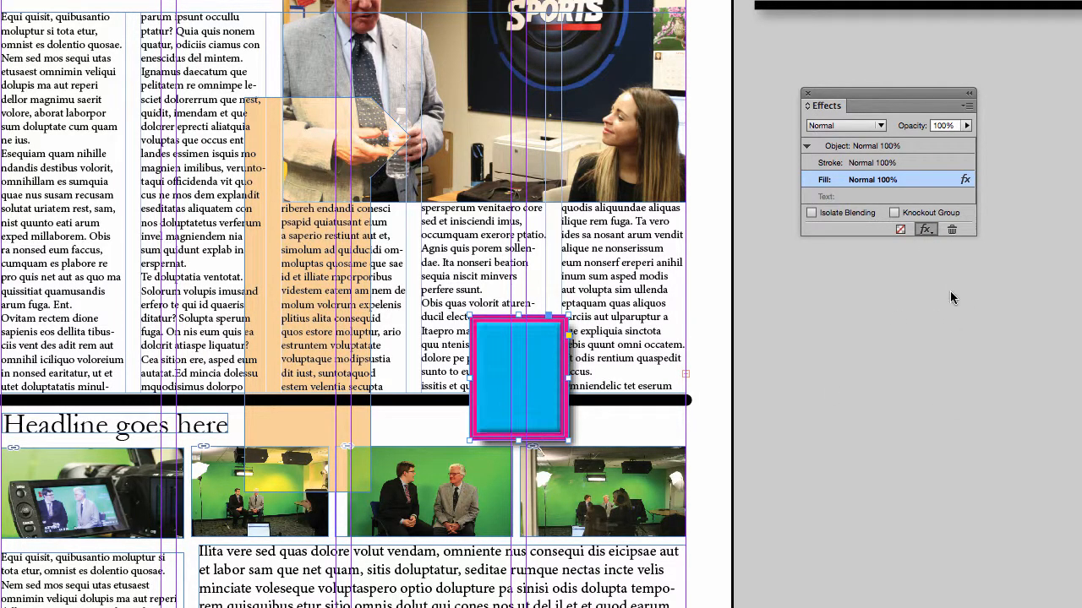
{"action": "left_click", "coordinate": [733, 604]}
{"action": "left_click_drag", "start_coordinate": [573, 365], "coordinate": [557, 325]}
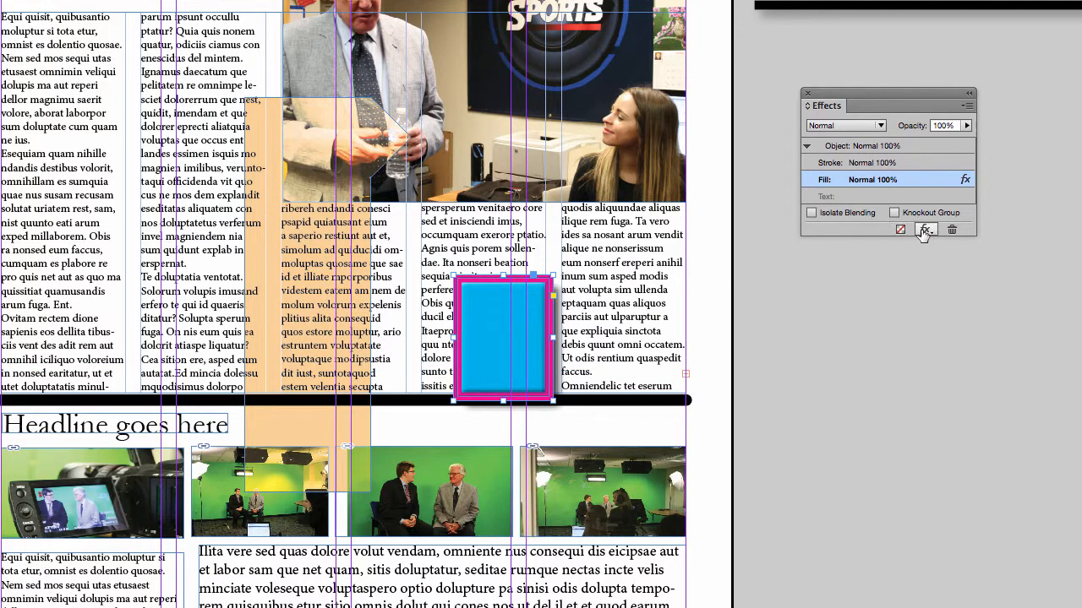
Review the list of available effects and dock the Effects panel beneath CC Libraries.
{"action": "left_click", "coordinate": [924, 229]}
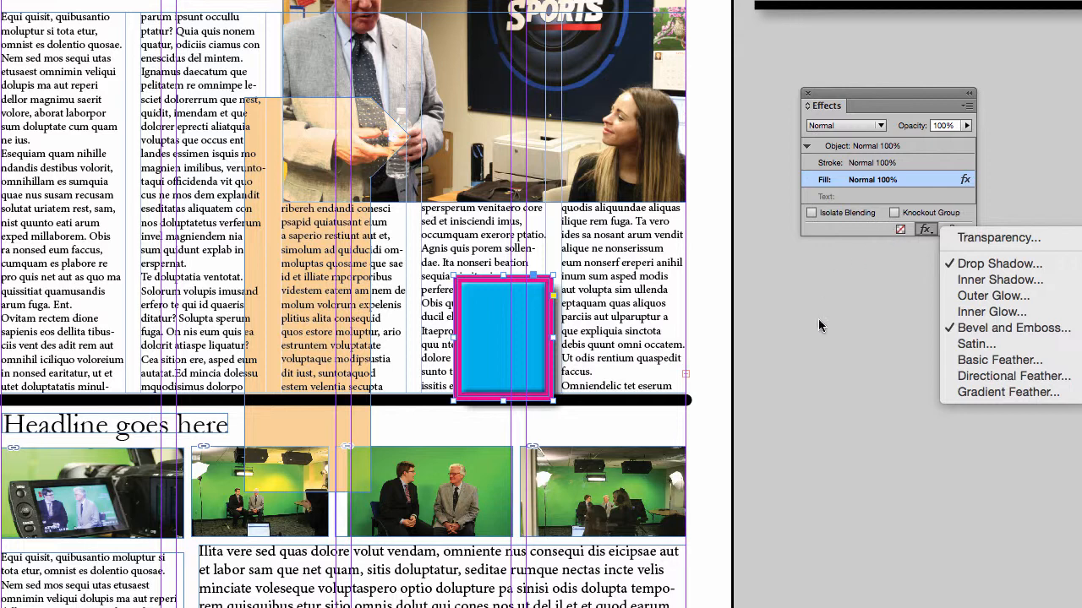
{"action": "left_click", "coordinate": [839, 316]}
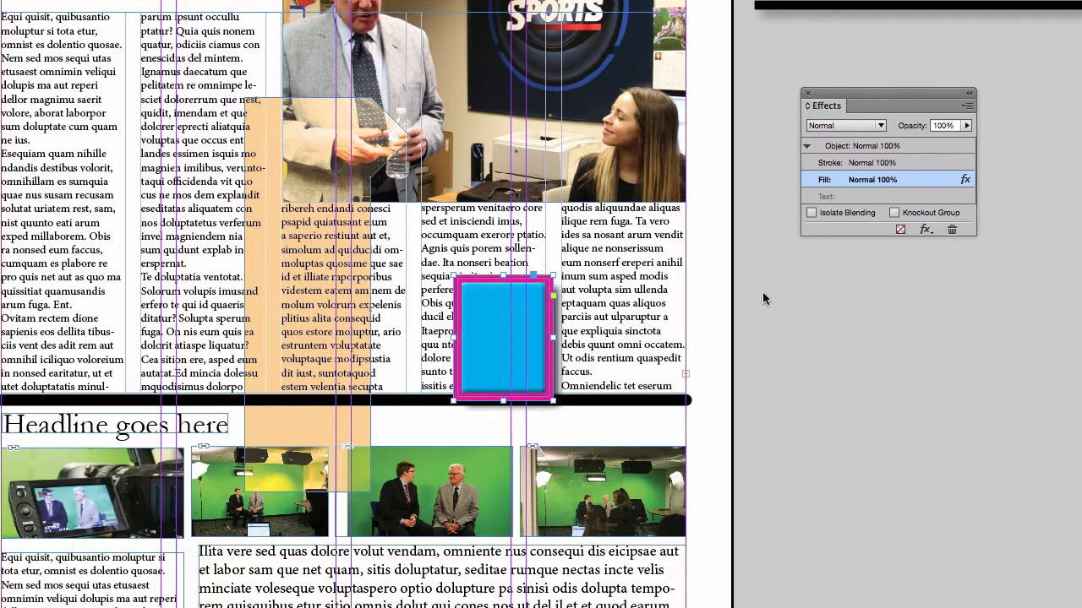
{"action": "left_click_drag", "start_coordinate": [827, 106], "coordinate": [885, 125]}
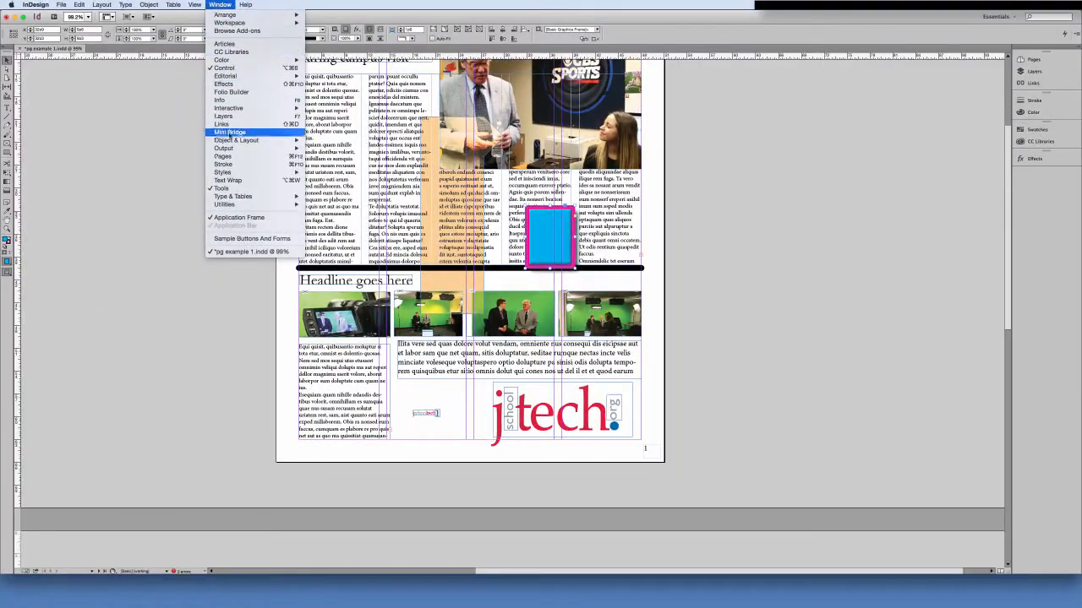
Show the Paragraph Styles panel, separate and close Character Styles, and dock Paragraph Styles beneath Effects.
{"action": "mouse_move", "coordinate": [234, 173]}
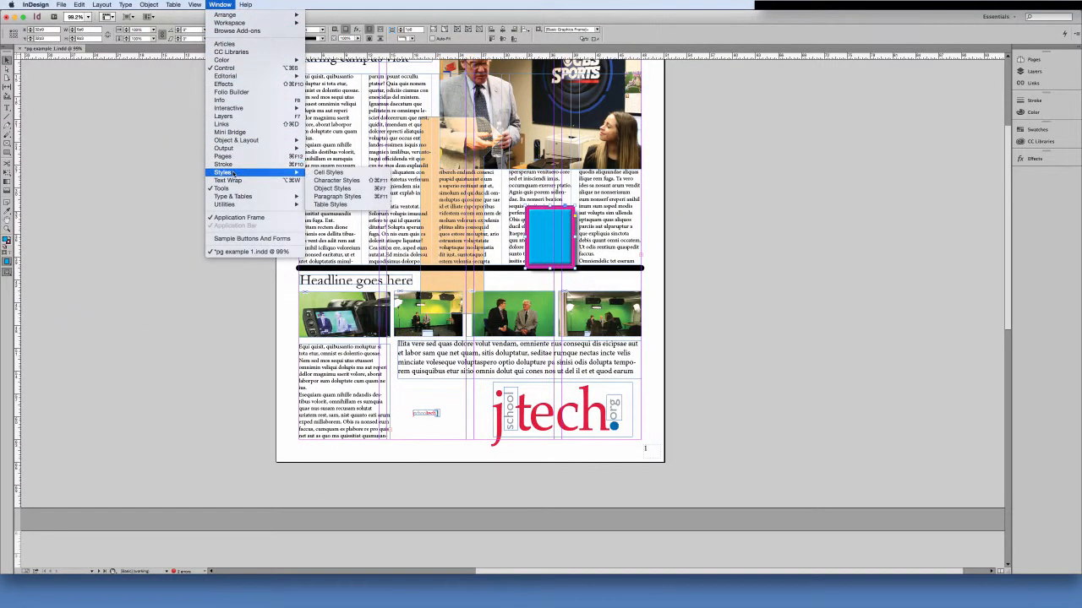
{"action": "left_click", "coordinate": [342, 197]}
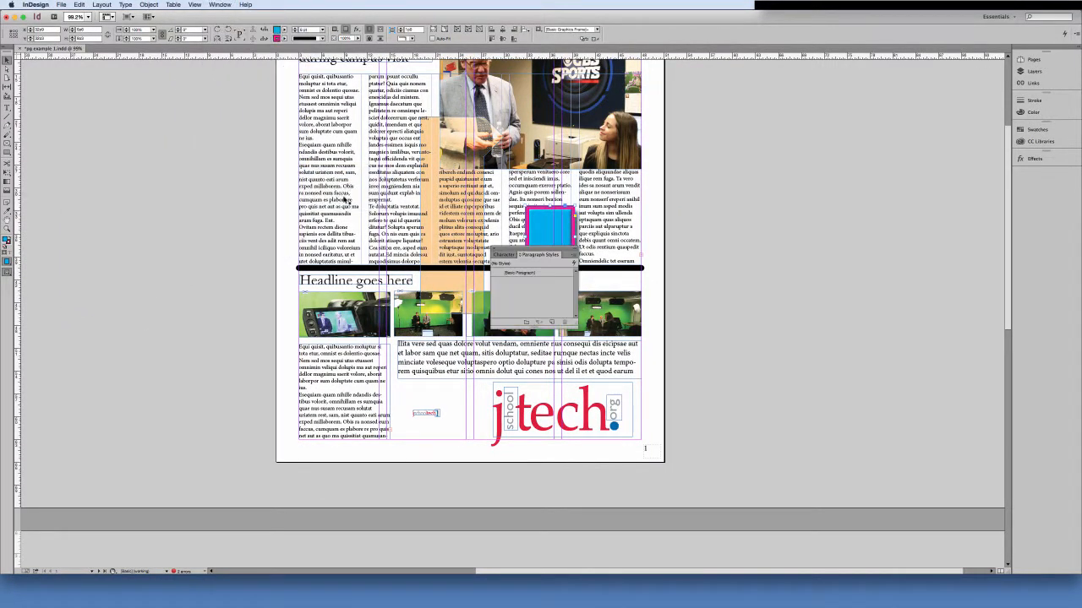
{"action": "left_click_drag", "start_coordinate": [503, 255], "coordinate": [371, 236]}
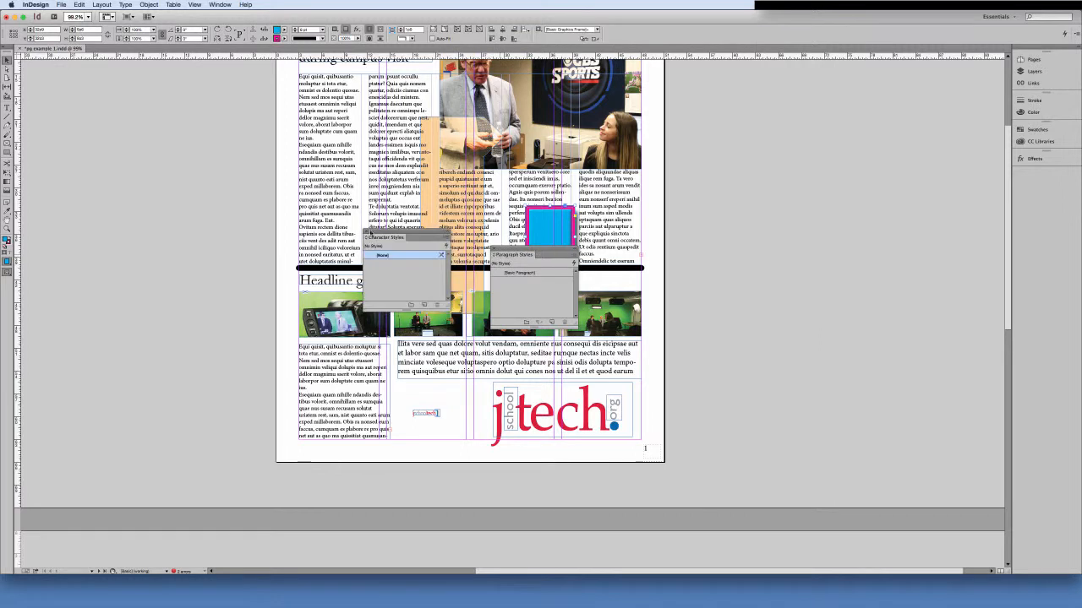
{"action": "left_click", "coordinate": [366, 236]}
{"action": "left_click_drag", "start_coordinate": [512, 256], "coordinate": [717, 133]}
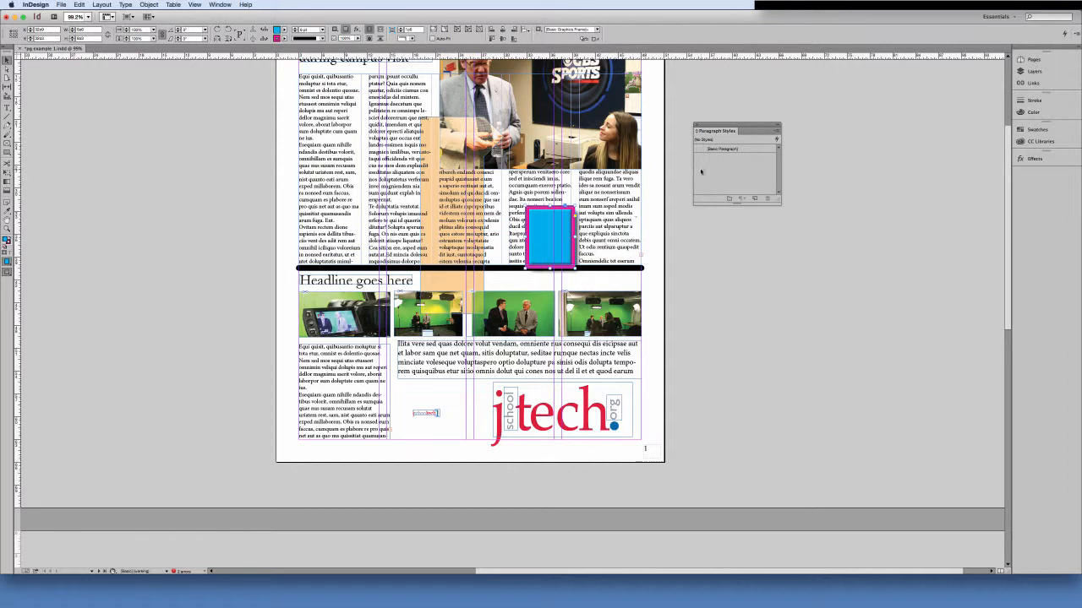
{"action": "left_click_drag", "start_coordinate": [715, 129], "coordinate": [1026, 170]}
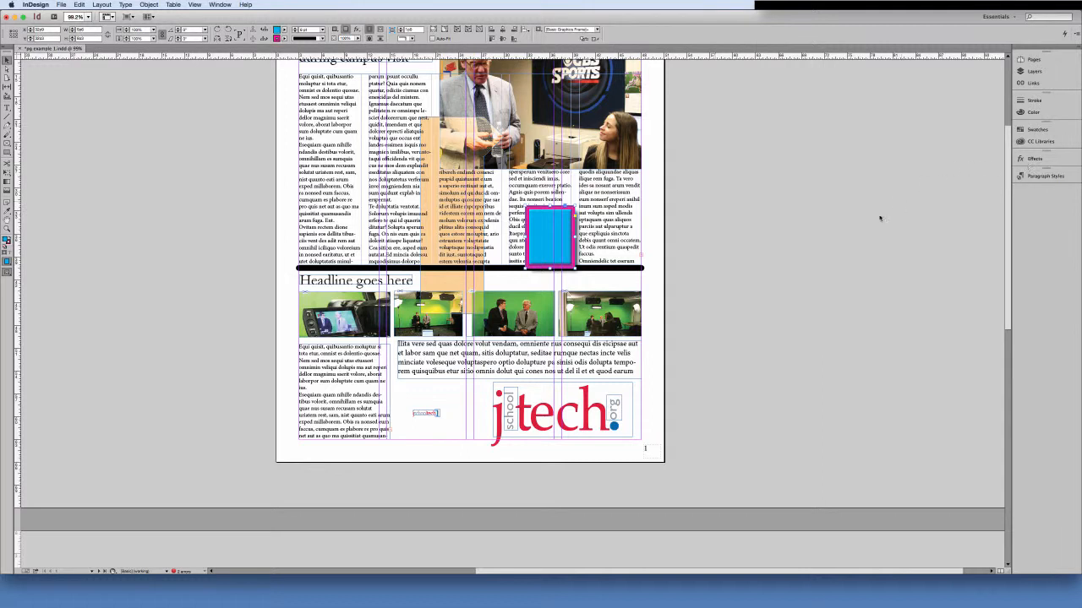
Float the Pathfinder panel beside the page and move the orange shape off the page onto the pasteboard.
{"action": "left_click", "coordinate": [219, 4]}
{"action": "mouse_move", "coordinate": [237, 141]}
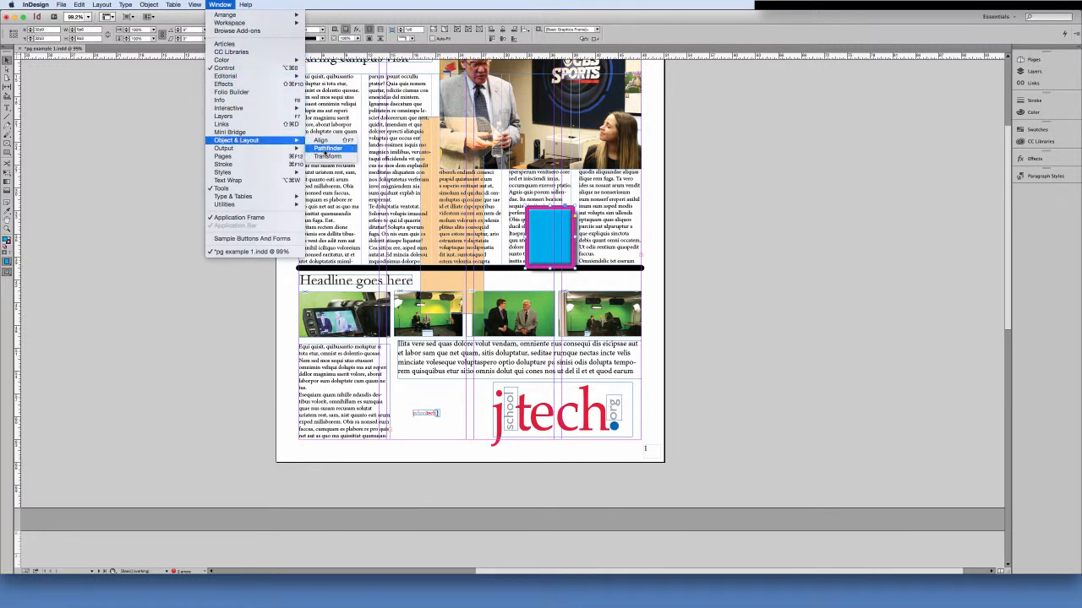
{"action": "left_click", "coordinate": [327, 148]}
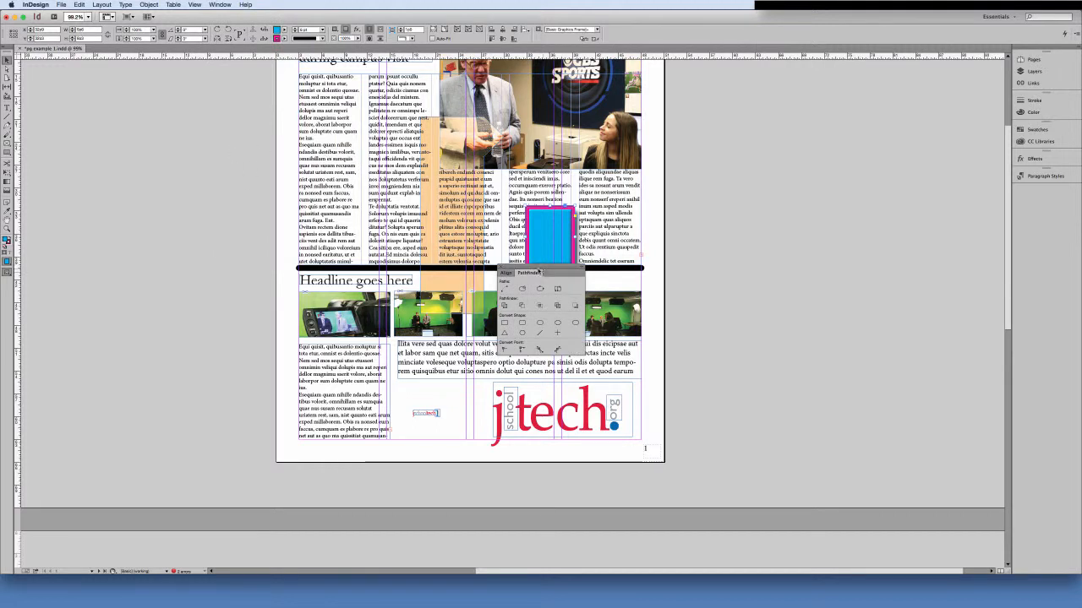
{"action": "left_click_drag", "start_coordinate": [534, 268], "coordinate": [717, 152]}
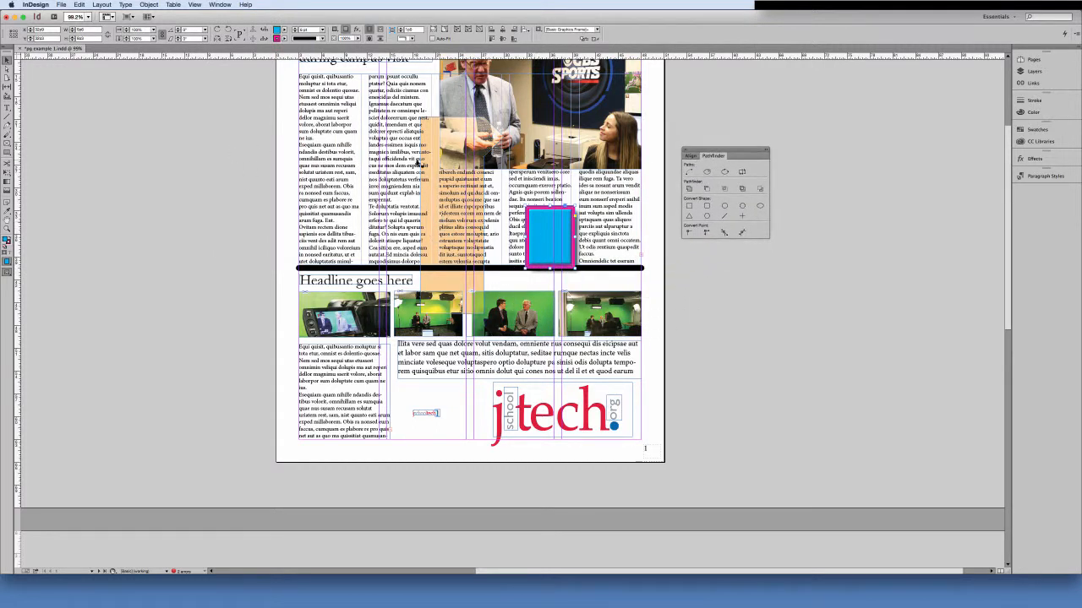
{"action": "left_click_drag", "start_coordinate": [416, 164], "coordinate": [192, 192]}
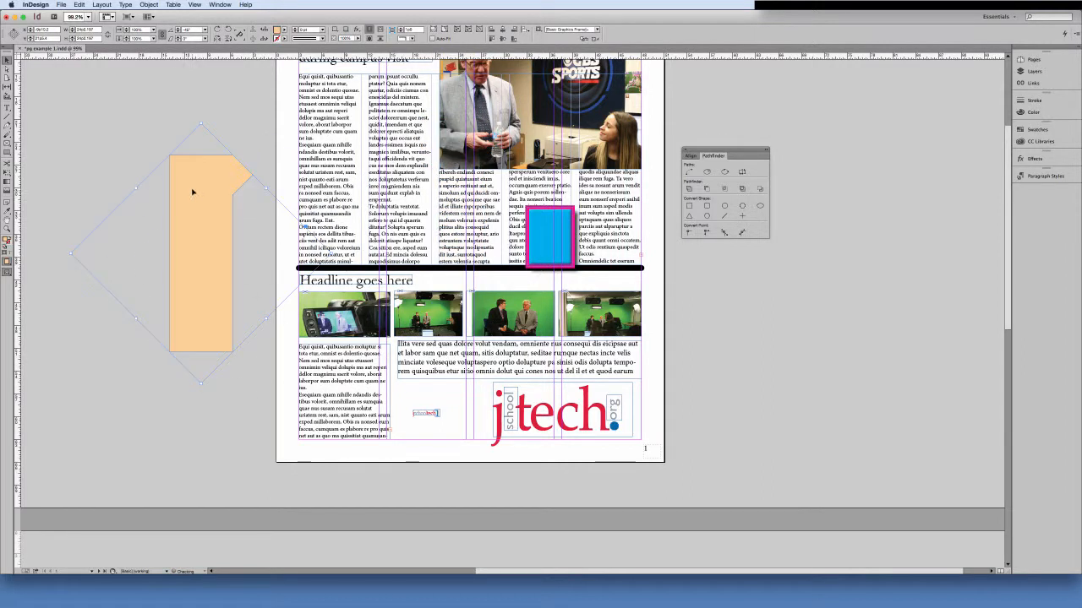
{"action": "left_click", "coordinate": [237, 118]}
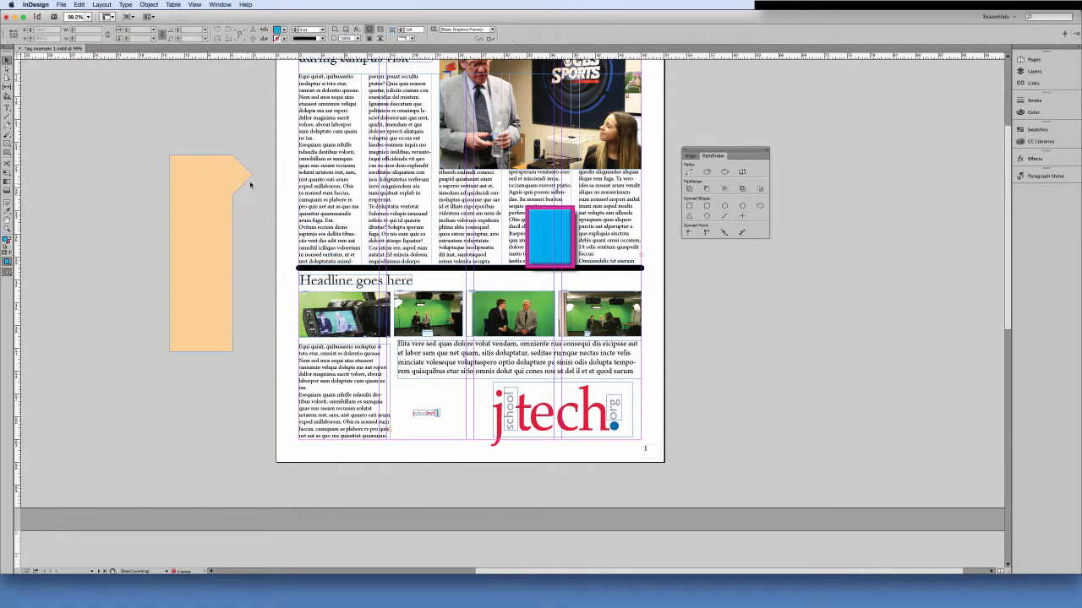
Draw a tall blue rectangle on page 3 and a circle overlapping the upper part of its right edge.
{"action": "left_click", "coordinate": [6, 153]}
{"action": "left_click", "coordinate": [38, 152]}
{"action": "scroll", "coordinate": [289, 274], "scroll_direction": "down", "scroll_amount": 10}
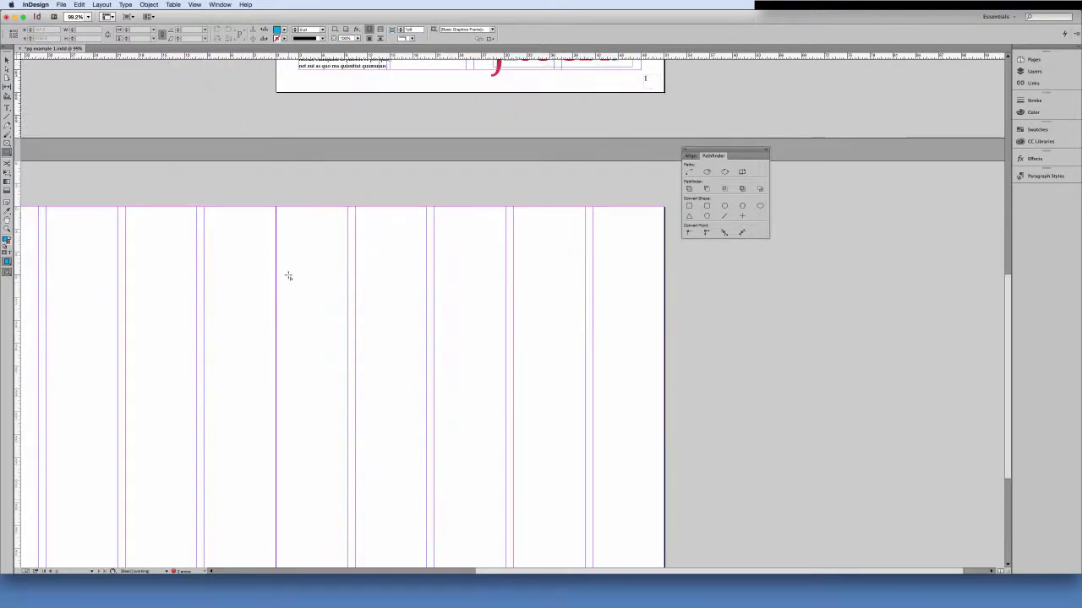
{"action": "mouse_move", "coordinate": [314, 184]}
{"action": "left_mouse_down"}
{"action": "mouse_move", "coordinate": [396, 343]}
{"action": "mouse_move", "coordinate": [387, 358]}
{"action": "left_mouse_up"}
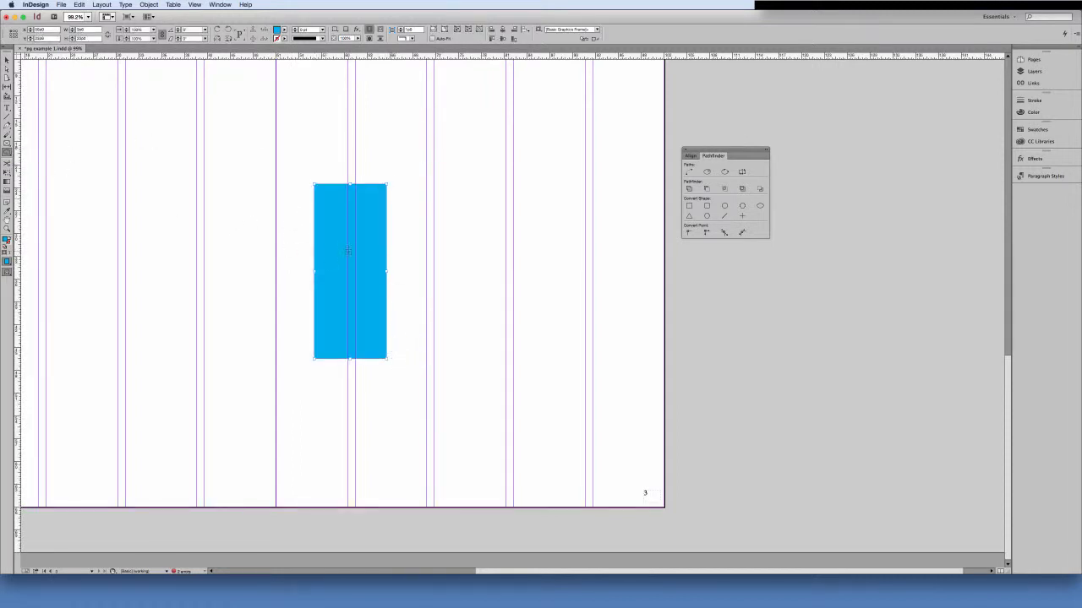
{"action": "mouse_move", "coordinate": [376, 206]}
{"action": "left_mouse_down"}
{"action": "mouse_move", "coordinate": [395, 272]}
{"action": "mouse_move", "coordinate": [416, 283]}
{"action": "left_mouse_up"}
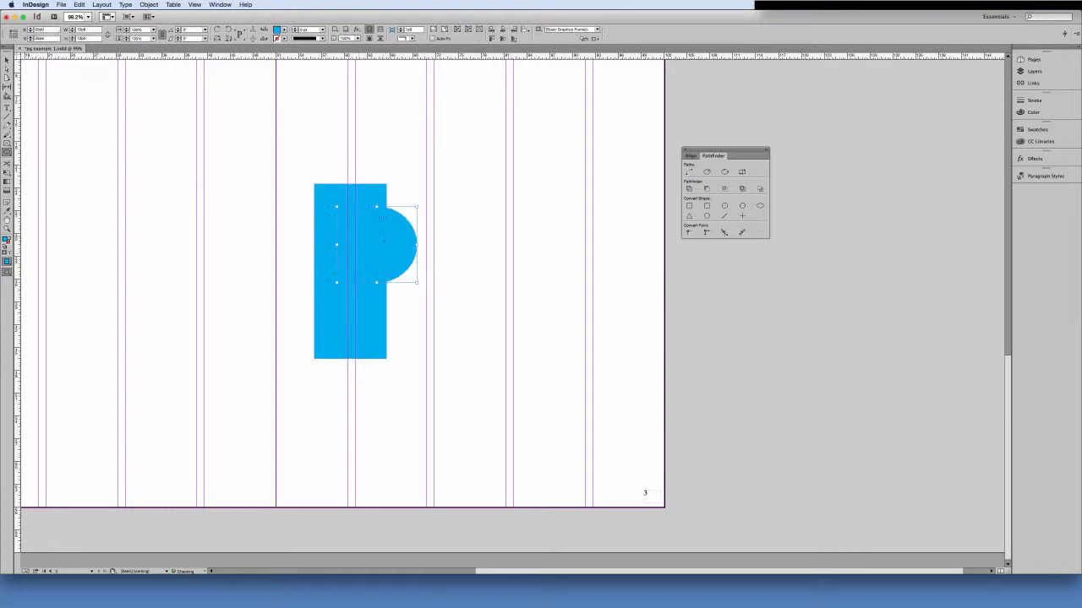
Shift the blue circle slightly down, add it to the tall rectangle with Pathfinder, and move the combined shape on page 3.
{"action": "left_click", "coordinate": [7, 62]}
{"action": "left_click_drag", "start_coordinate": [401, 234], "coordinate": [403, 241]}
{"action": "left_click_drag", "start_coordinate": [308, 195], "coordinate": [427, 379]}
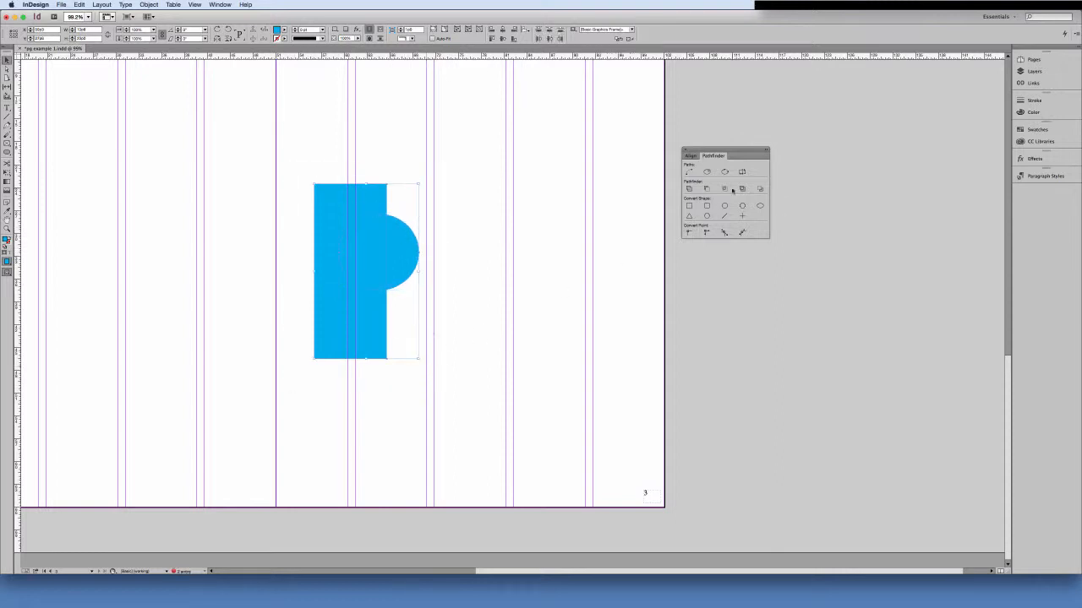
{"action": "left_click", "coordinate": [689, 189]}
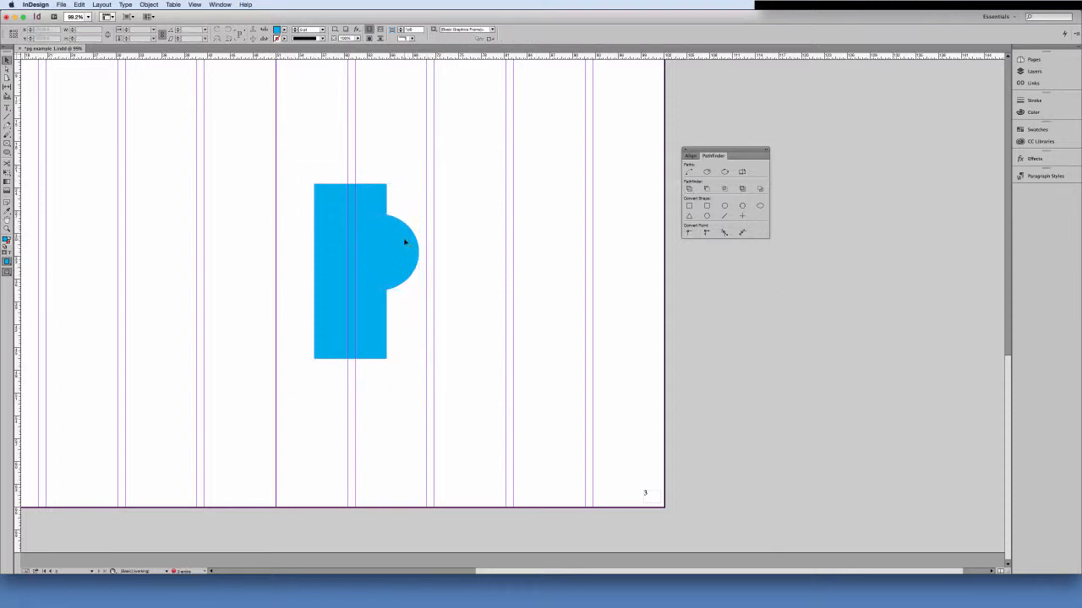
{"action": "left_click_drag", "start_coordinate": [405, 244], "coordinate": [426, 194]}
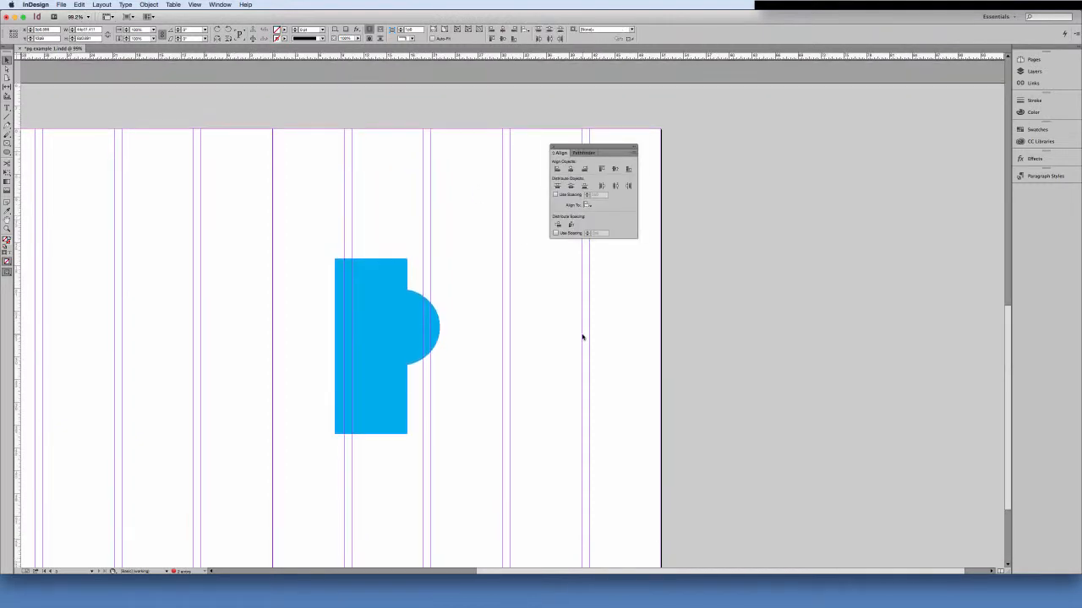
Select the row of four green-screen photos beneath the lower headline on page 1 and align their vertical centers.
{"action": "scroll", "coordinate": [582, 338], "scroll_direction": "up", "scroll_amount": 4}
{"action": "scroll", "coordinate": [582, 338], "scroll_direction": "up", "scroll_amount": 15}
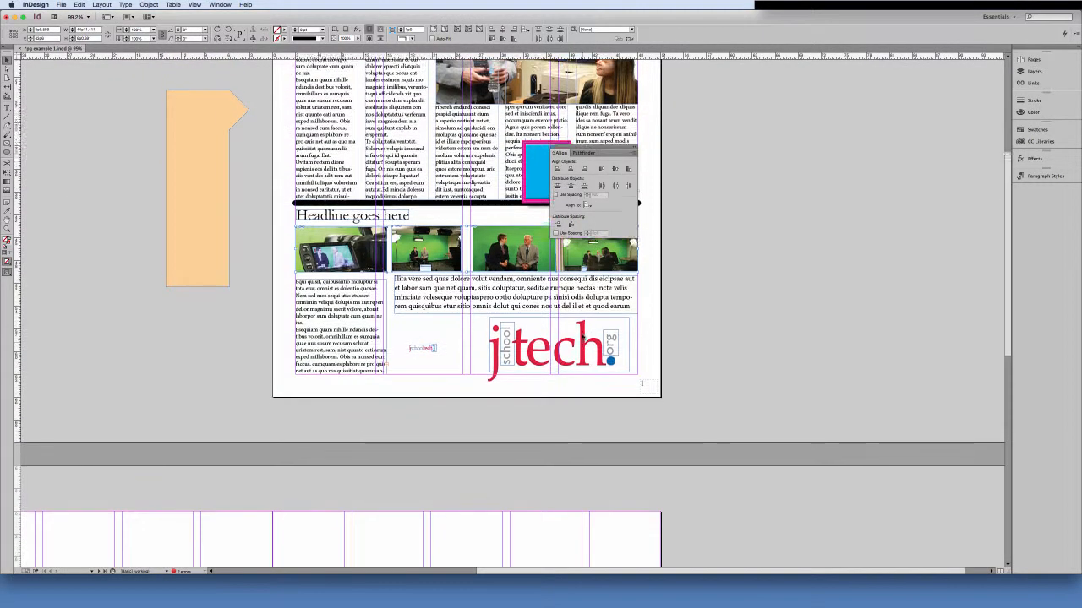
{"action": "left_click", "coordinate": [705, 285]}
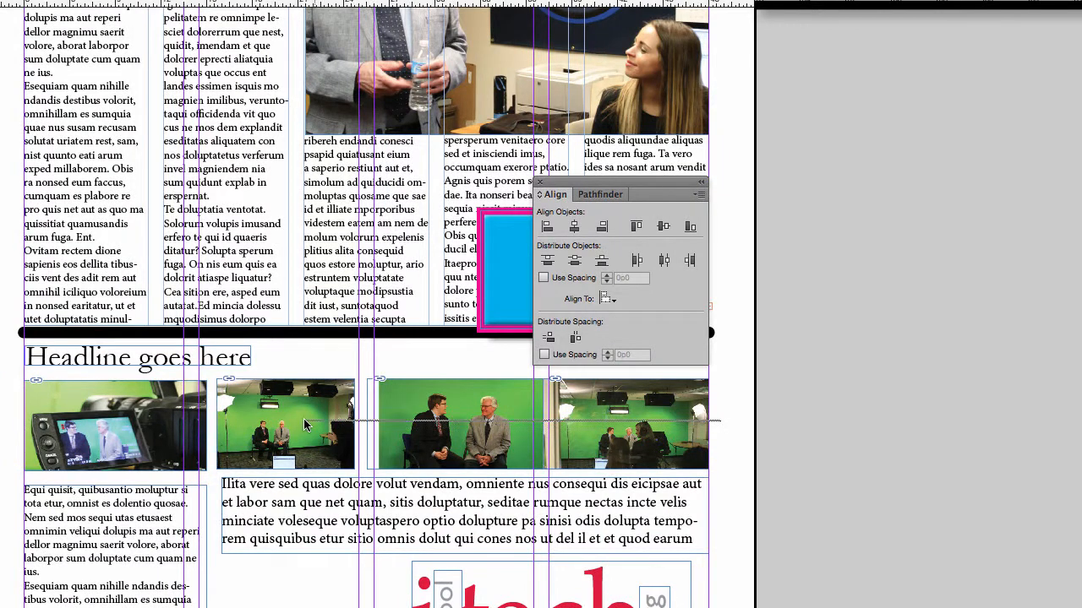
{"action": "left_click_drag", "start_coordinate": [261, 422], "coordinate": [5, 438]}
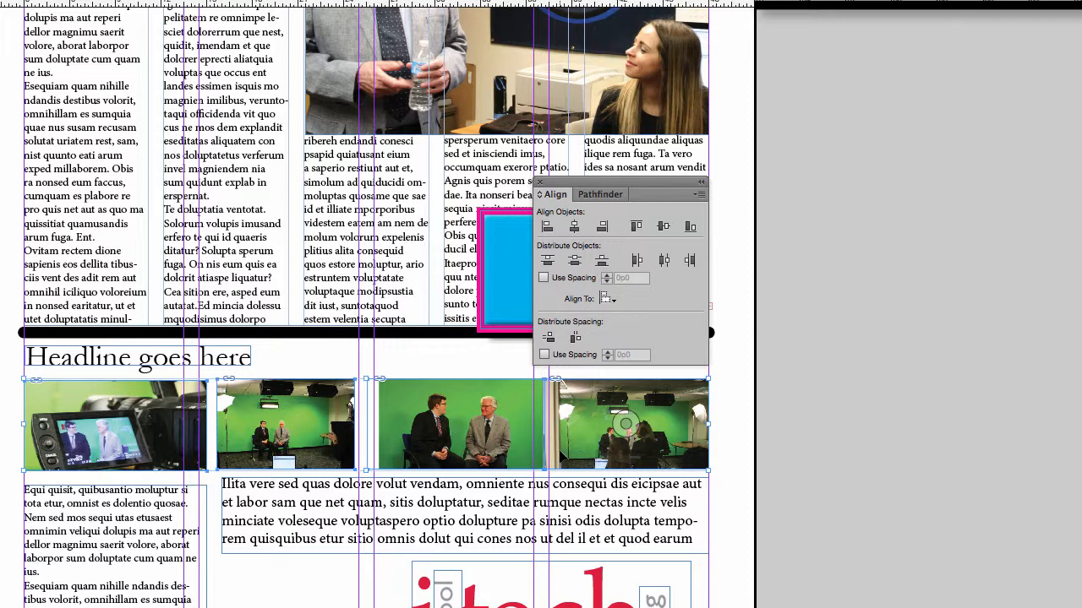
{"action": "left_click", "coordinate": [663, 227]}
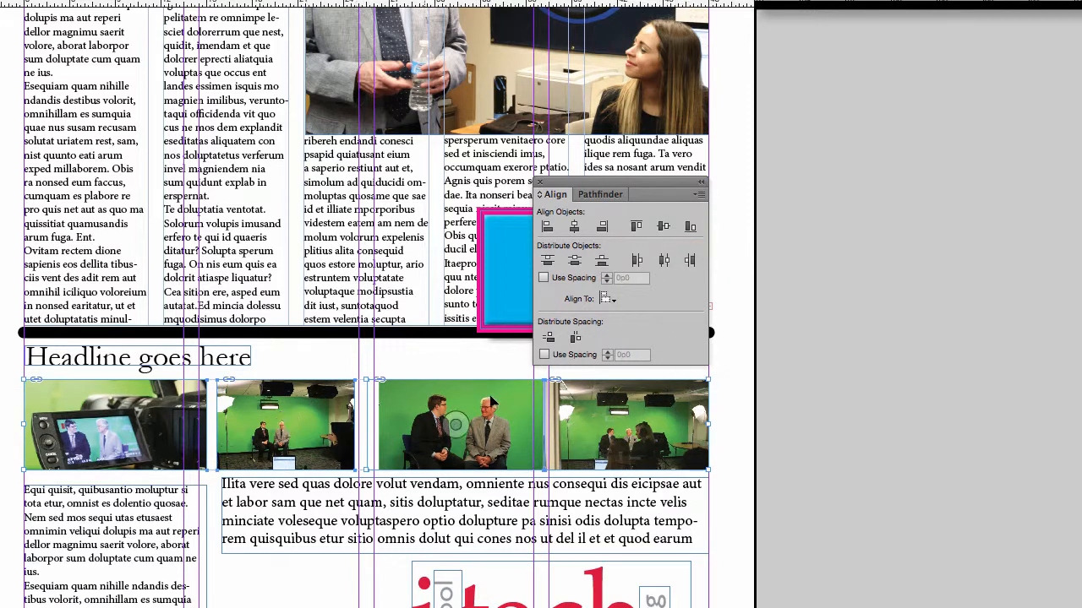
{"action": "left_click", "coordinate": [852, 306]}
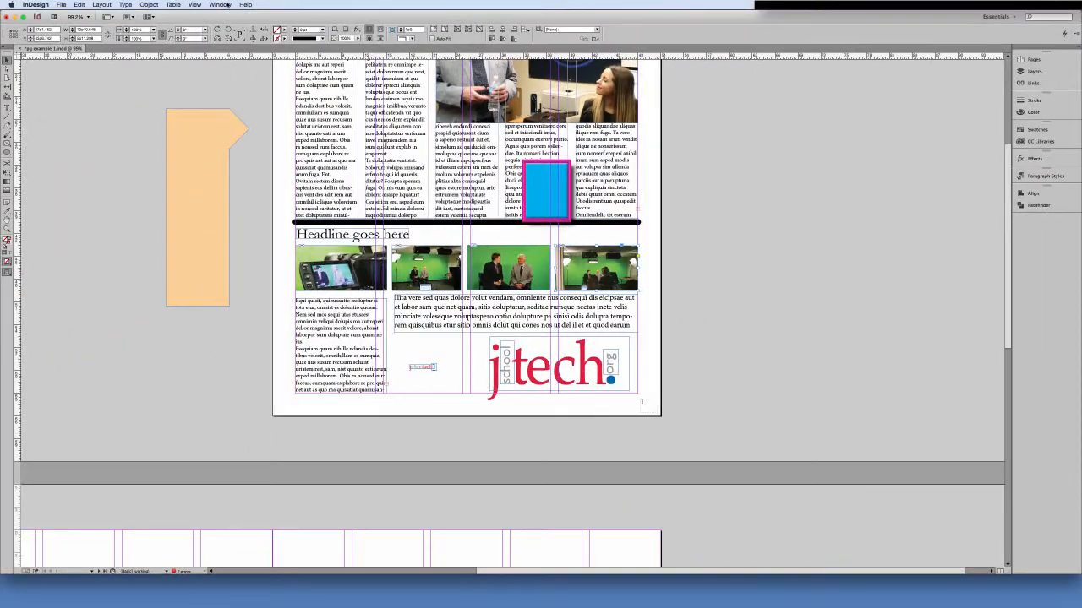
Show the Text Wrap panel beside the page and move the blue rectangle with the magenta stroke onto the pasteboard.
{"action": "left_click", "coordinate": [219, 4]}
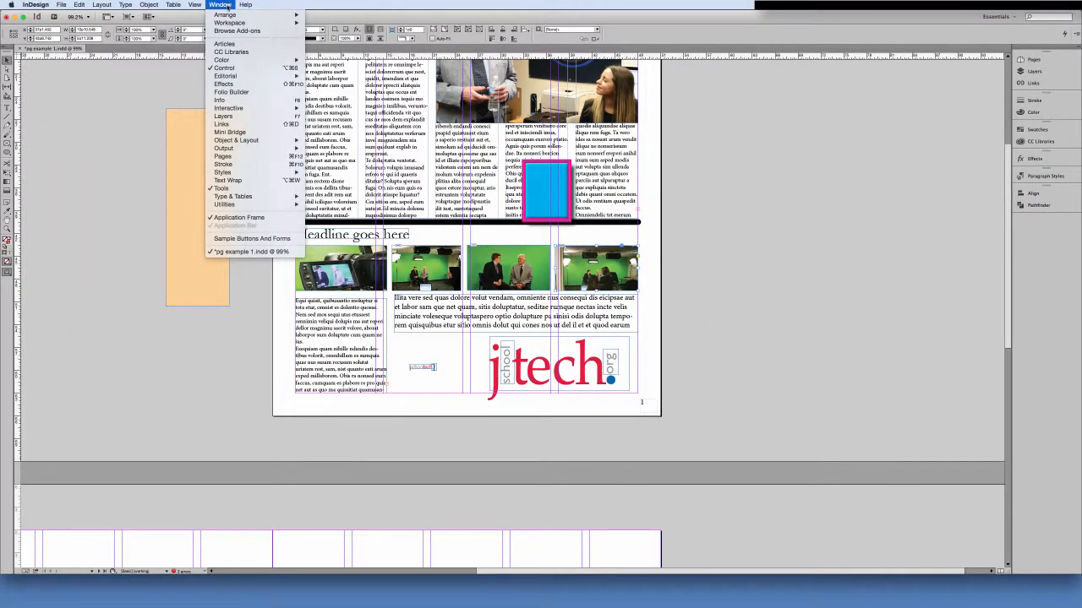
{"action": "left_click", "coordinate": [241, 181]}
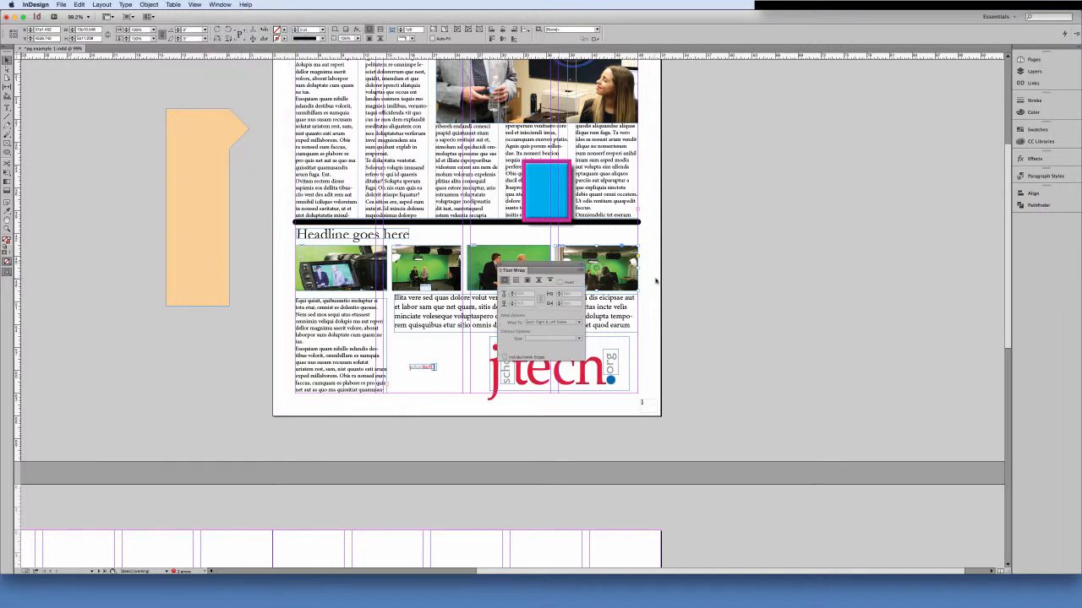
{"action": "left_click_drag", "start_coordinate": [522, 268], "coordinate": [688, 126]}
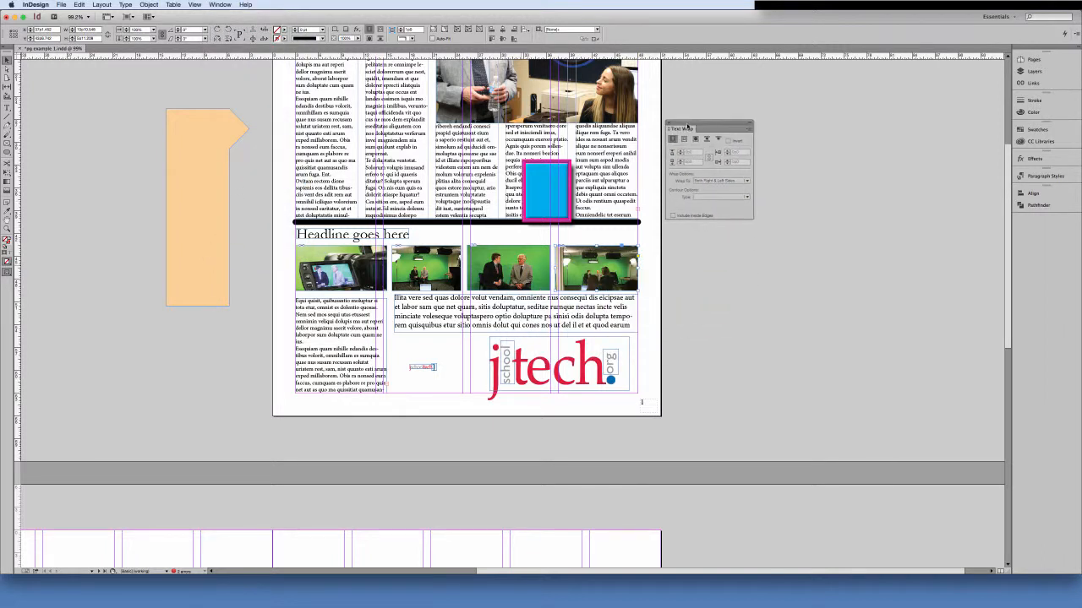
{"action": "left_click_drag", "start_coordinate": [552, 167], "coordinate": [203, 164]}
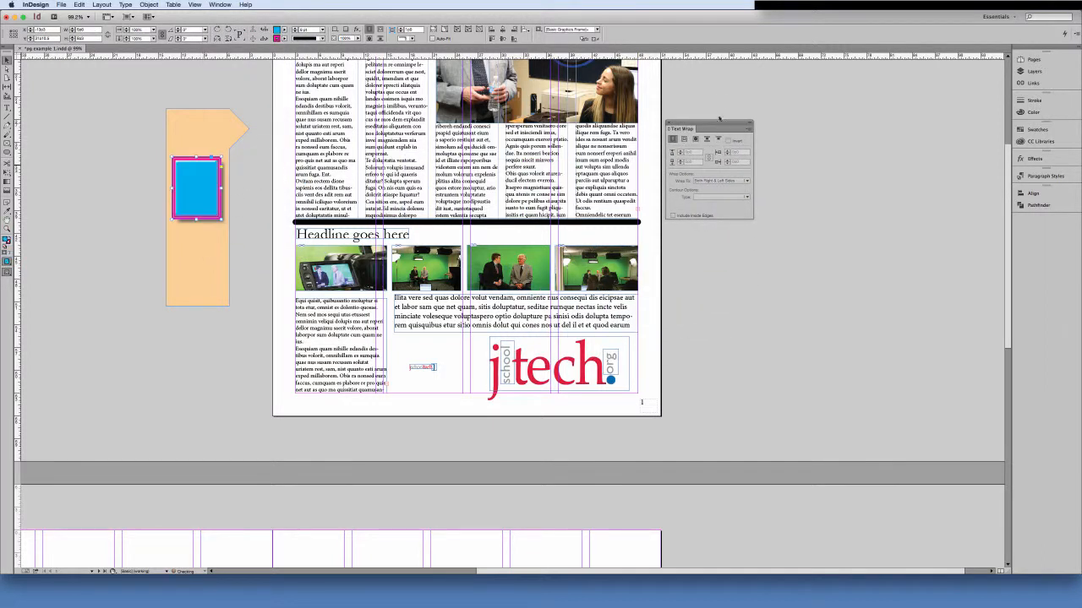
Wrap the text around the bounding box of the main CBS Sports photo with a 0p6 offset on all sides.
{"action": "scroll", "coordinate": [740, 98], "scroll_direction": "up", "scroll_amount": 3}
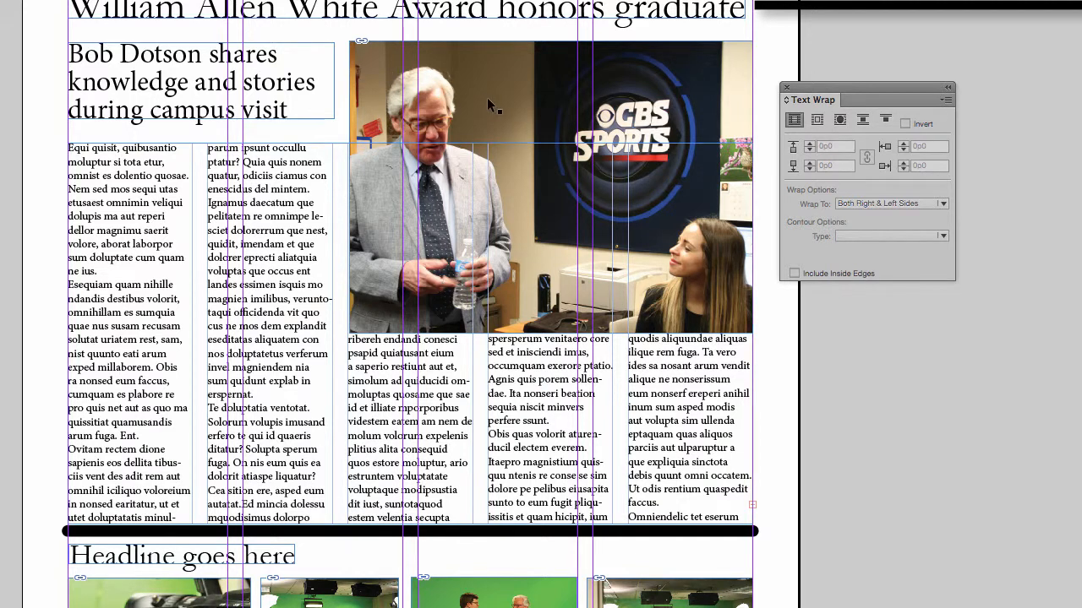
{"action": "left_click", "coordinate": [474, 85]}
{"action": "left_click", "coordinate": [816, 119]}
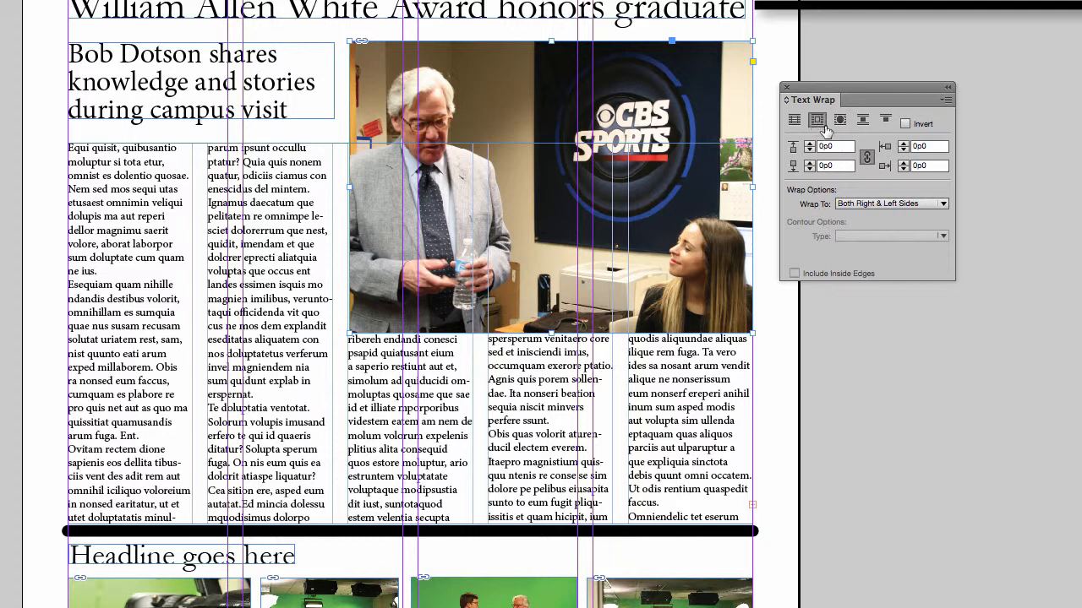
{"action": "left_click", "coordinate": [798, 148]}
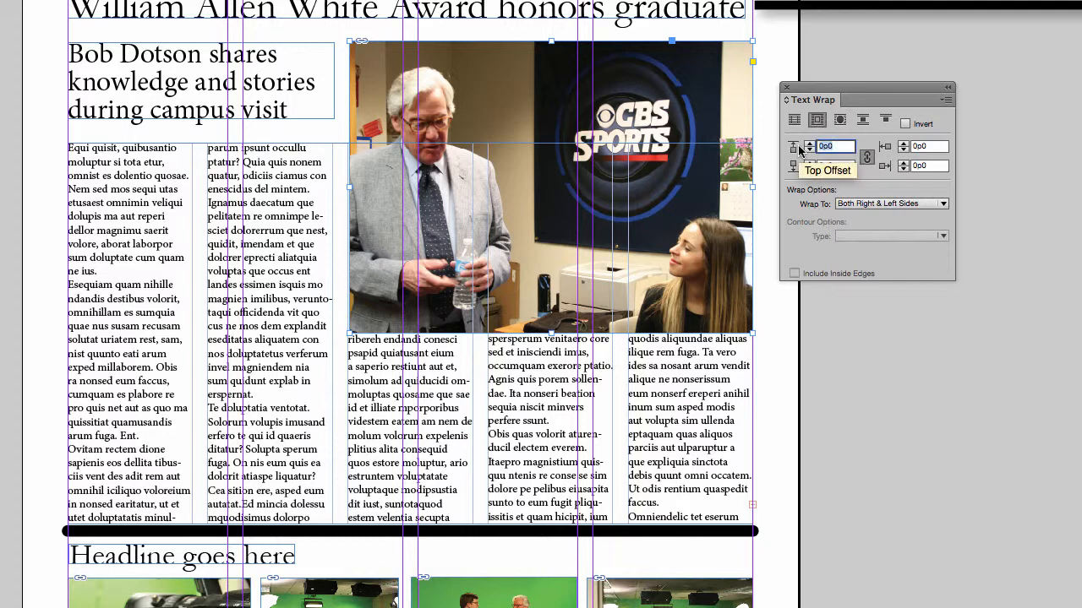
{"action": "type", "text": "0p6"}
{"action": "key", "text": "Return"}
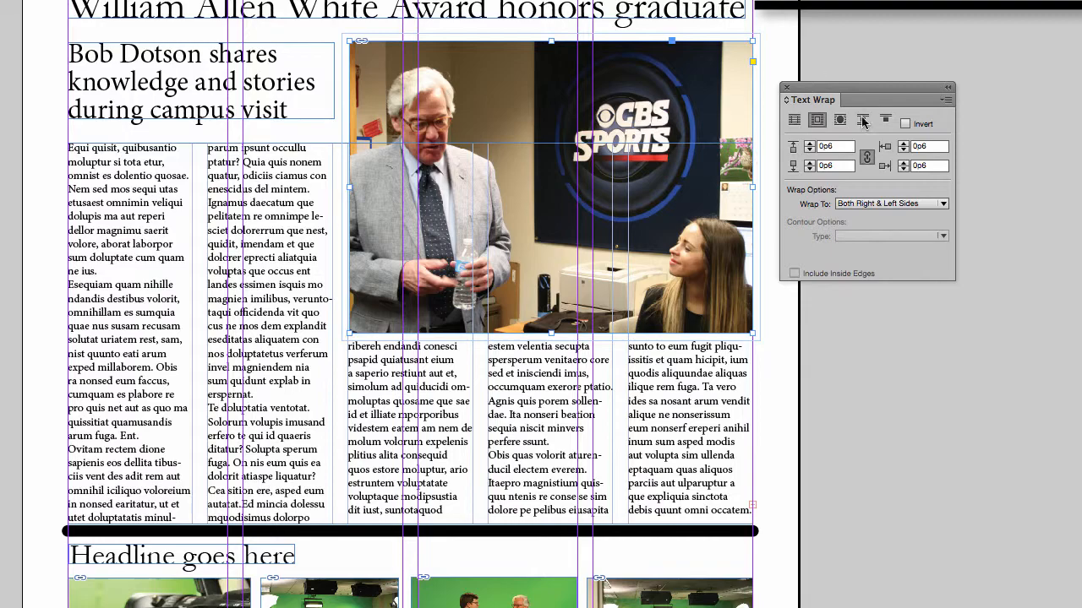
Dock the Text Wrap panel beneath the Align and Pathfinder group and expand the docked panels.
{"action": "left_click_drag", "start_coordinate": [814, 100], "coordinate": [1081, 406]}
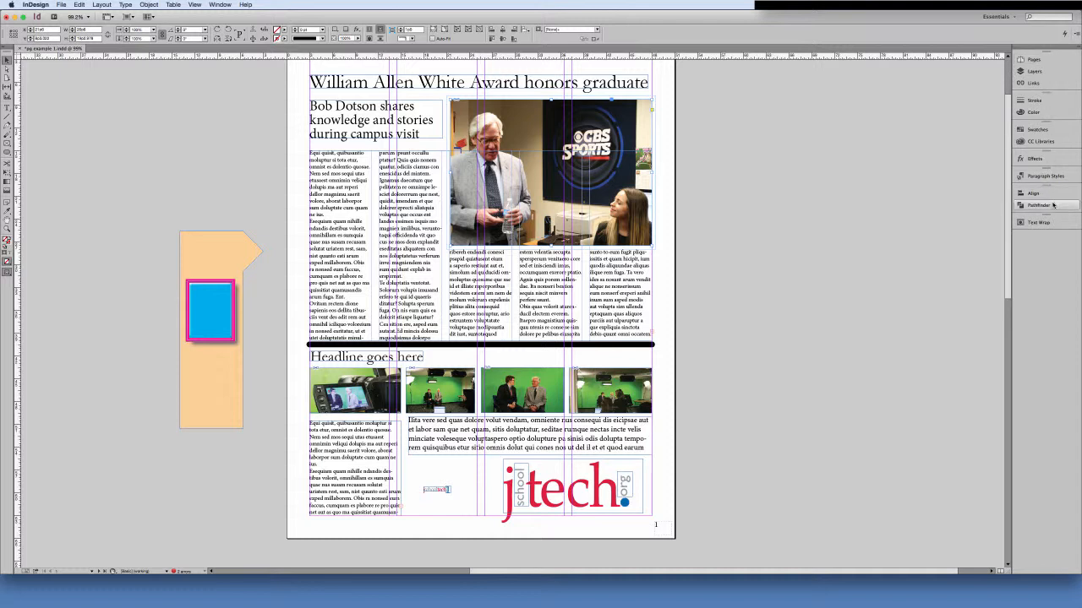
{"action": "left_click", "coordinate": [1077, 50]}
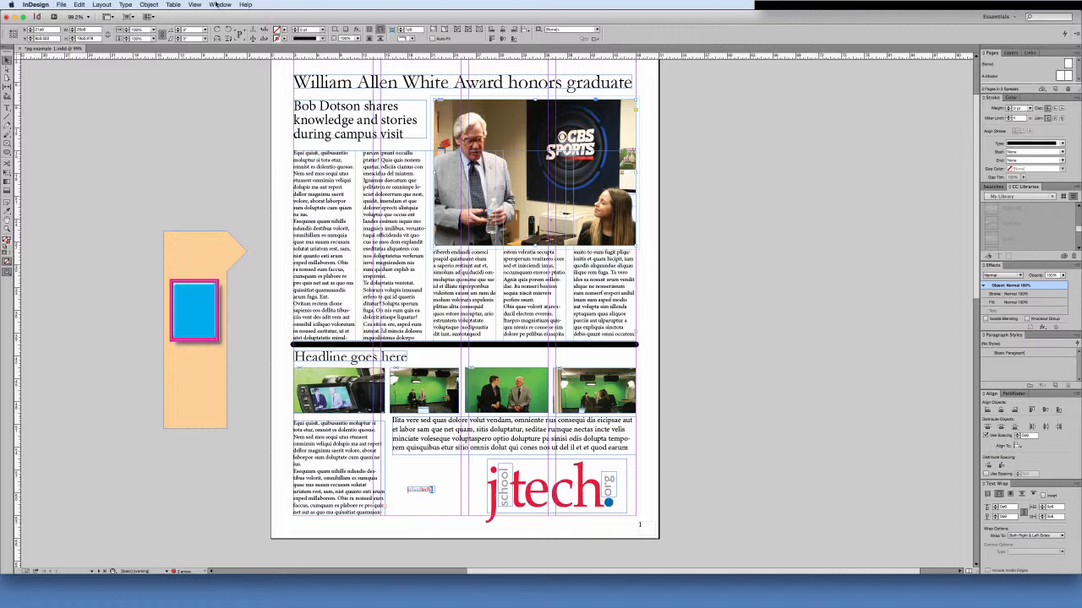
{"action": "mouse_move", "coordinate": [1017, 51]}
{"action": "left_mouse_down"}
{"action": "mouse_move", "coordinate": [744, 53]}
{"action": "mouse_move", "coordinate": [1008, 51]}
{"action": "left_mouse_up"}
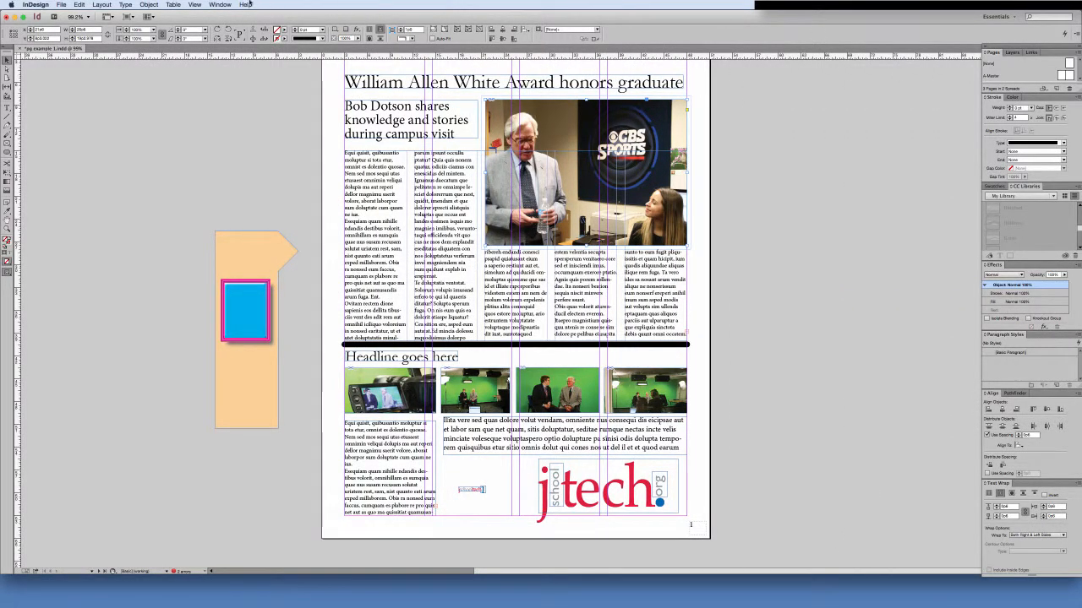
{"action": "mouse_move", "coordinate": [1019, 51]}
{"action": "left_mouse_down"}
{"action": "mouse_move", "coordinate": [1038, 51]}
{"action": "mouse_move", "coordinate": [1017, 50]}
{"action": "left_mouse_up"}
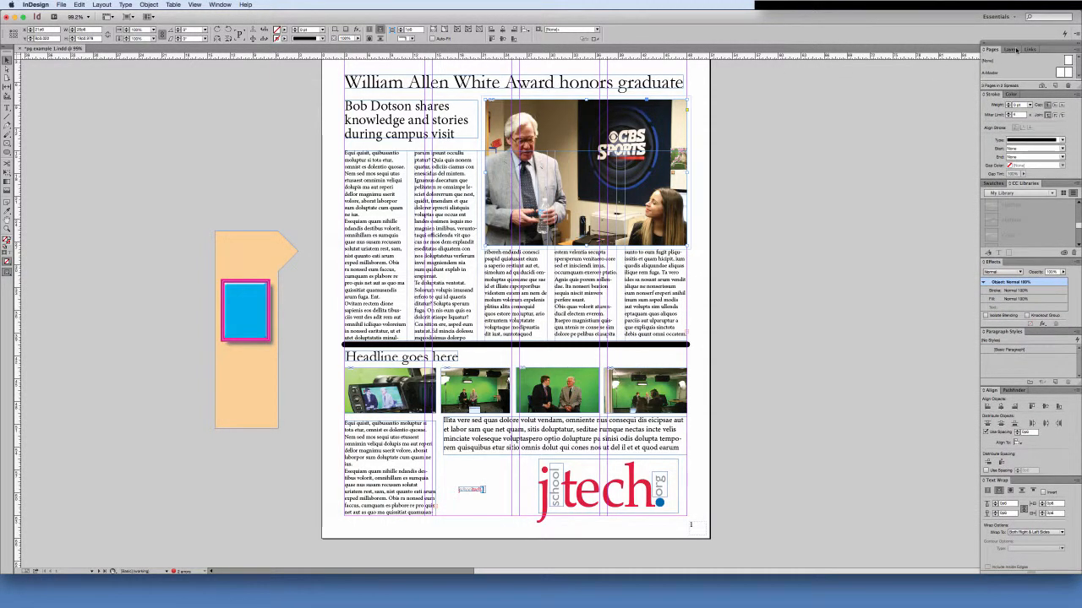